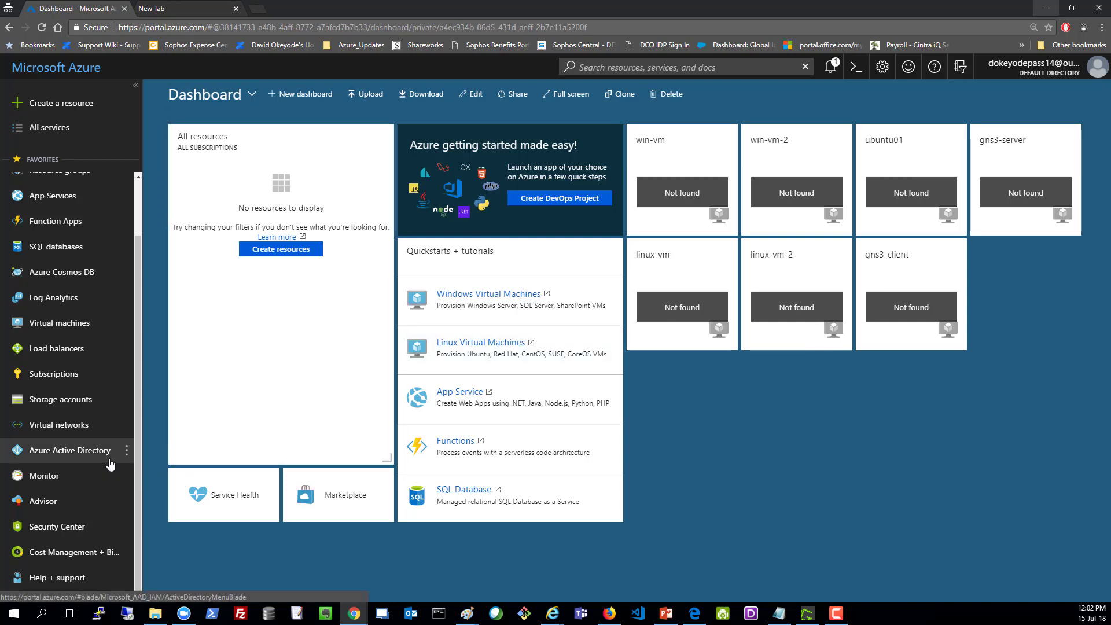
Step: Start a new Windows Server 2016 VM from the Popular list under Create a resource
scroll(113, 457, up, 2)
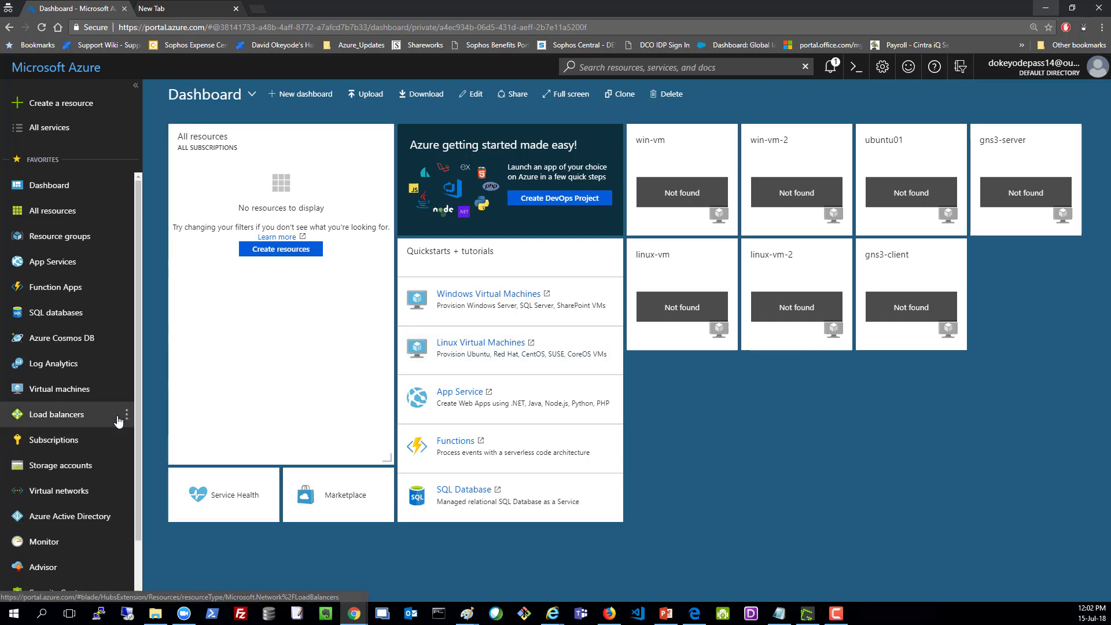
click(63, 108)
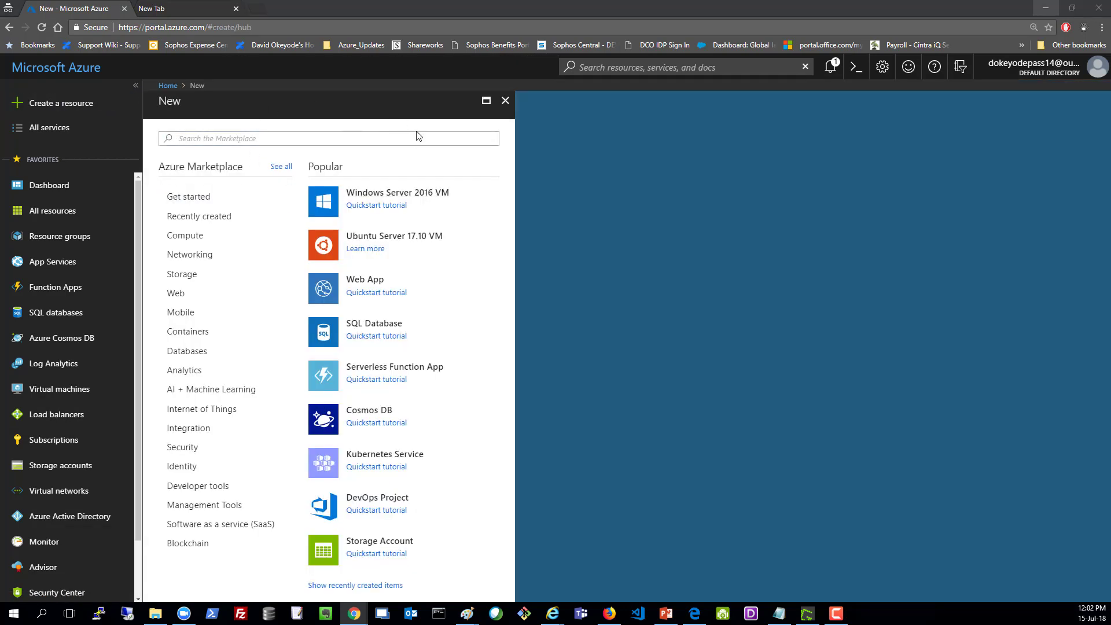
click(386, 197)
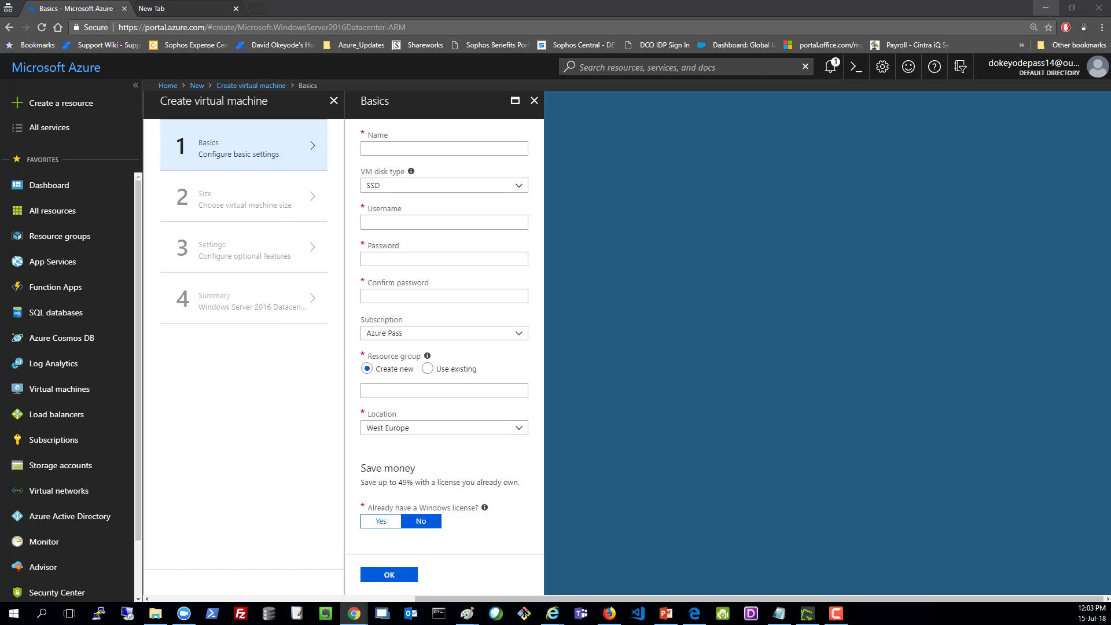
Step: Name the VM gns3-client and set admin username azureadmin with its password
click(367, 152)
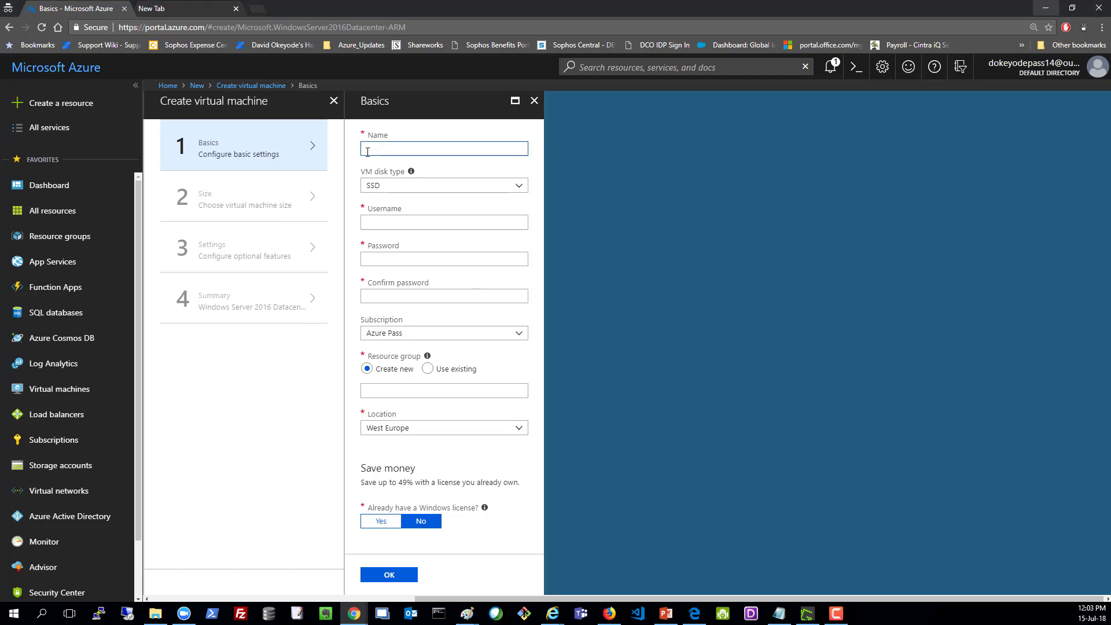
text(gns3-client)
click(405, 223)
text(a)
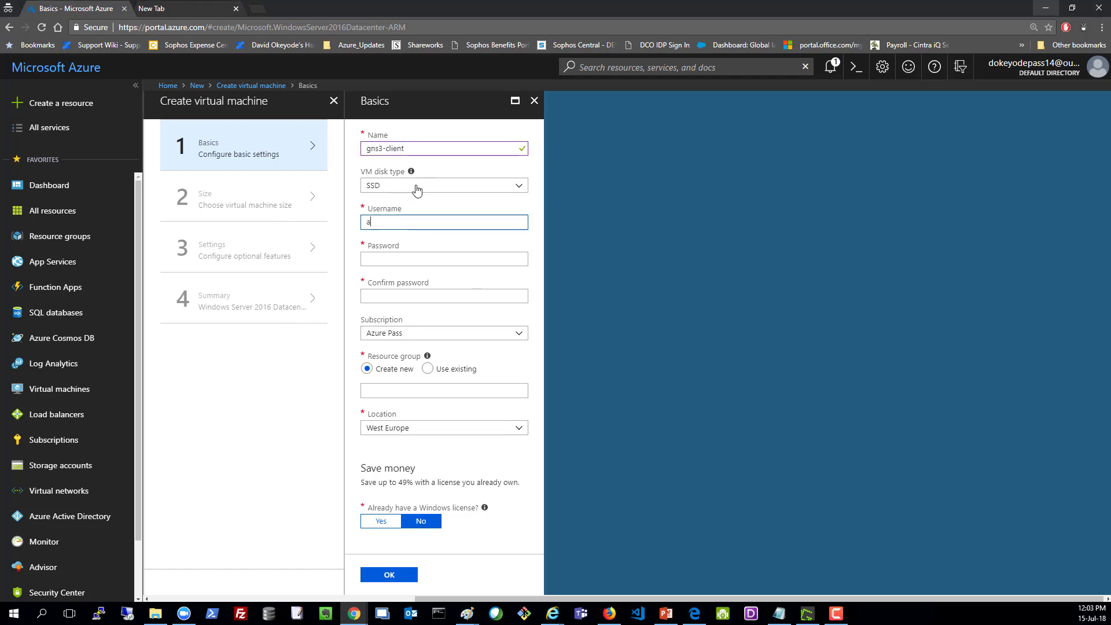
text(zureadmin)
key(Tab)
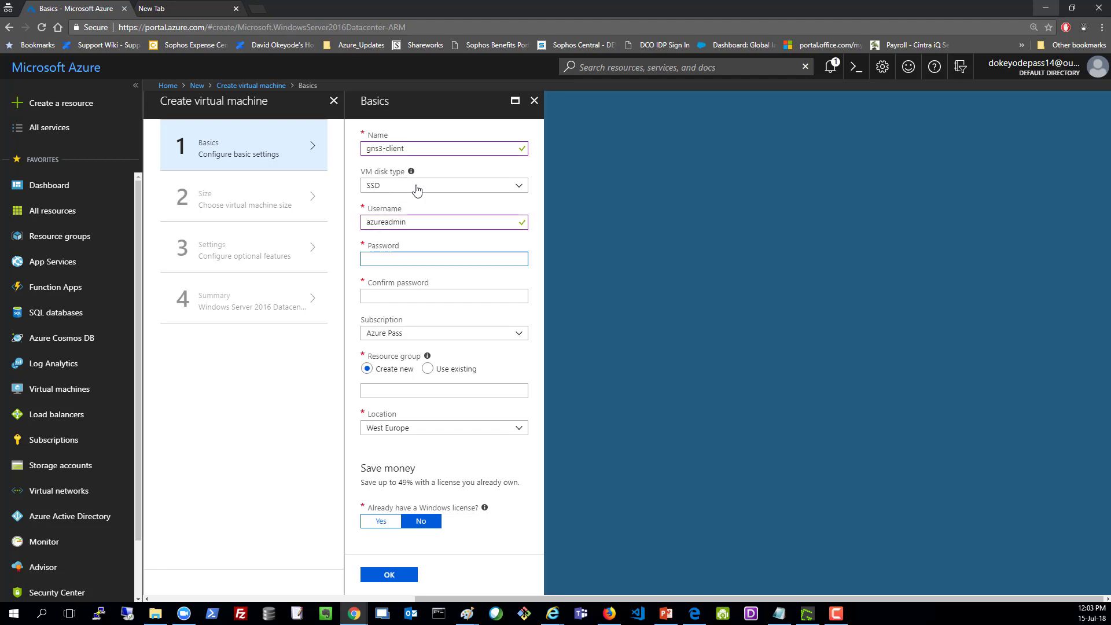
text(*********)
key(Tab)
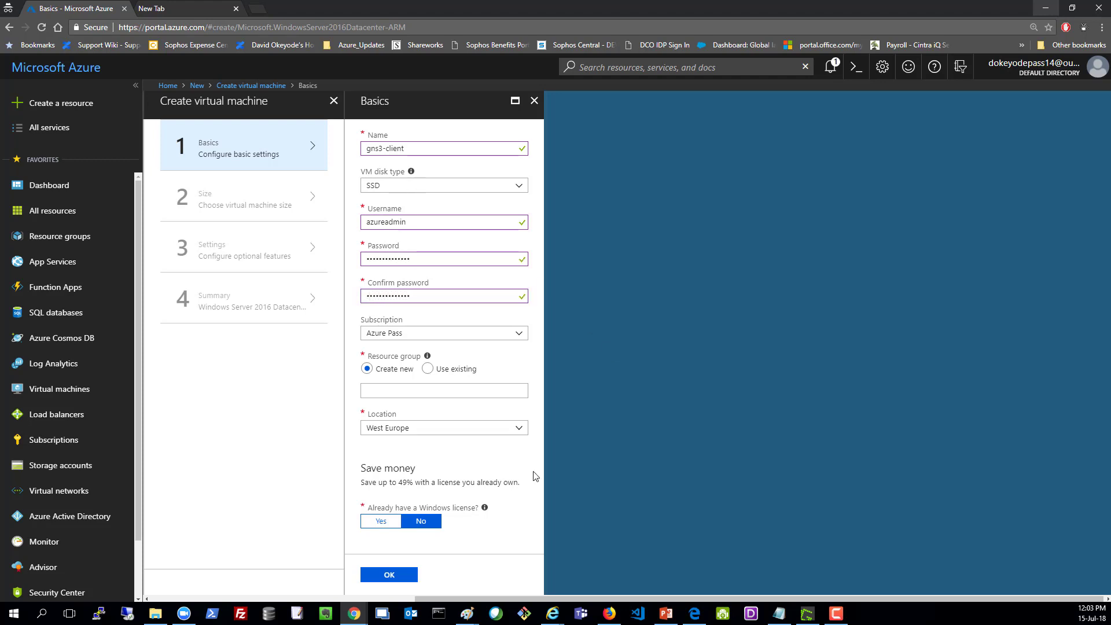
Step: Create resource group gns3-rg, apply an existing Windows licence with confirmed eligibility, and accept Basics
click(393, 390)
text(gns3-rg)
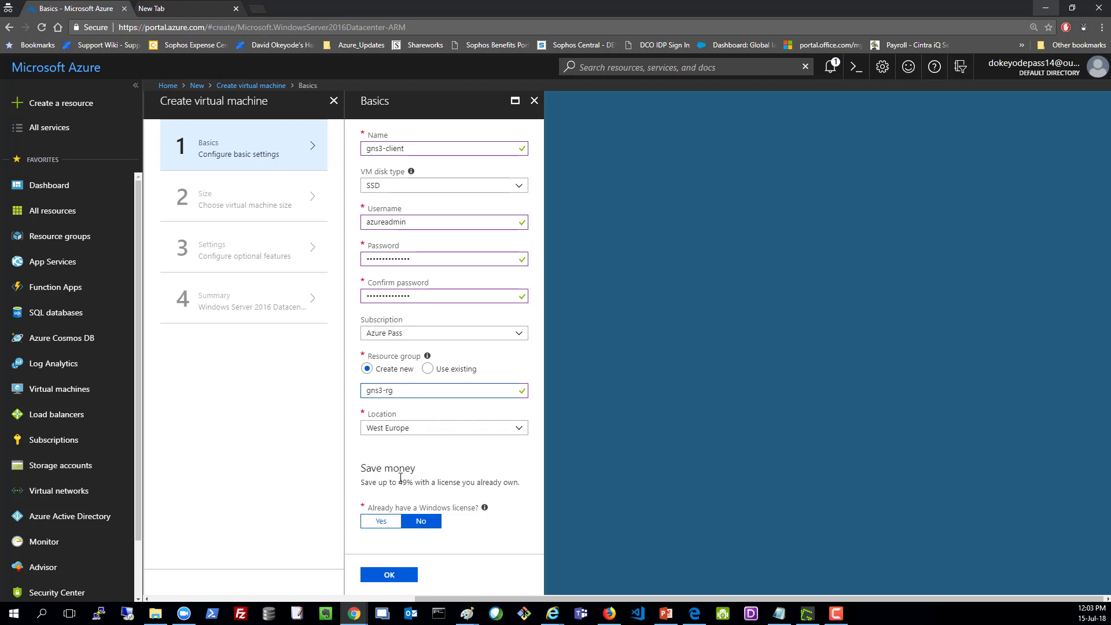
click(384, 525)
scroll(387, 532, down, 2)
click(367, 479)
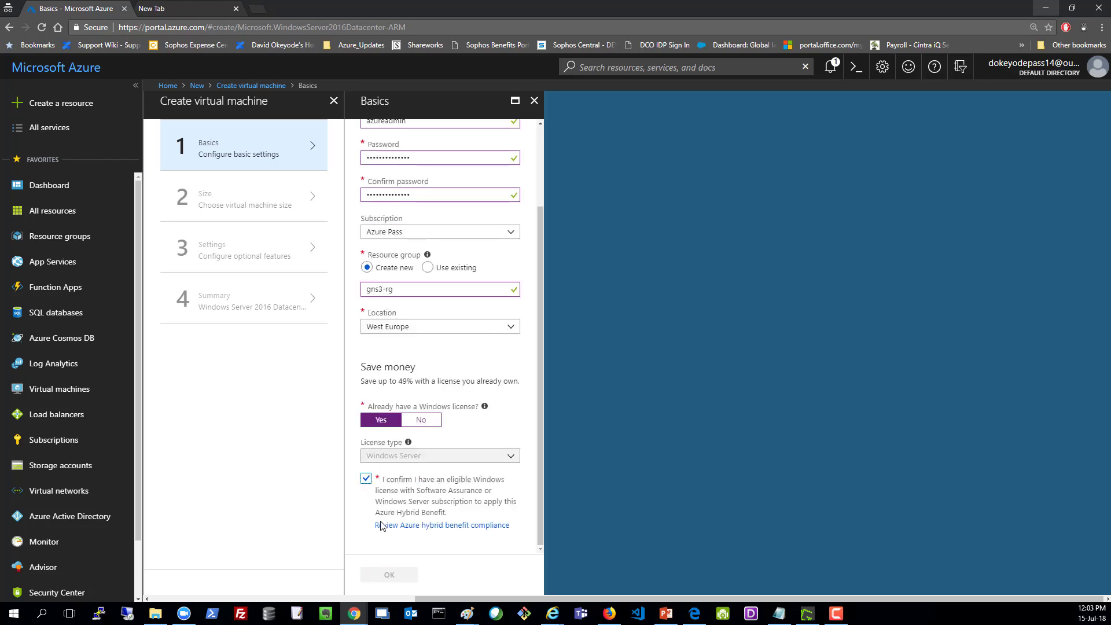
click(390, 573)
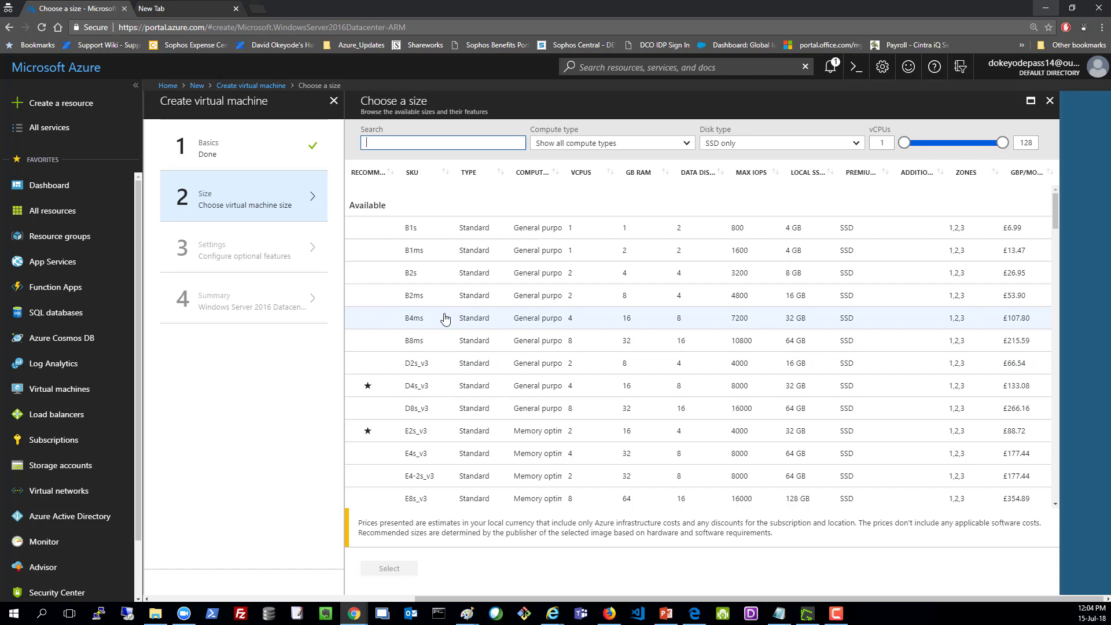
Step: Select the D2s_v3 size for the gns3-client VM
click(442, 364)
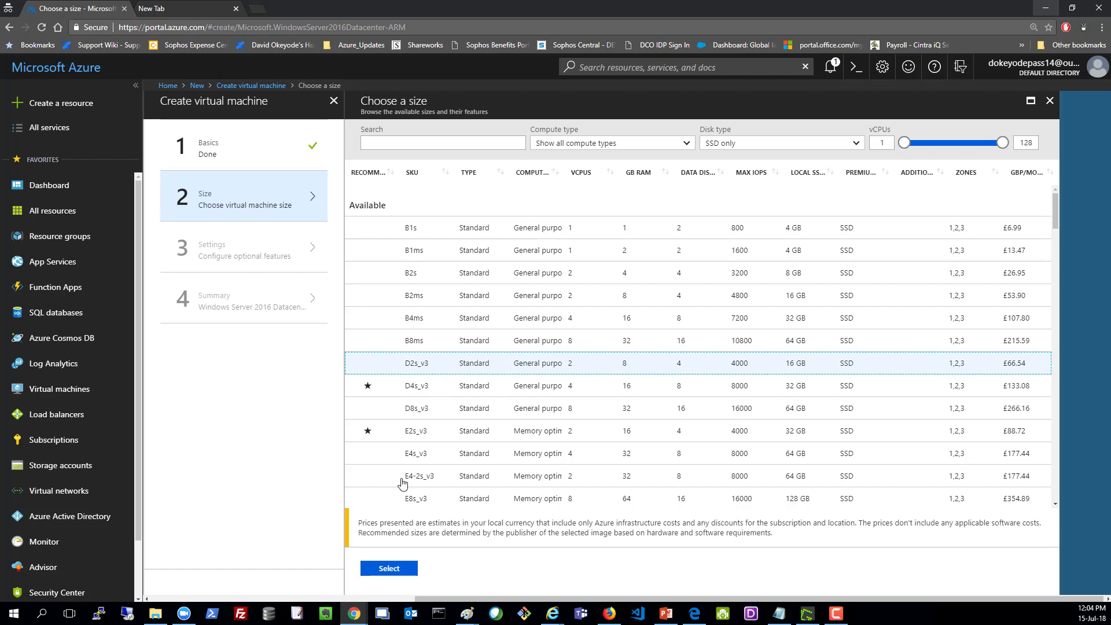
click(382, 569)
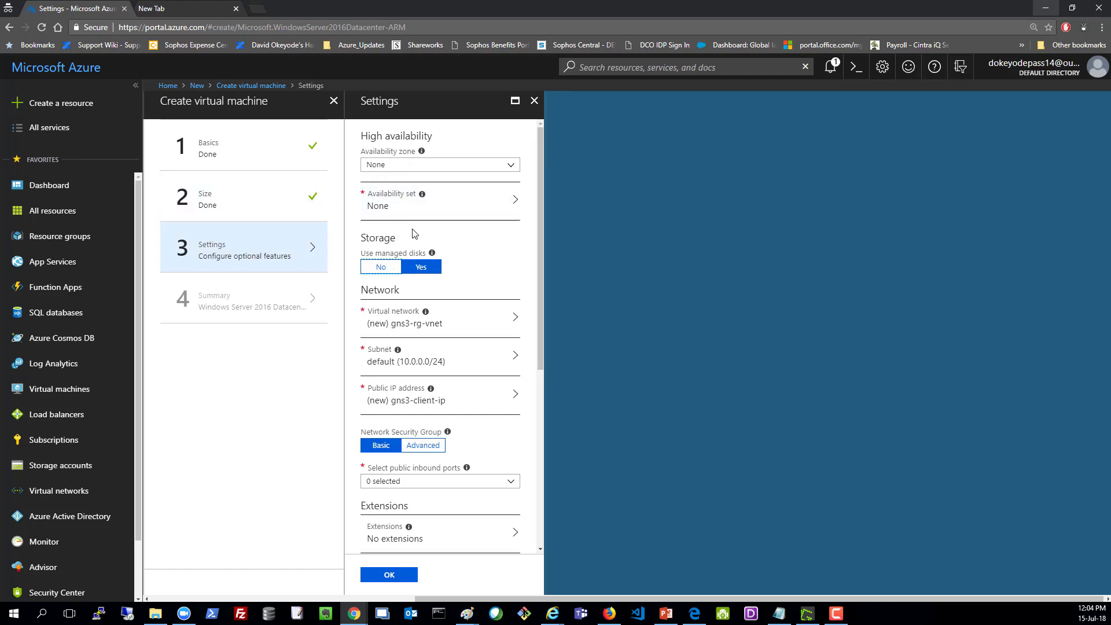
Step: Create a new virtual network named gns3-vnet with address space 10.10.1.0/24
click(415, 328)
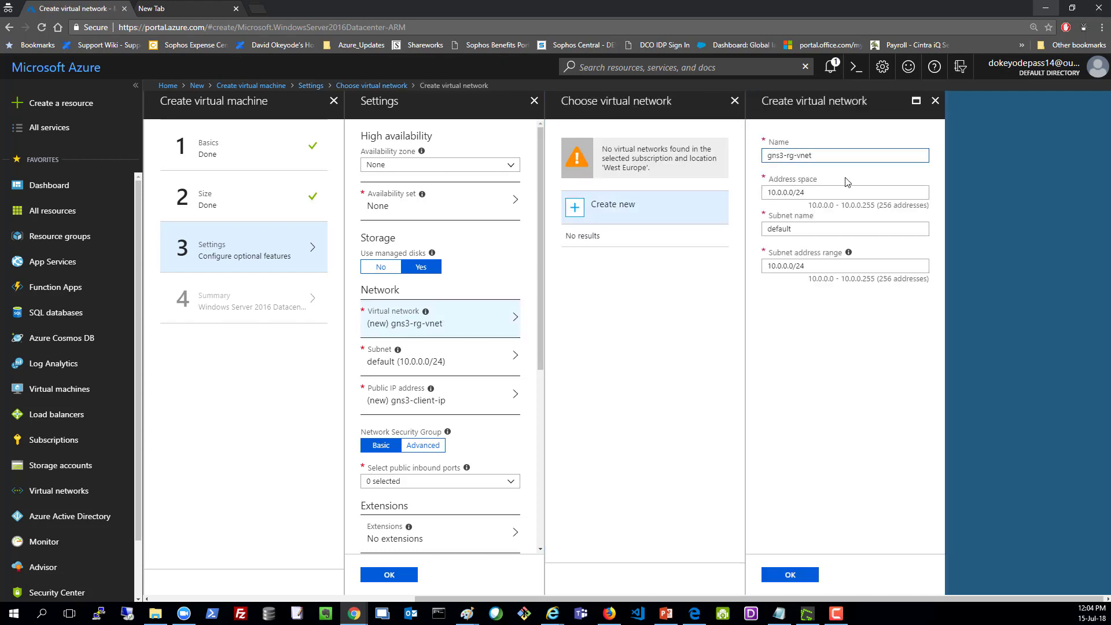
key(BackSpace)
key(BackSpace)
key(BackSpace)
click(781, 192)
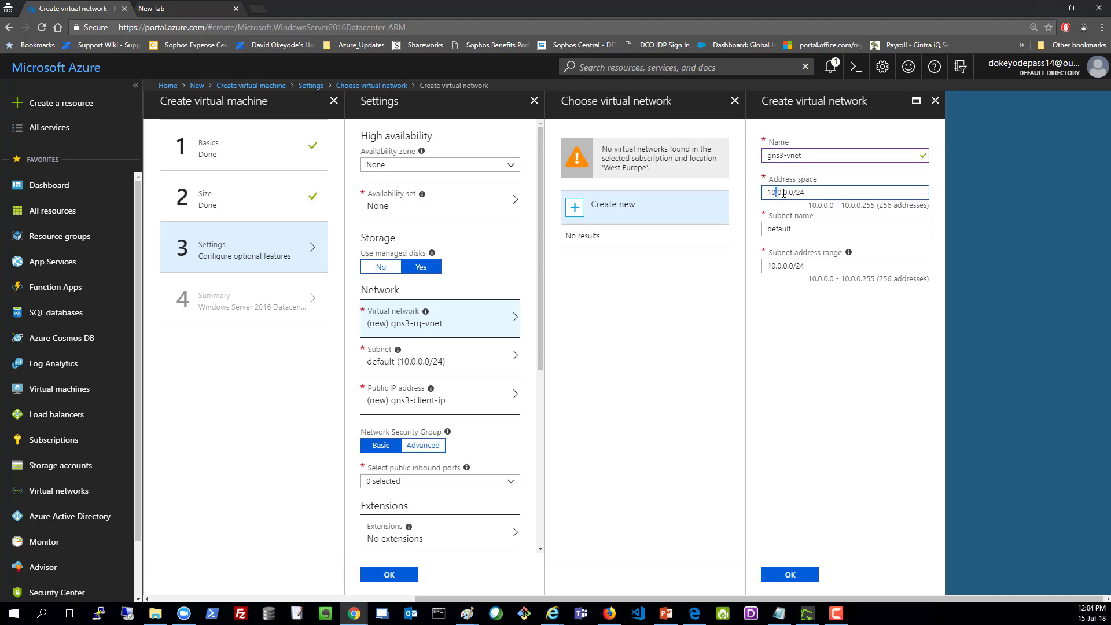
text(1)
key(shift+Tab)
key(ctrl+c)
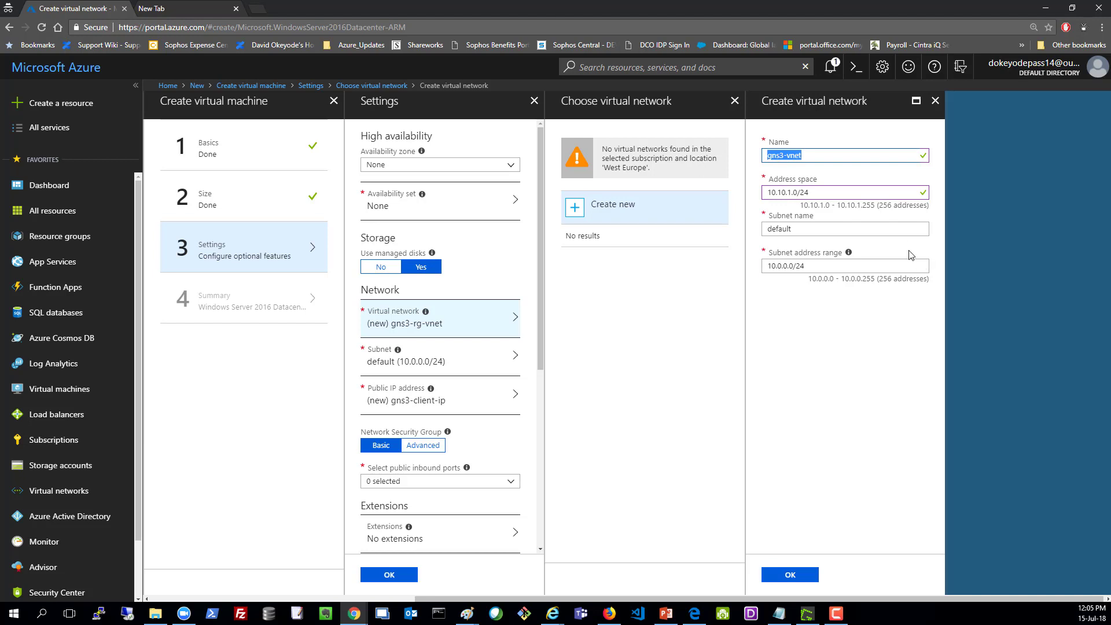
Step: Give it subnet gns3-vnet-sub1 with range 10.10.1.0/24 and confirm the network
key(Tab)
key(Tab)
key(ctrl+v)
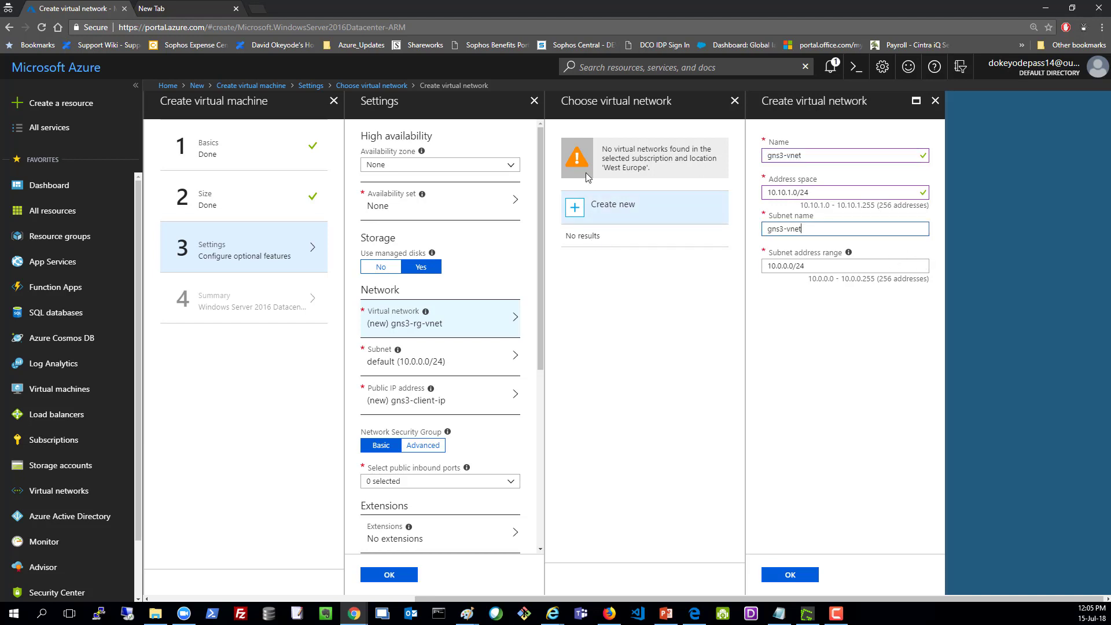
text(-sub1)
click(852, 341)
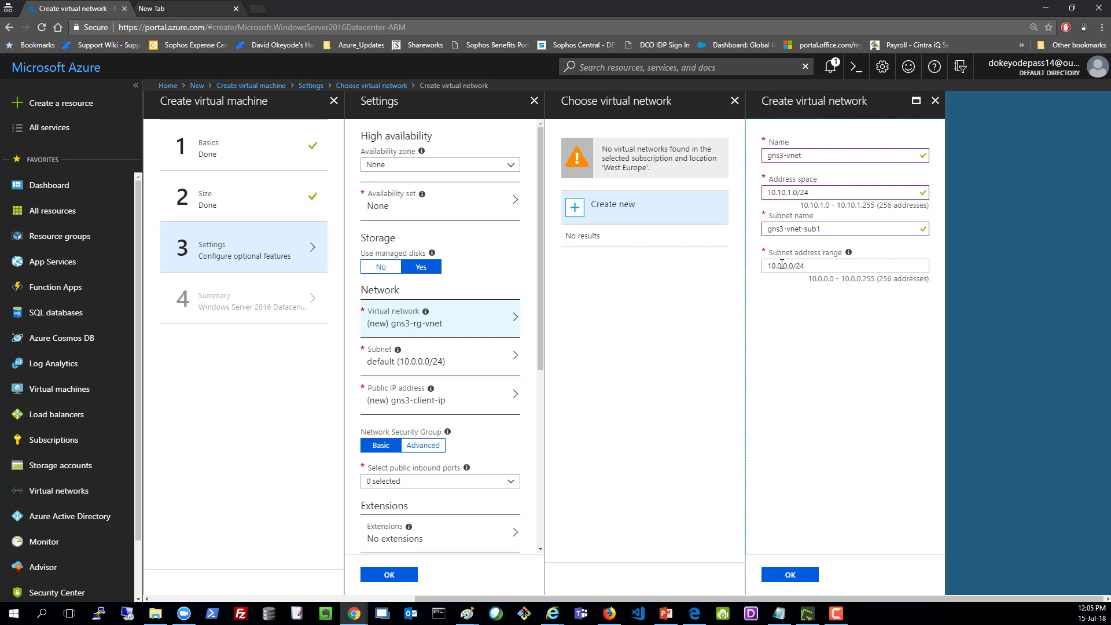
click(781, 265)
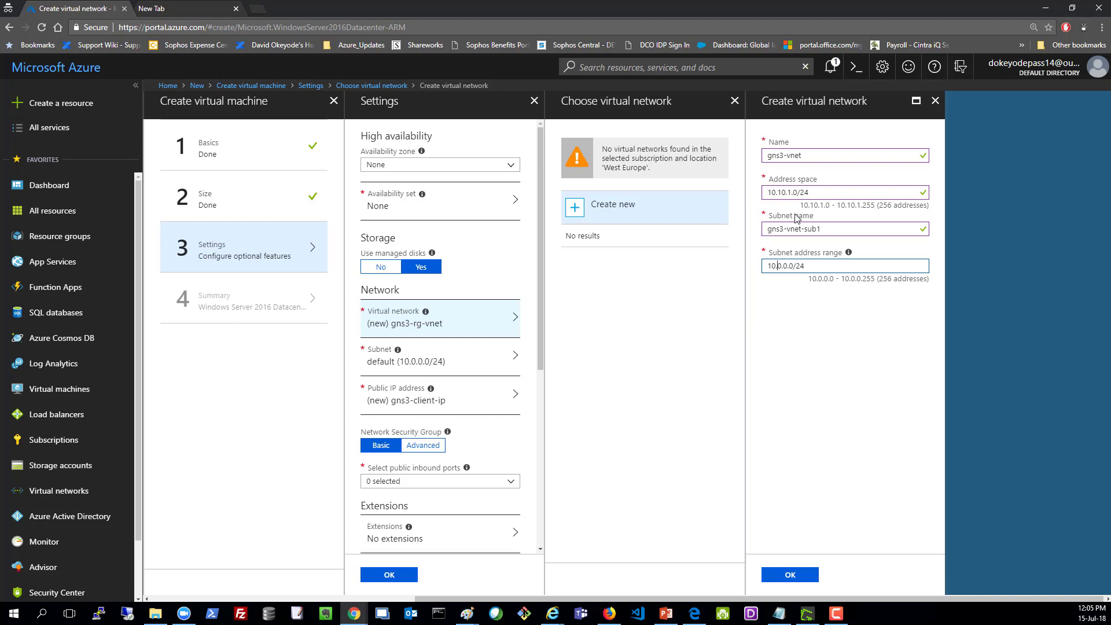
text(10.1)
click(811, 351)
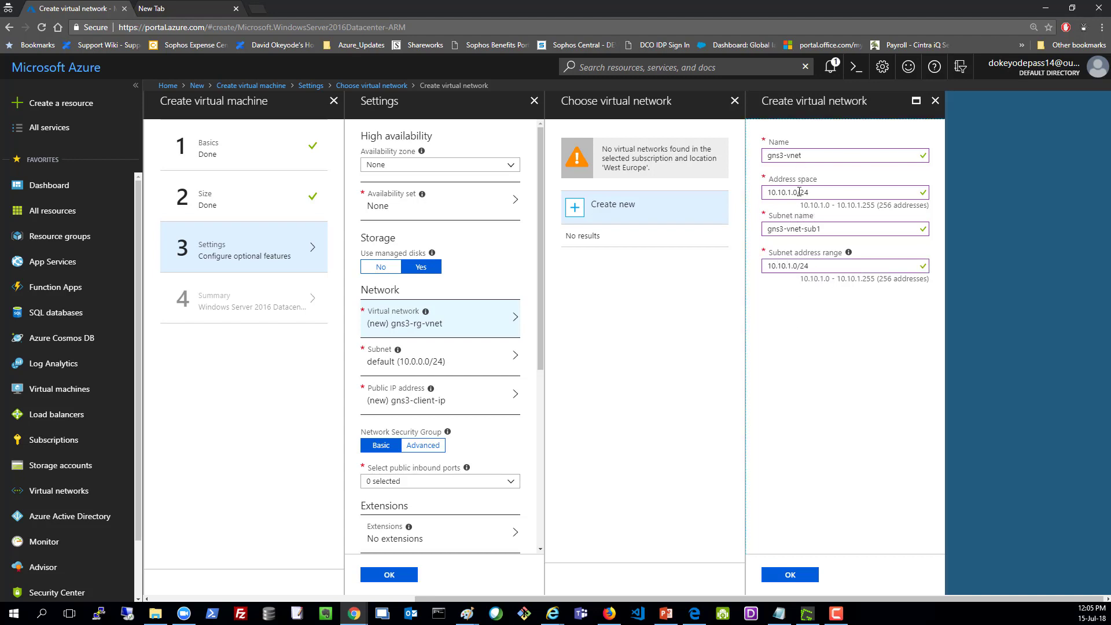
click(805, 576)
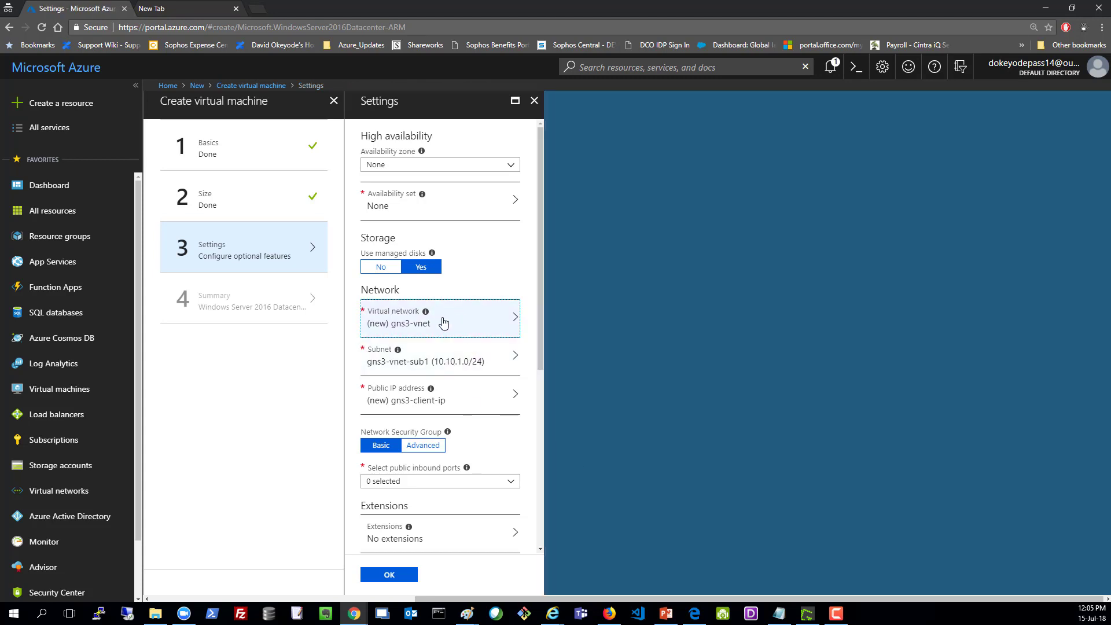
Step: Create a new public IP address for the VM named gns3-client-pip
click(420, 409)
click(709, 204)
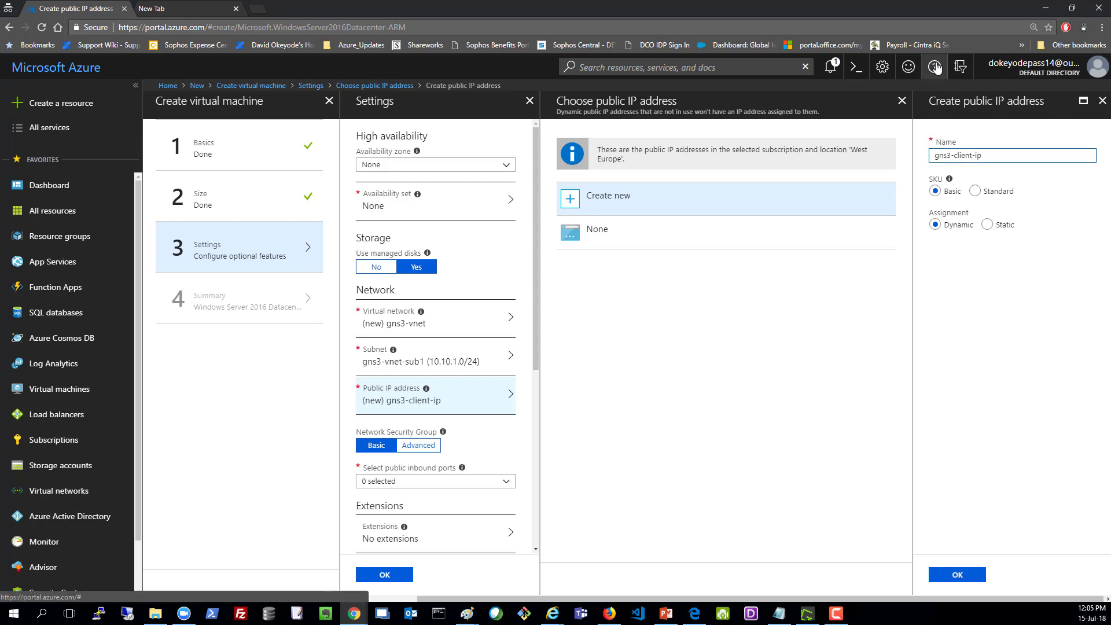
text(p)
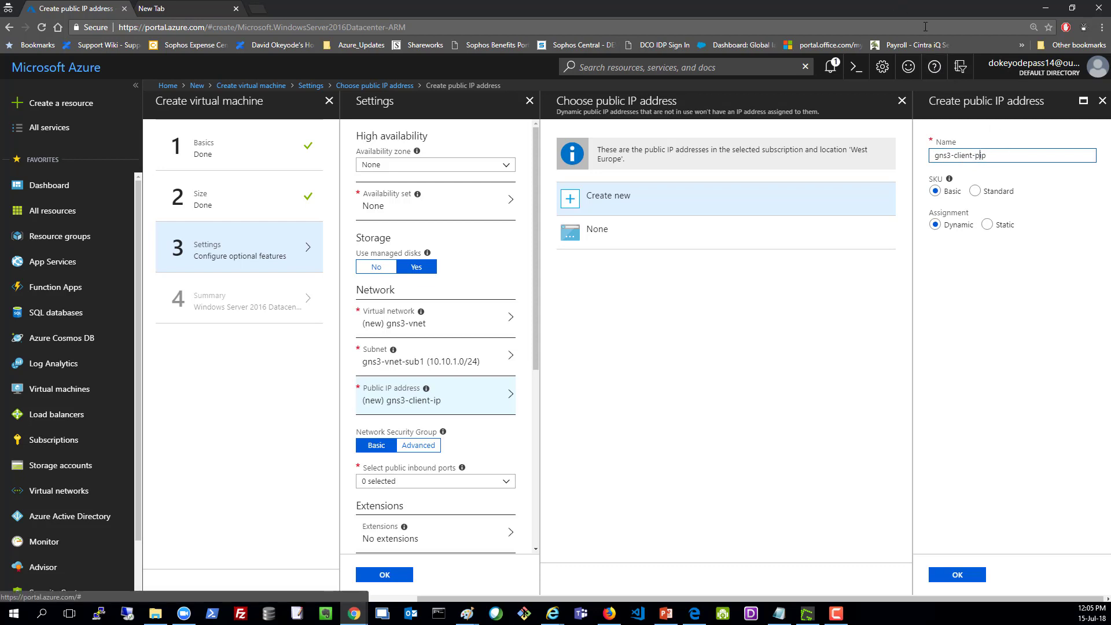
click(956, 575)
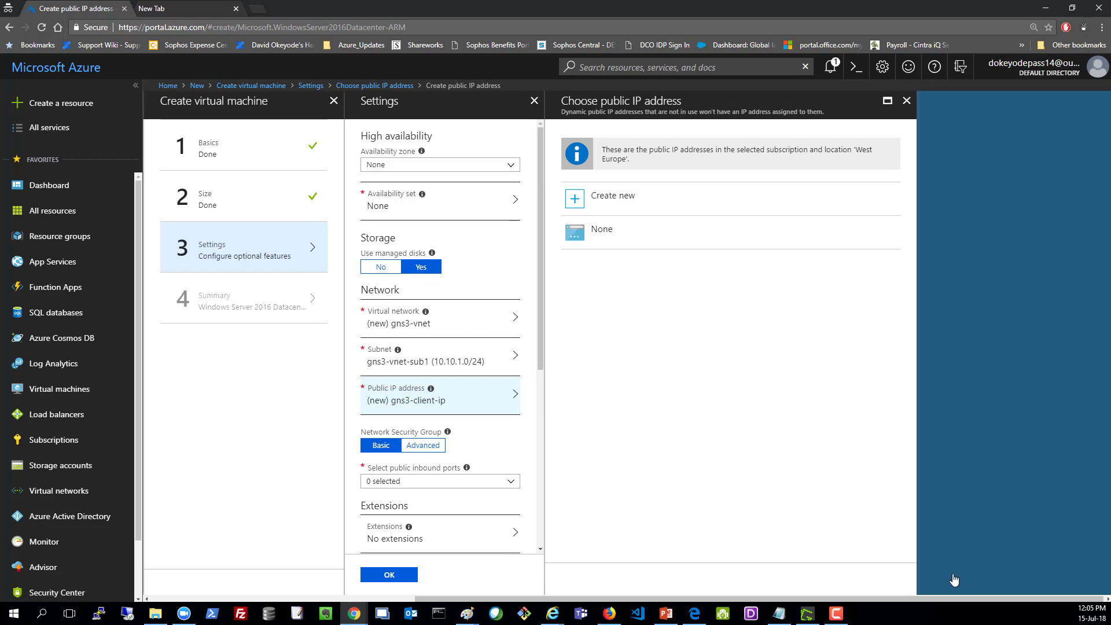
scroll(479, 382, down, 2)
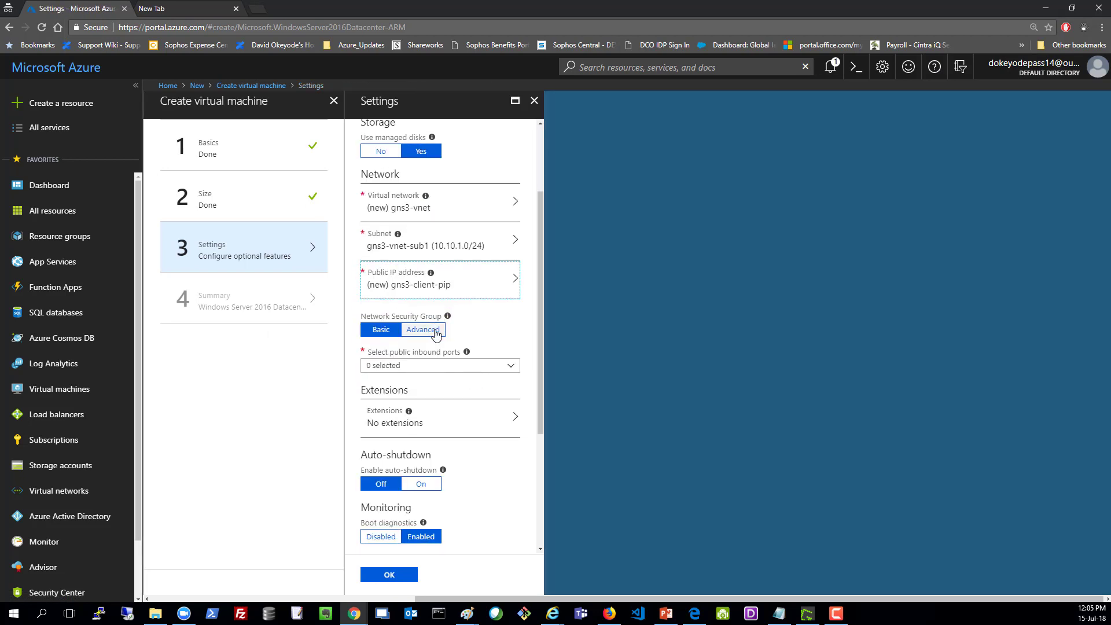
Step: Allow public inbound RDP on port 3389
click(411, 368)
click(371, 441)
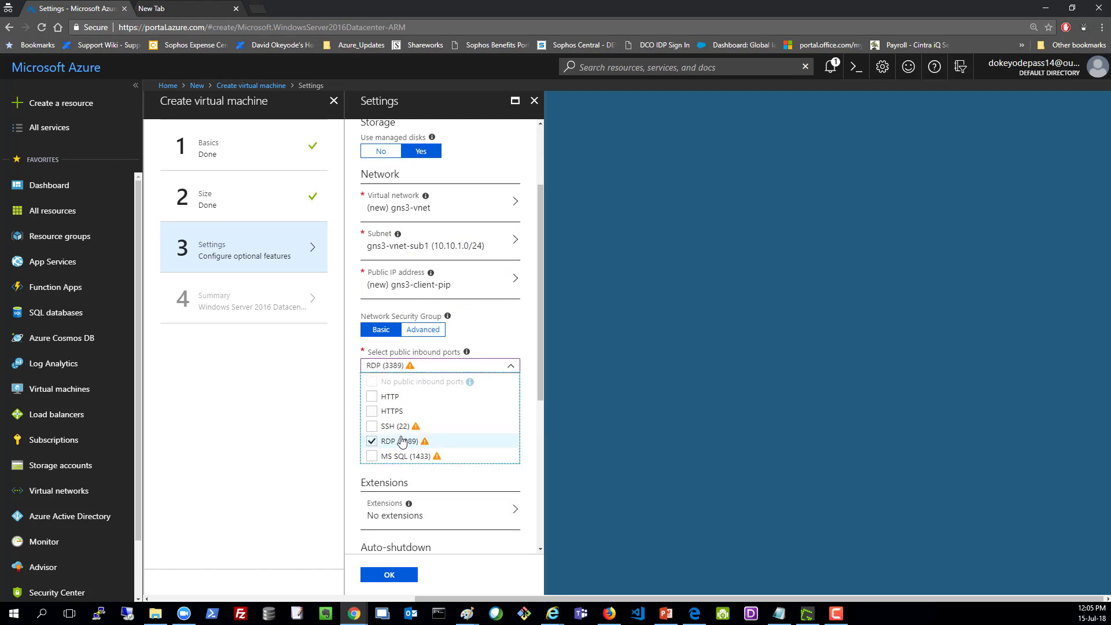
click(348, 358)
Step: Disable boot diagnostics and continue to the validated summary
scroll(431, 404, down, 3)
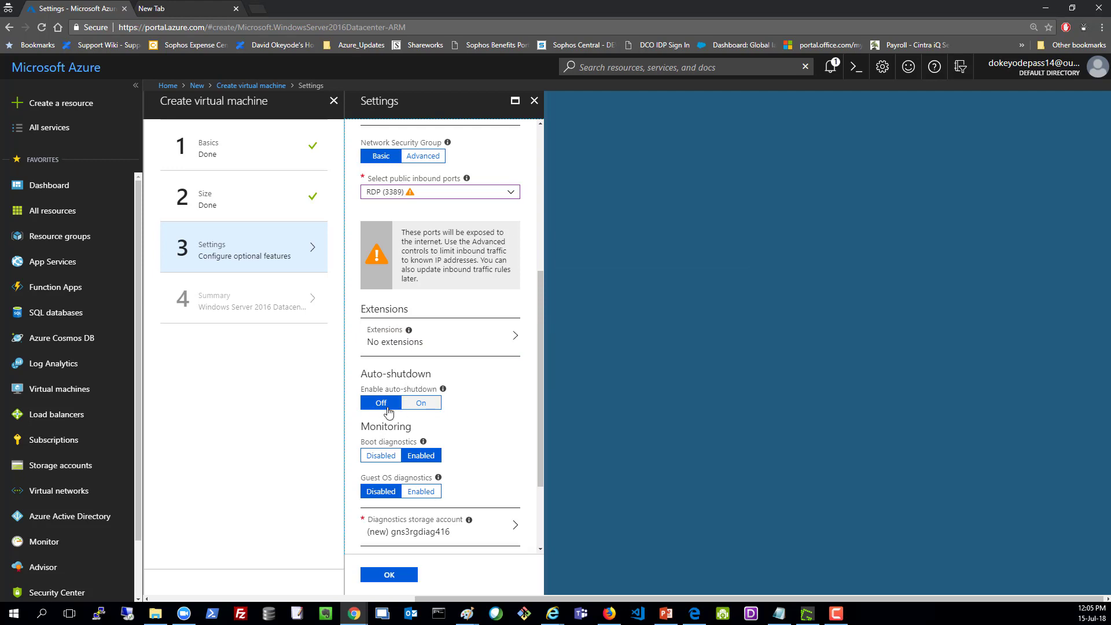
scroll(452, 426, down, 2)
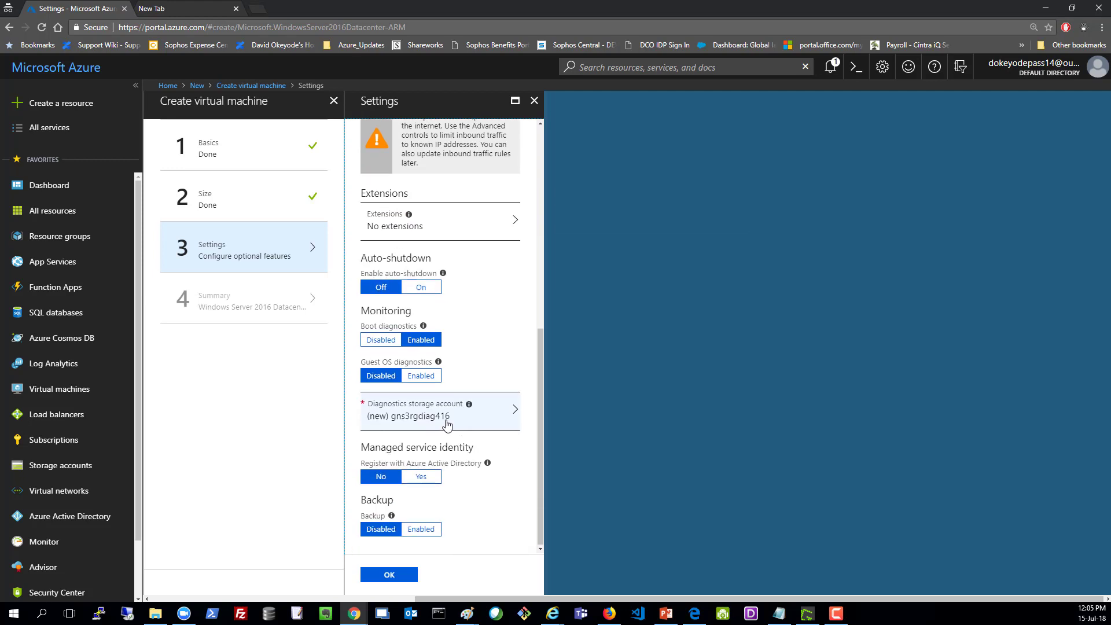
click(382, 341)
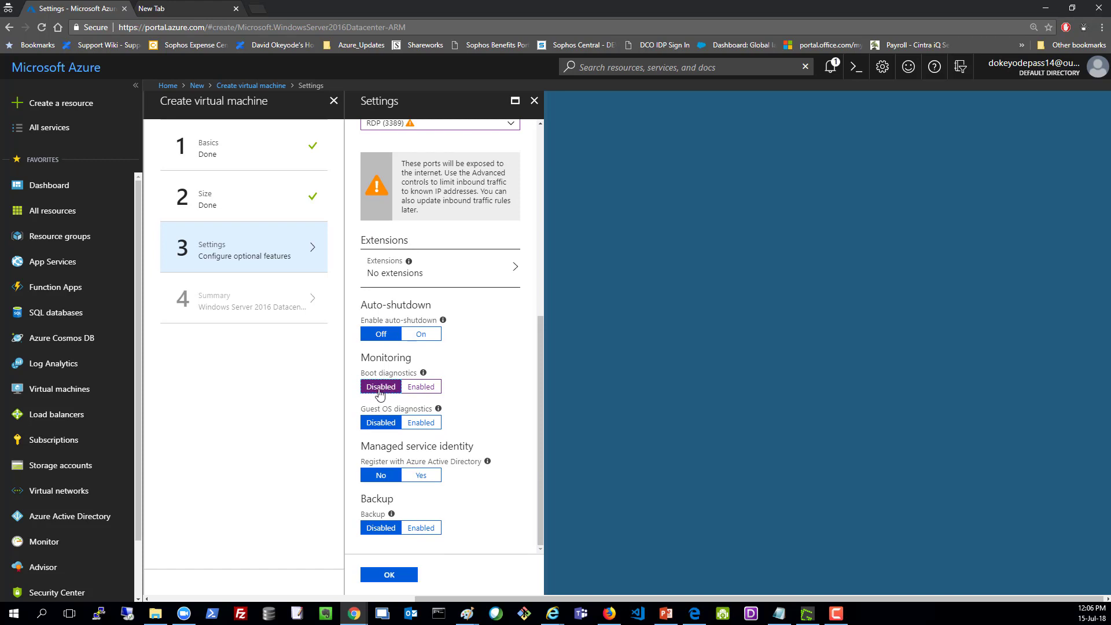
click(395, 576)
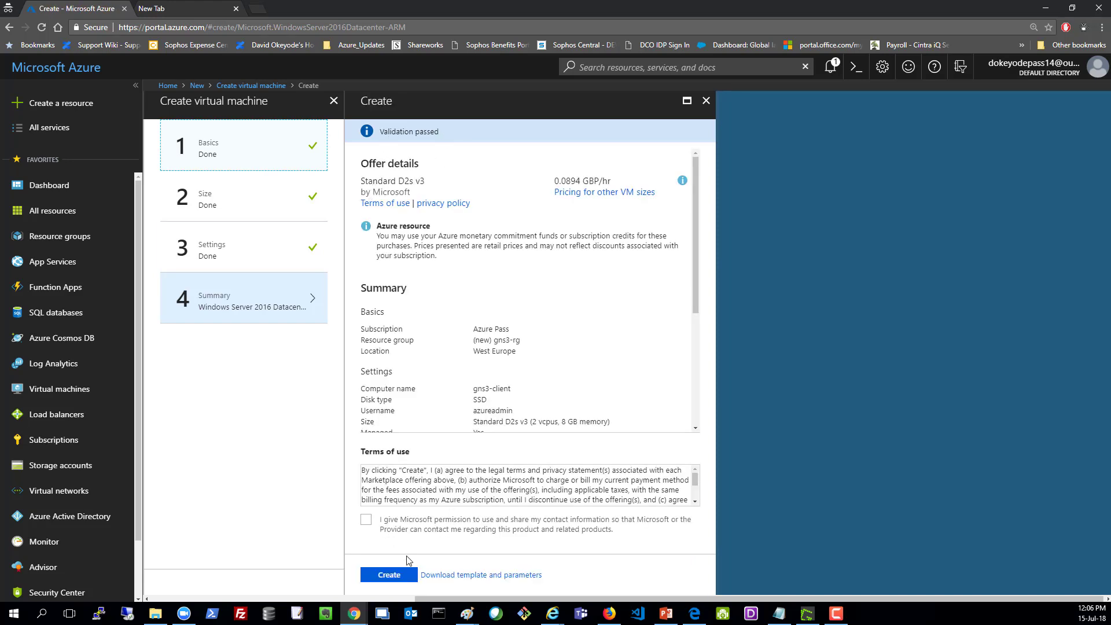
Step: Submit the gns3-client deployment, then minimise Chrome to show the Paint GNS3 diagram
click(399, 576)
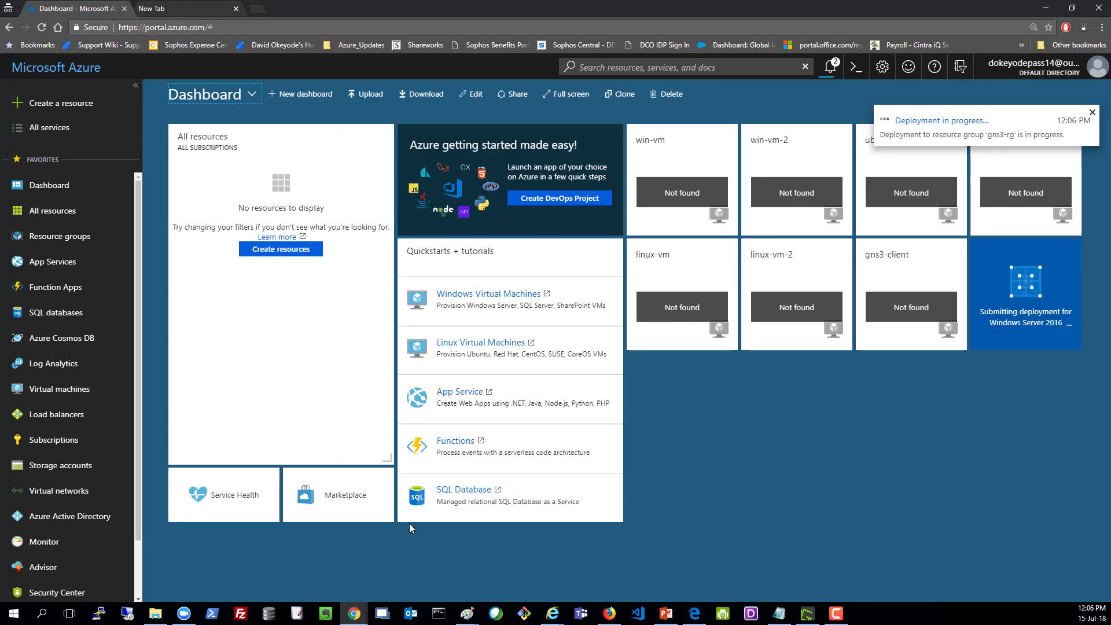
click(1049, 9)
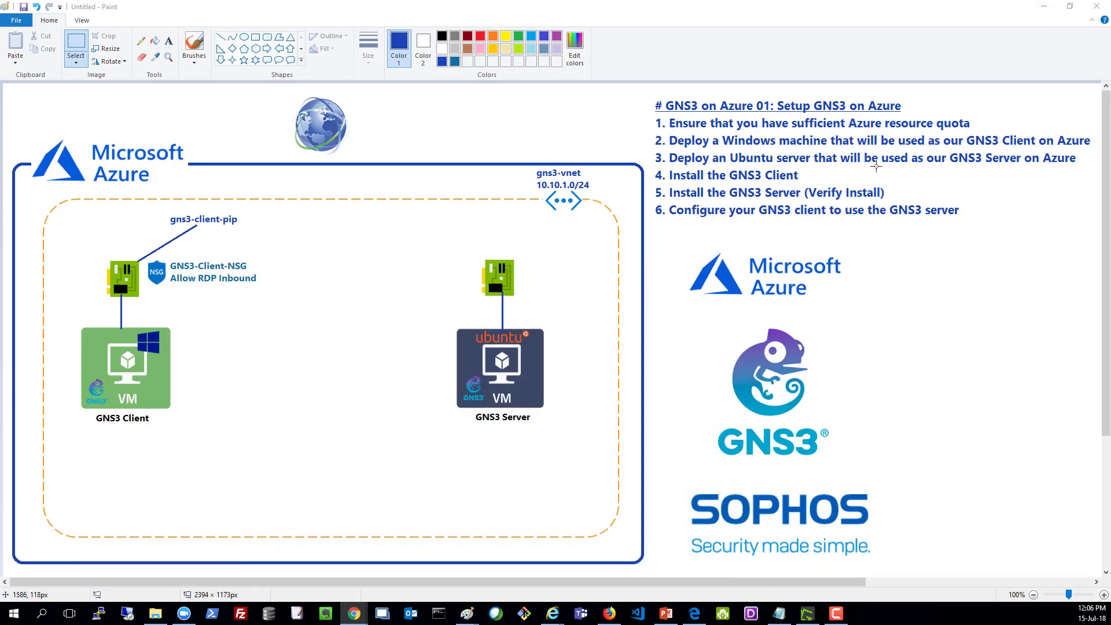
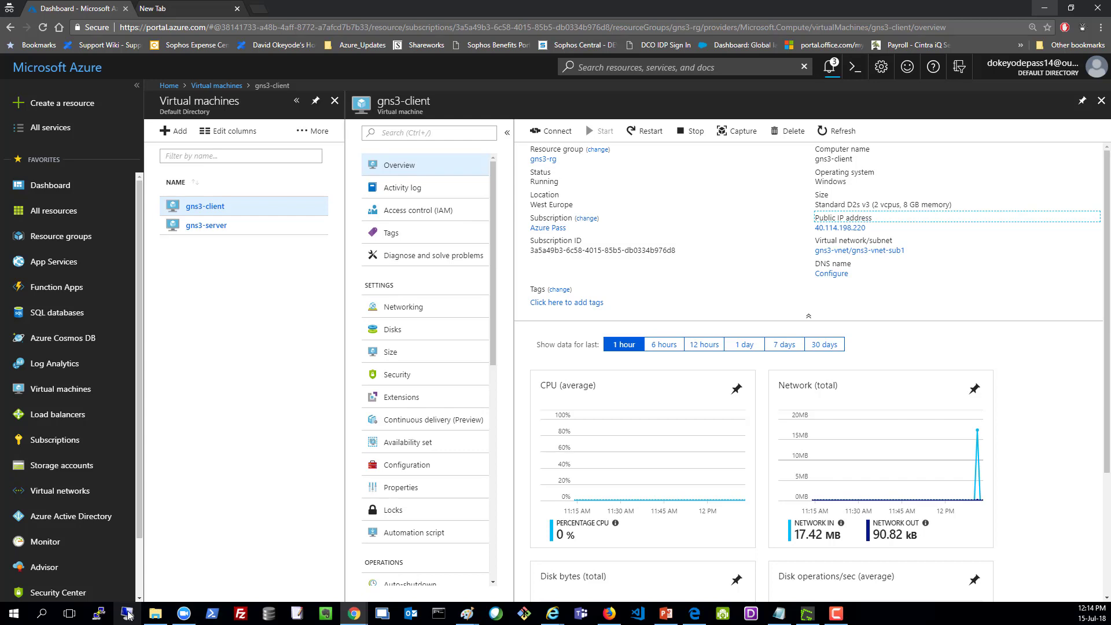
Step: Copy gns3-client's public IP 40.114.198.220 and start a Remote Desktop connection to it
click(127, 613)
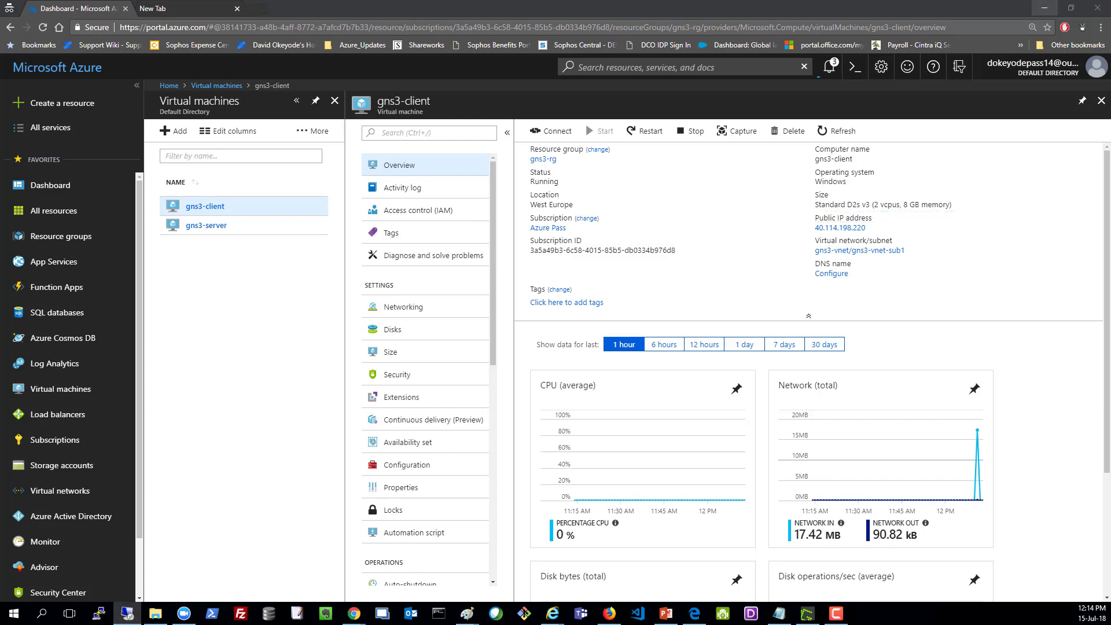
click(870, 228)
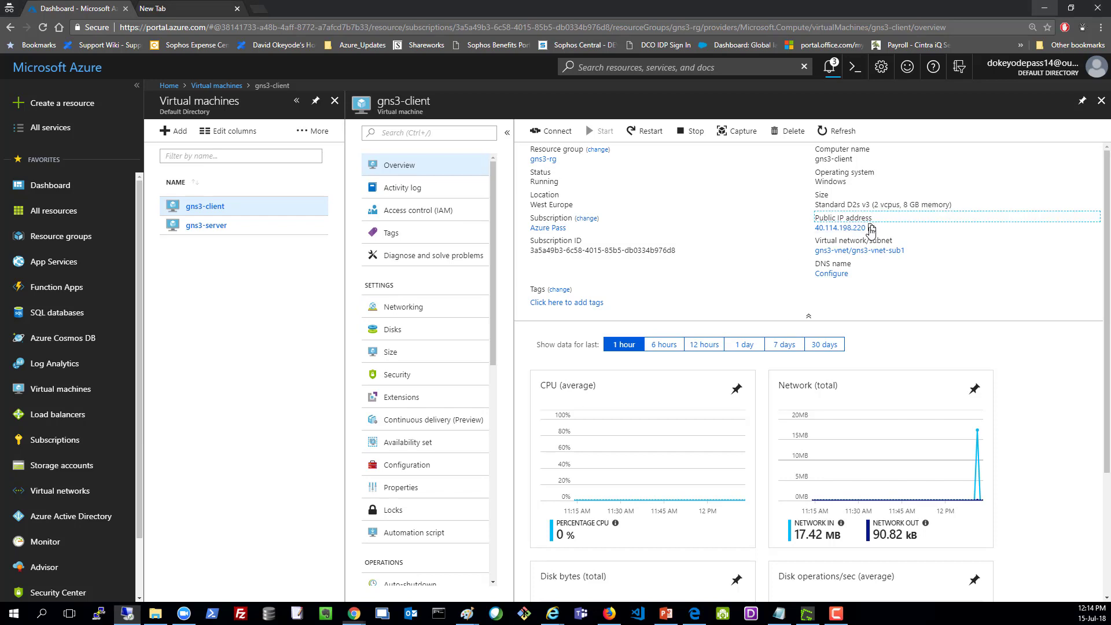
key(alt+Tab)
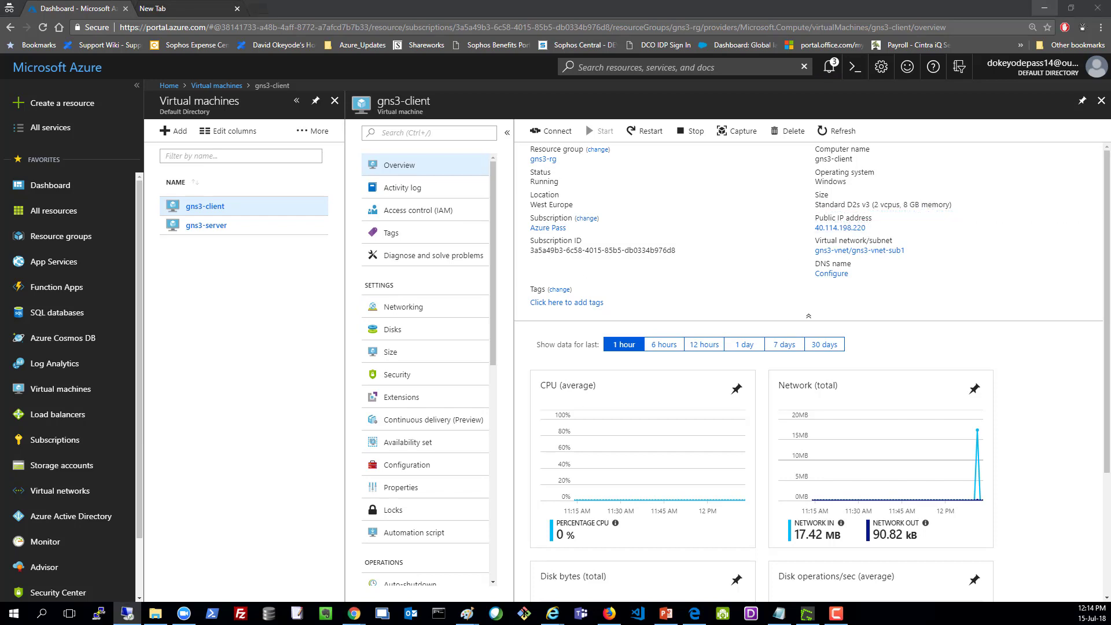
drag(0, 261, 561, 194)
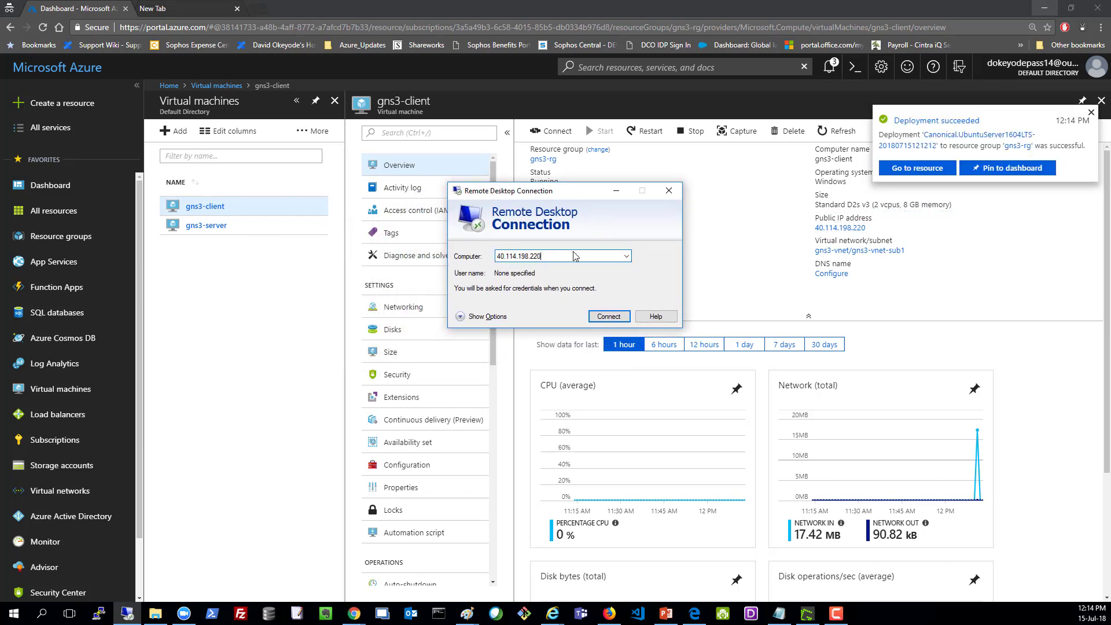
click(608, 316)
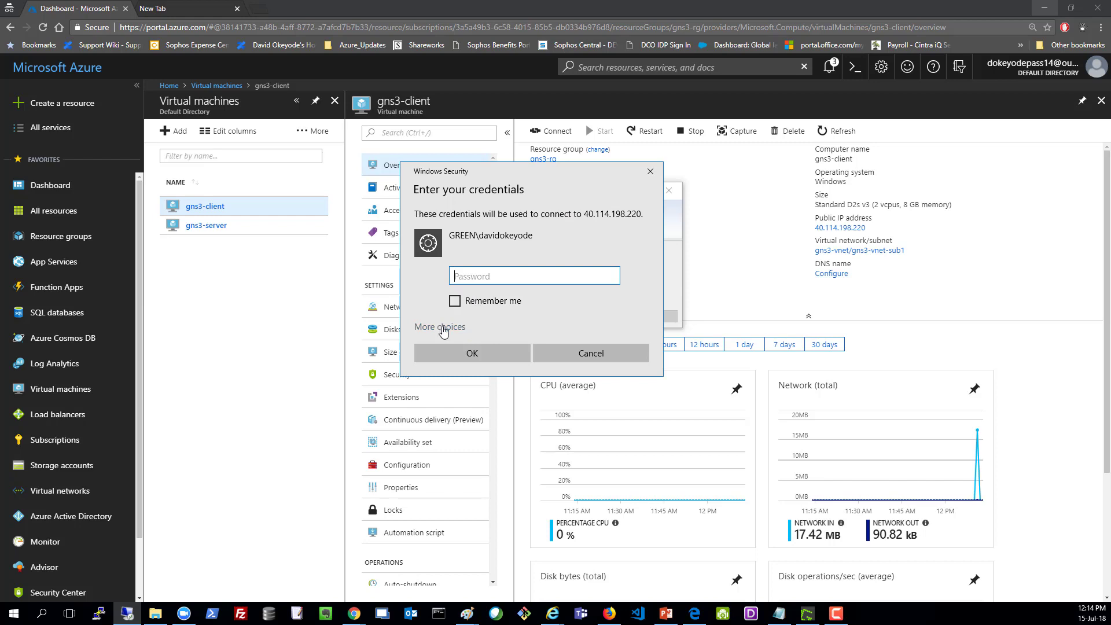
Step: Sign in as a different user with the admin account's username and password
click(443, 328)
click(464, 376)
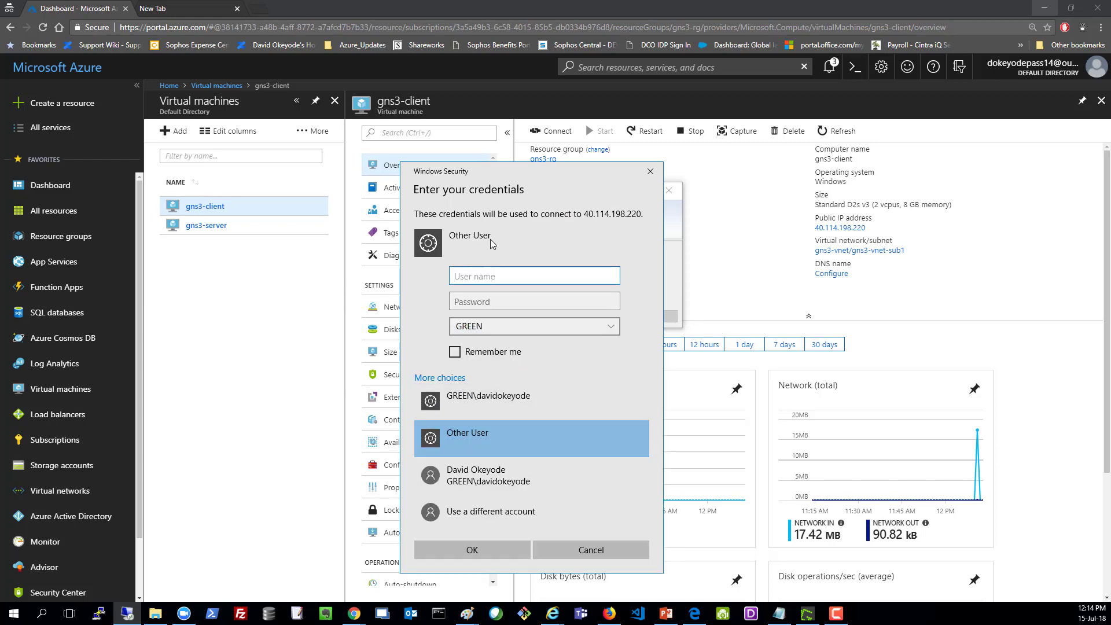
text(azureadmin)
key(Tab)
text(******)
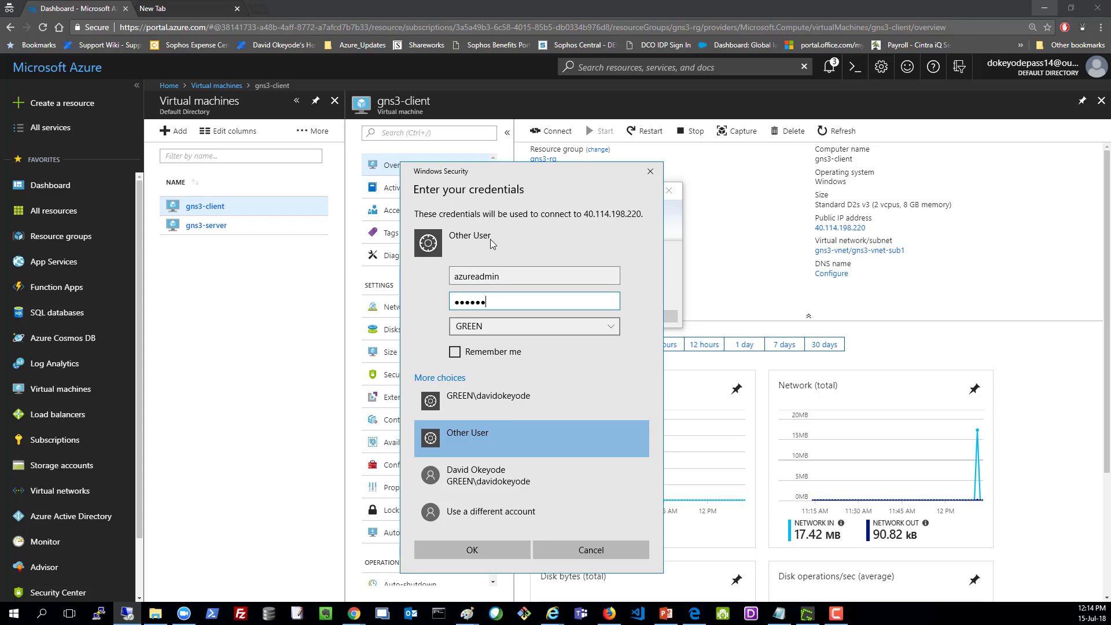
text(*********)
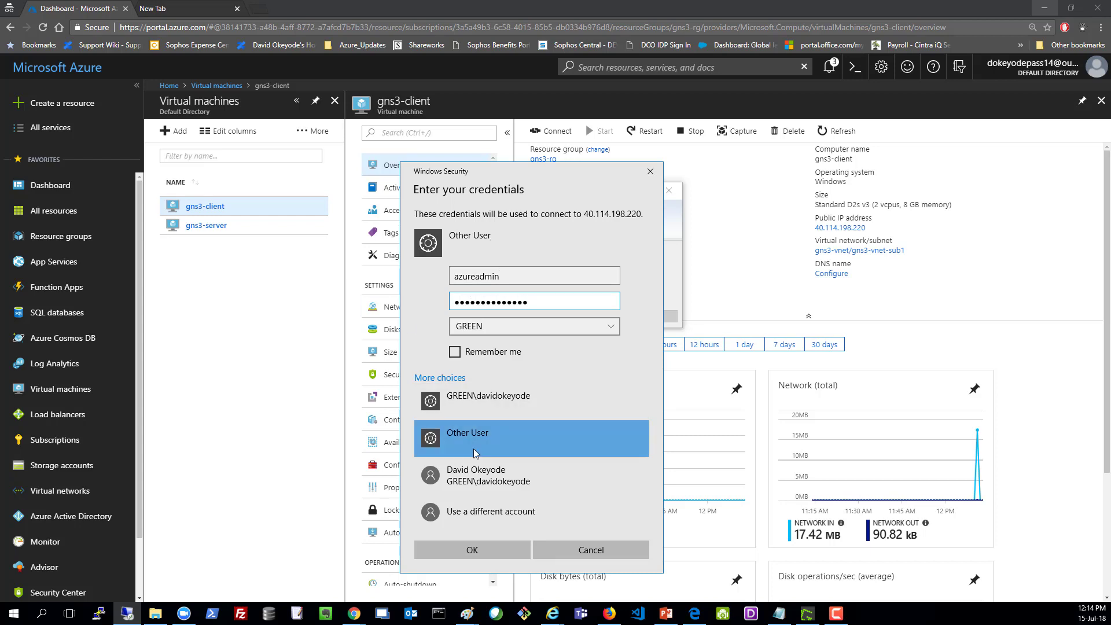
click(473, 550)
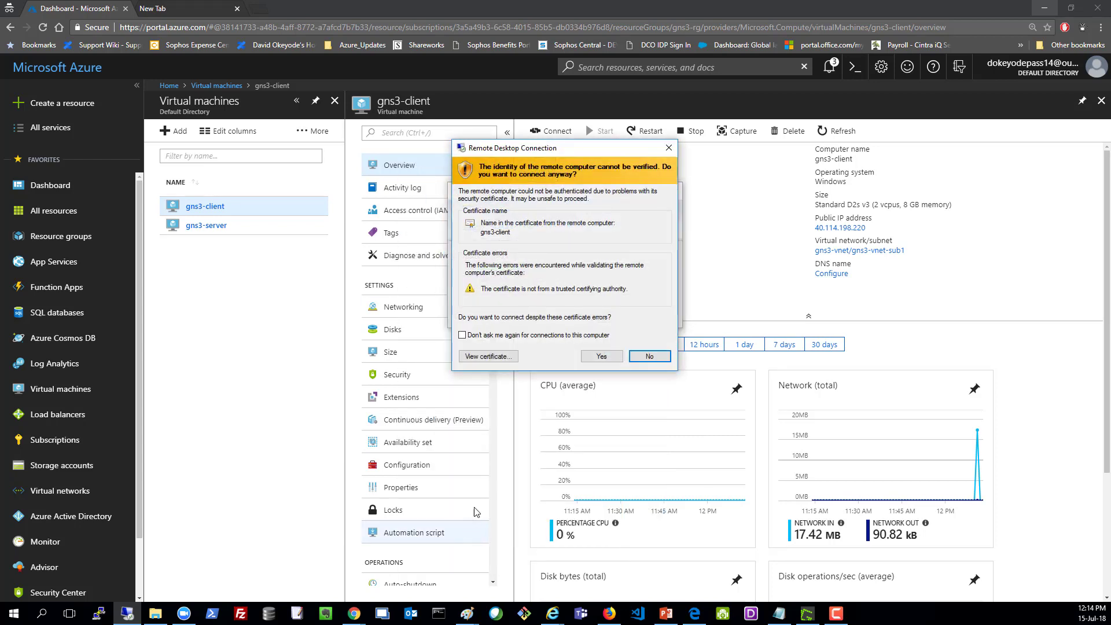
Step: Accept the unverified certificate and decline network discovery on gns3-client
click(602, 356)
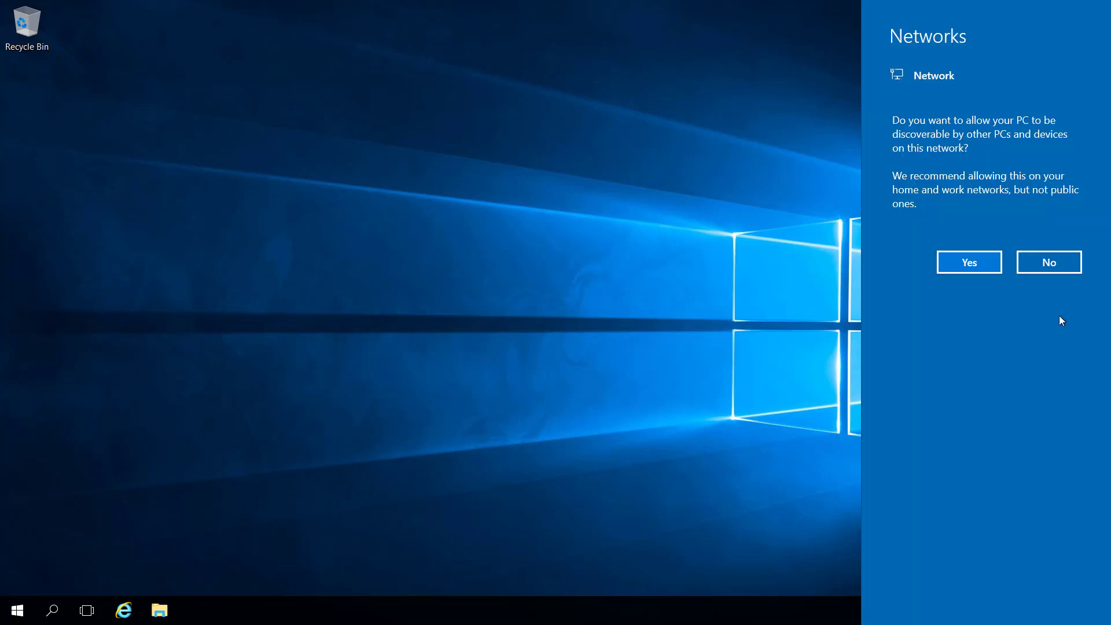
click(1036, 256)
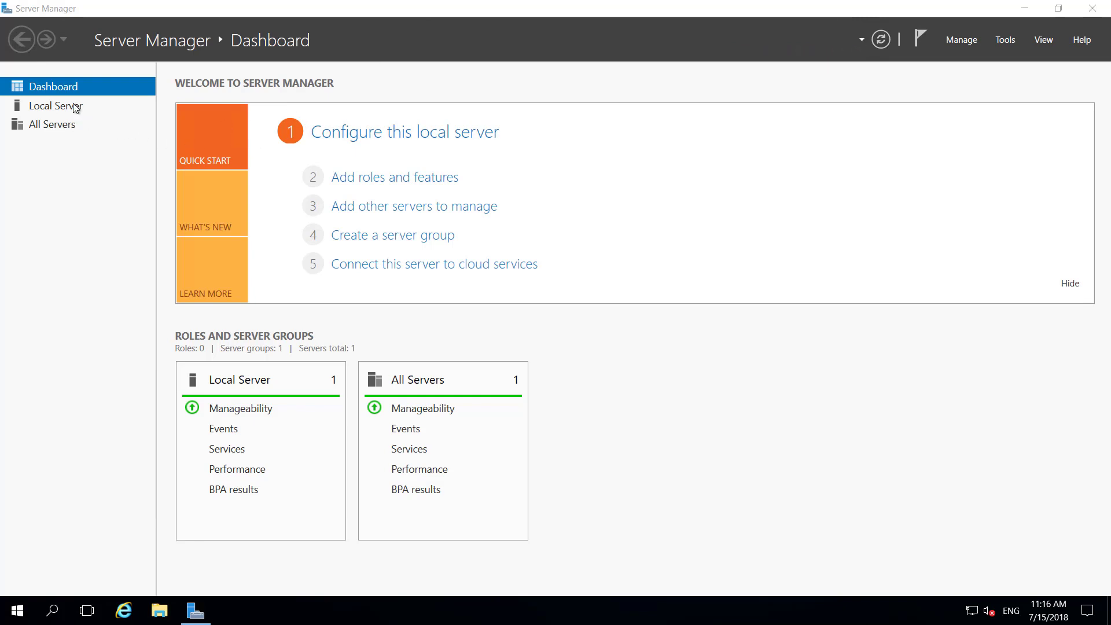
Step: Turn IE Enhanced Security Configuration off for administrators and users under Local Server
click(76, 108)
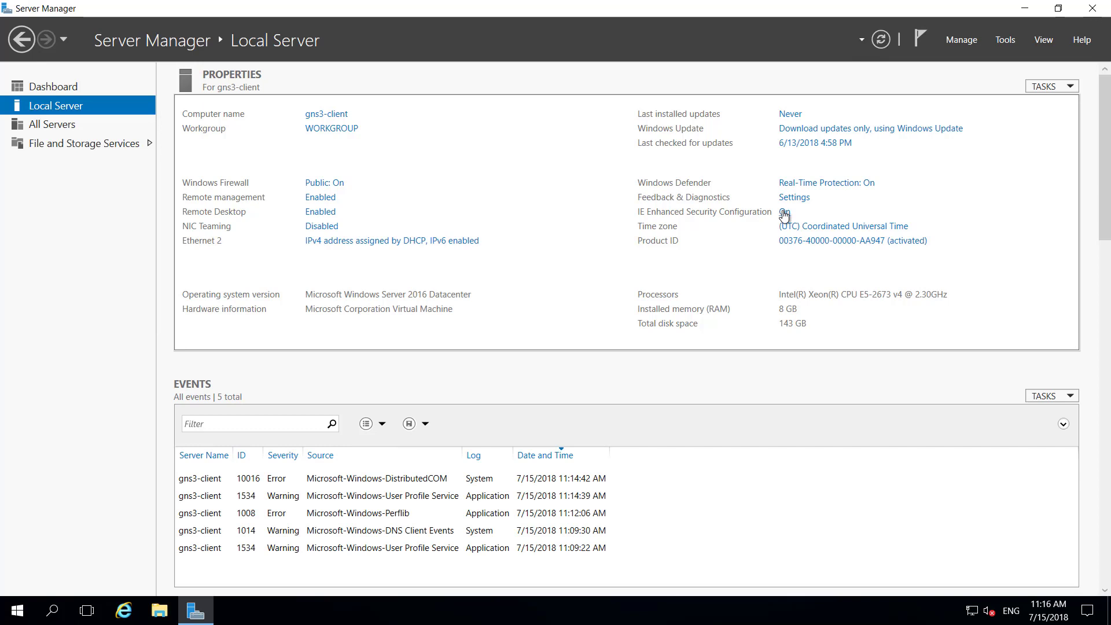
click(785, 213)
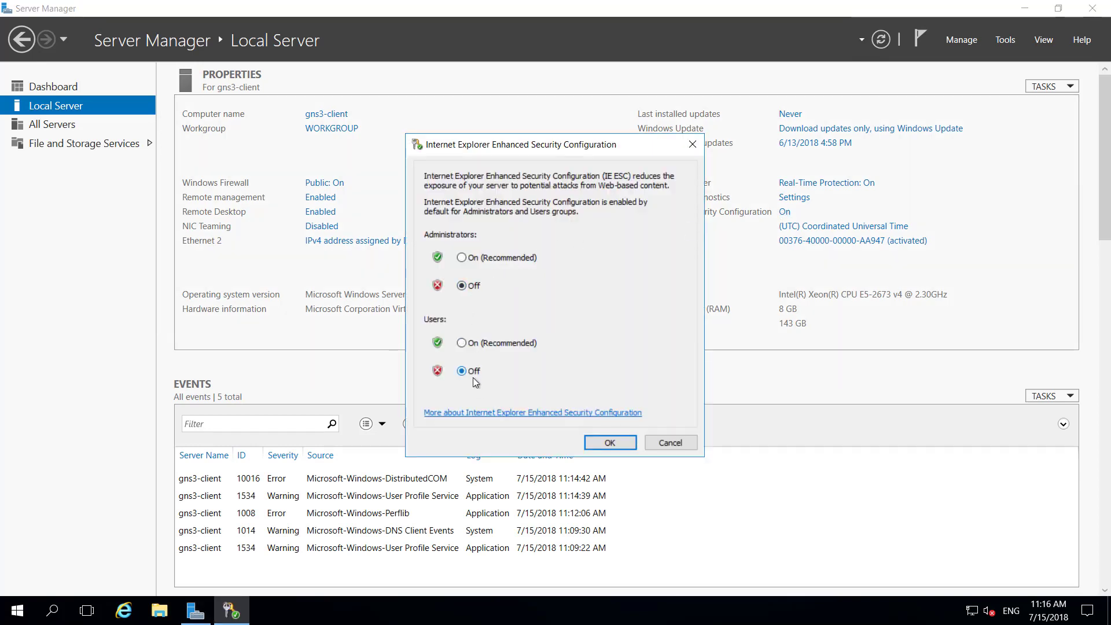
click(611, 442)
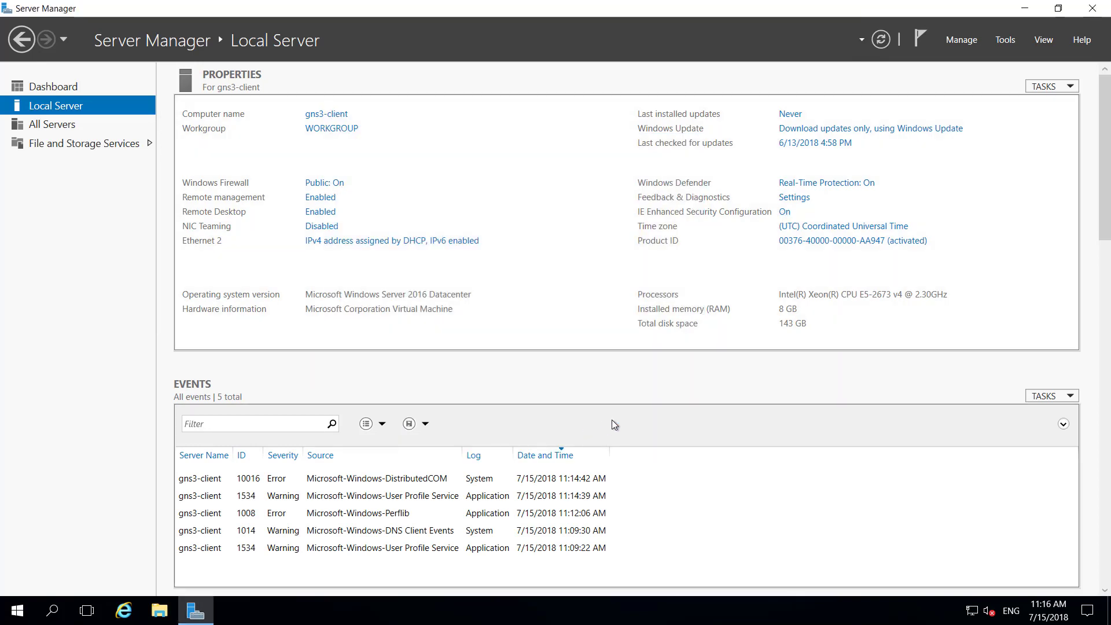
click(123, 615)
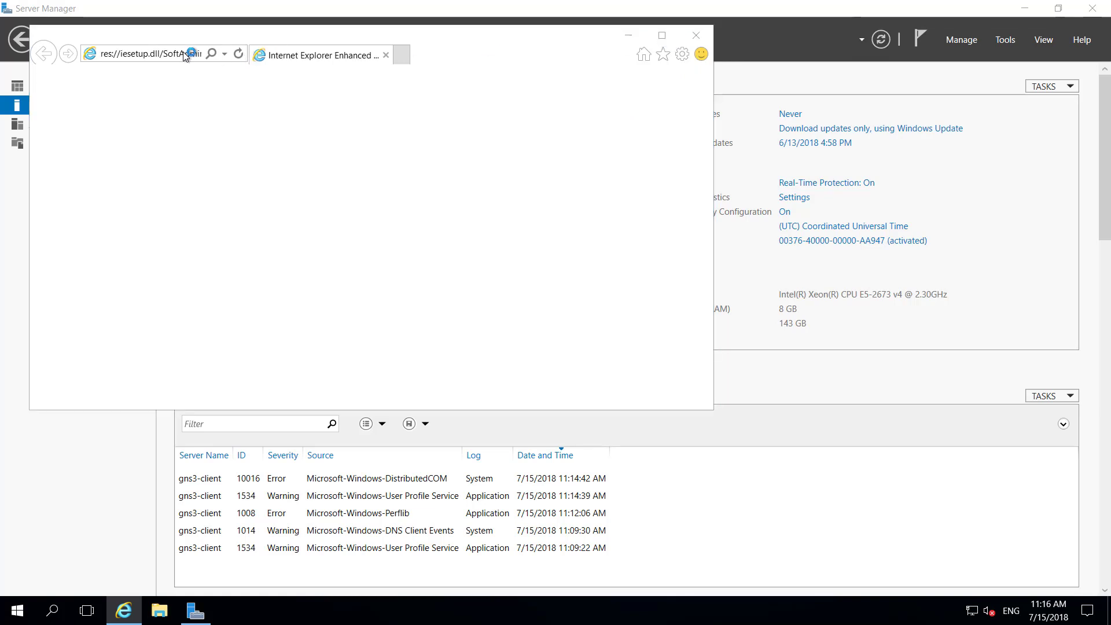
Step: Search the web for 'putty download' in Internet Explorer
click(557, 88)
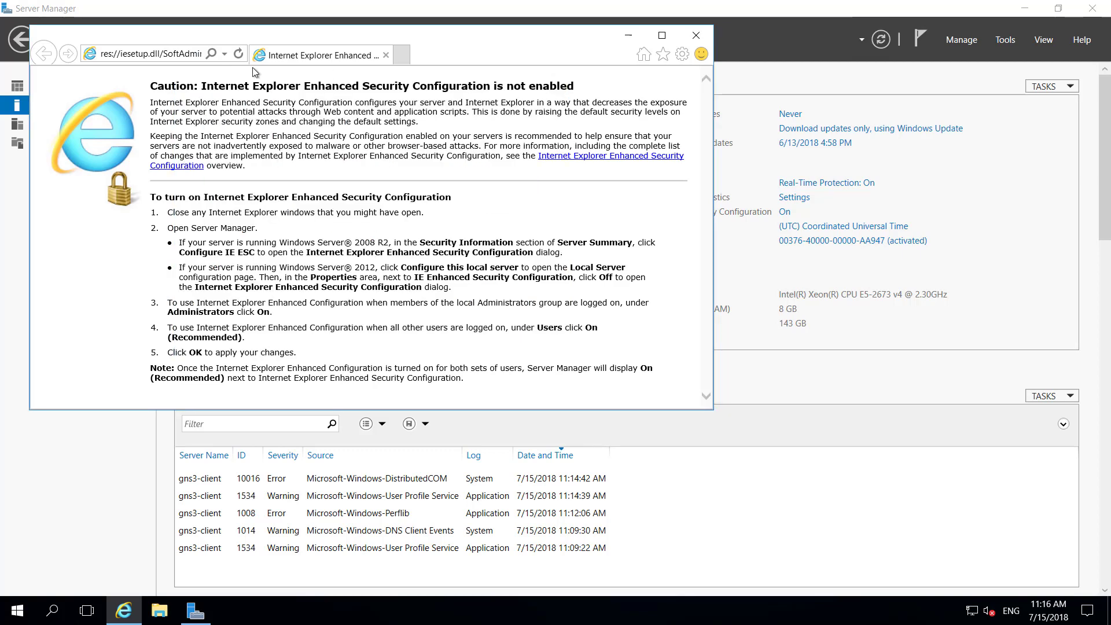
click(187, 56)
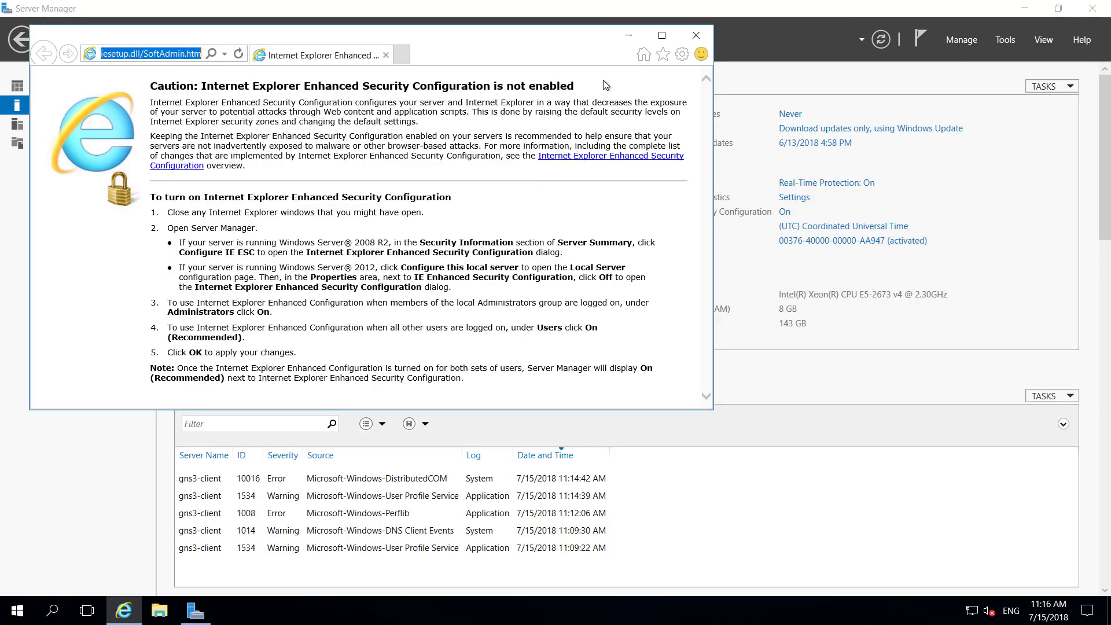
text(putty dow)
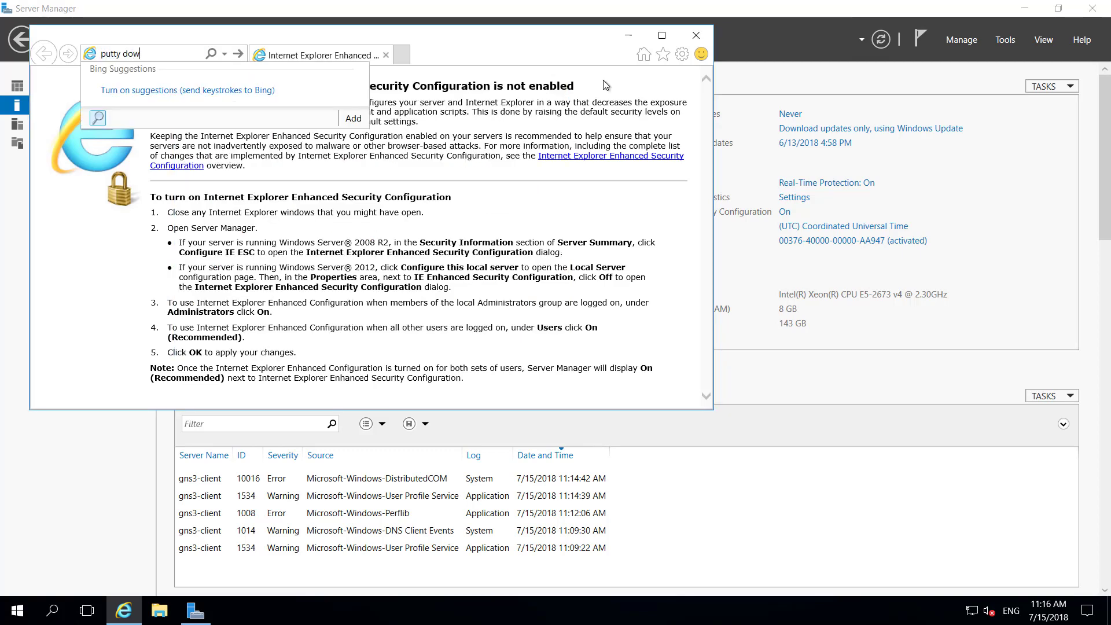
text(nload)
key(Return)
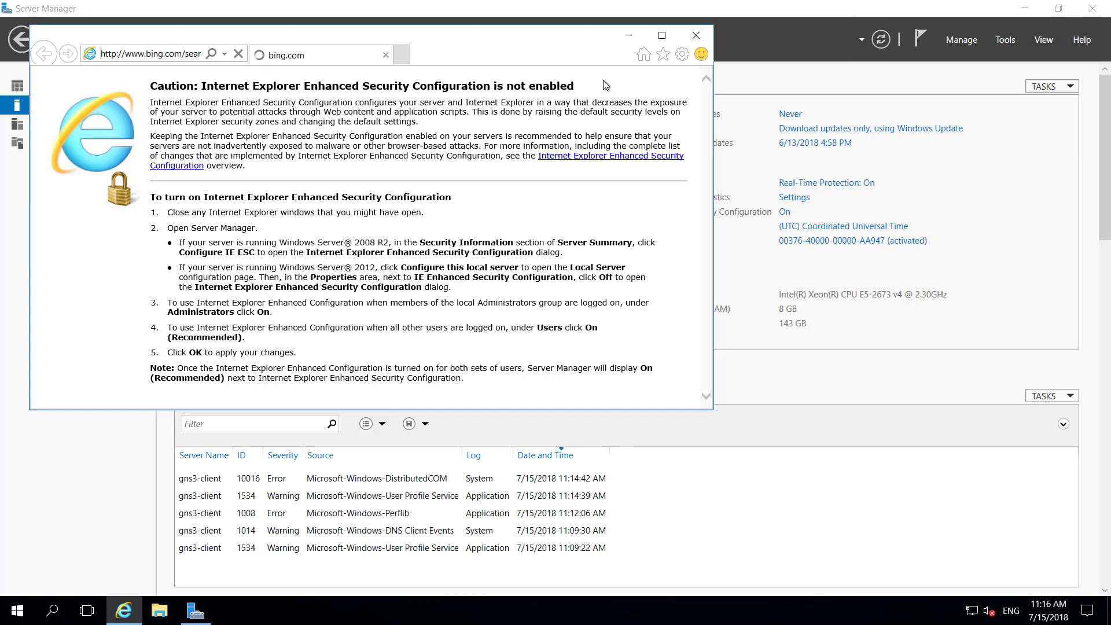
Step: Download and run putty-64bit-0.70-installer.msi from putty.org's latest release page
click(663, 35)
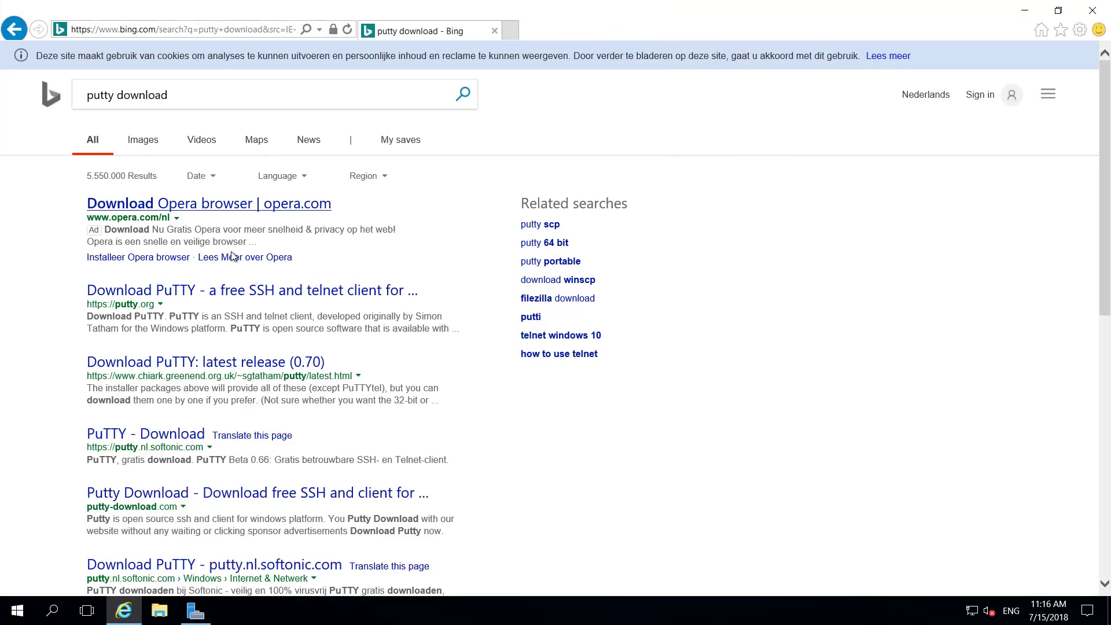
click(216, 291)
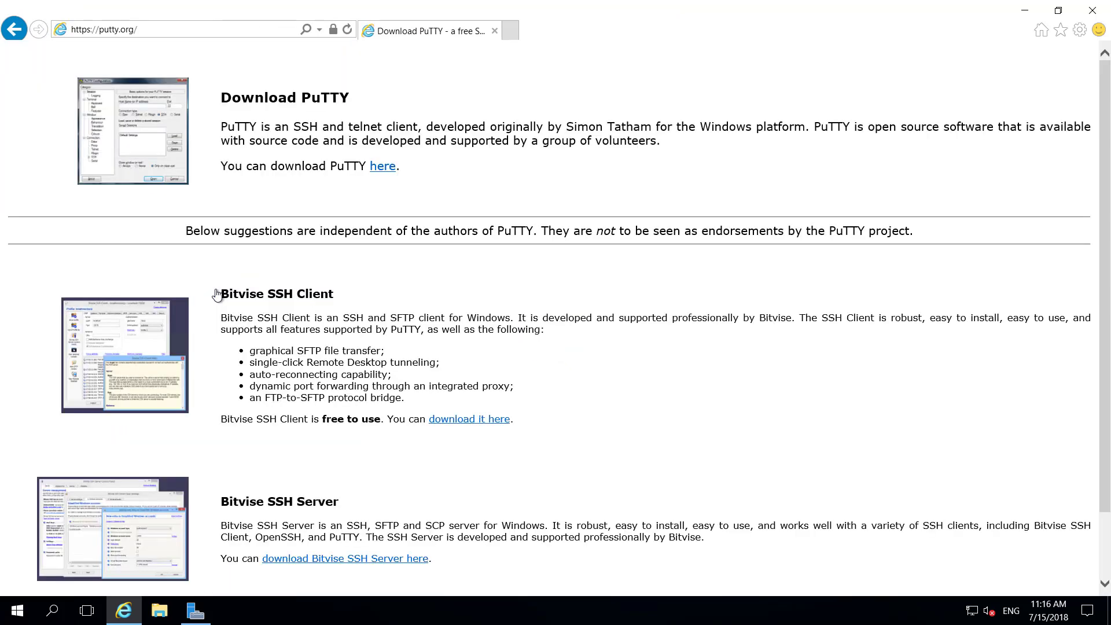
click(383, 169)
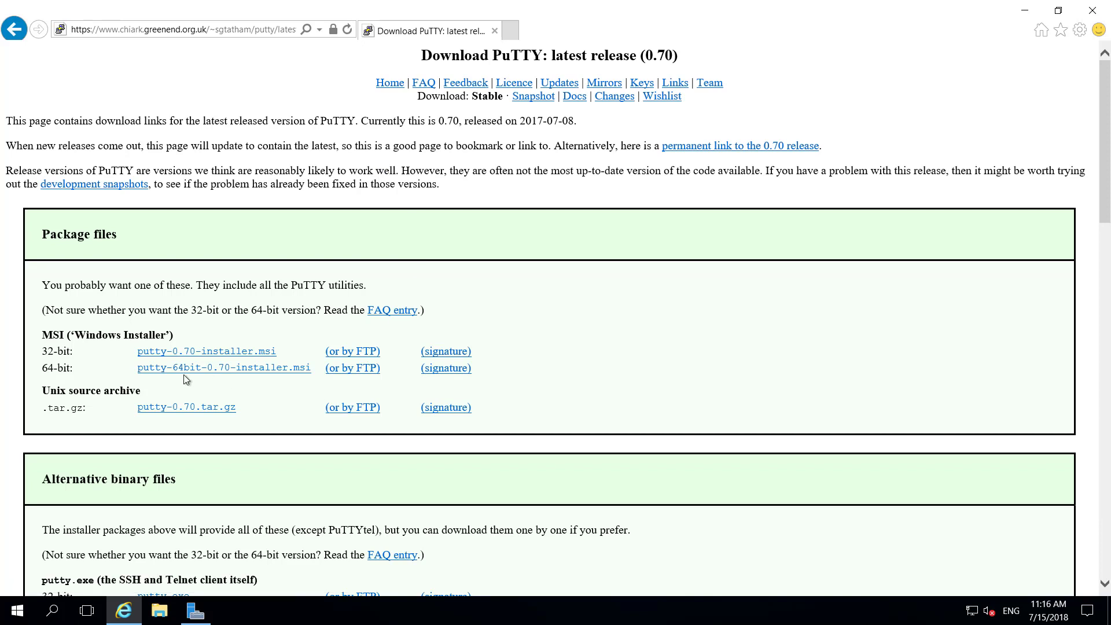
click(243, 370)
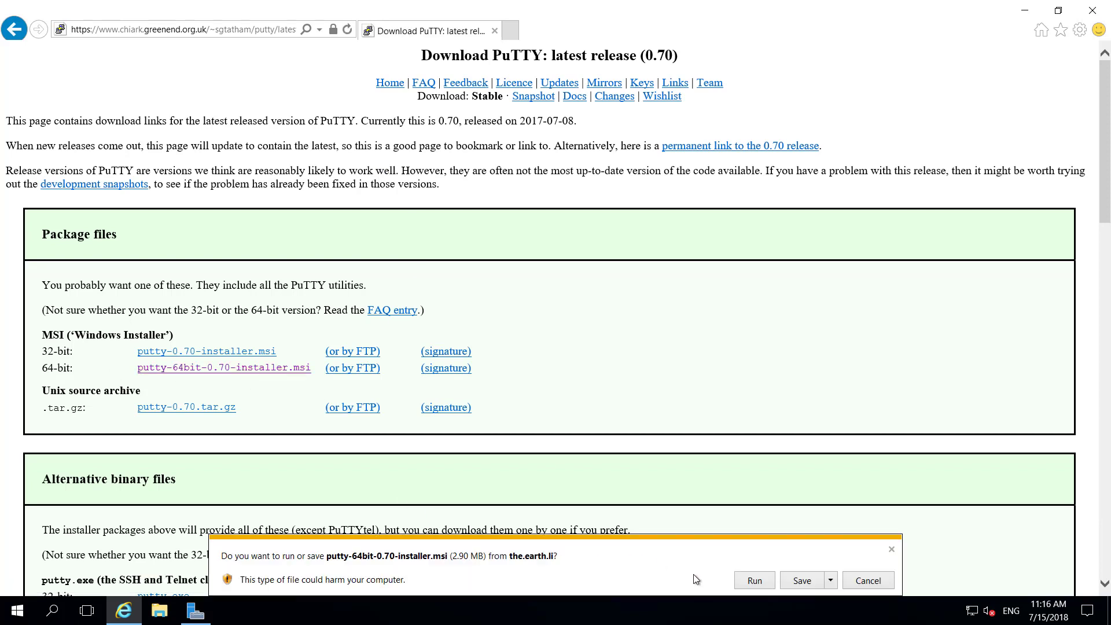
click(749, 583)
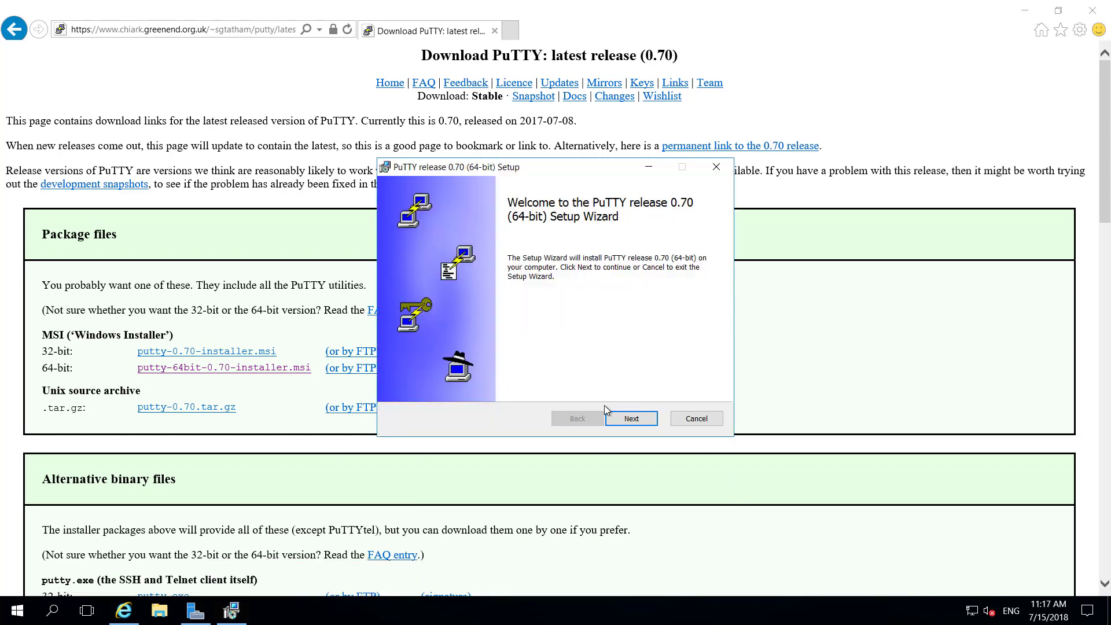
Step: Install PuTTY 0.70 in C:\Program Files\PuTTY\ with a desktop shortcut, skipping the README
click(619, 418)
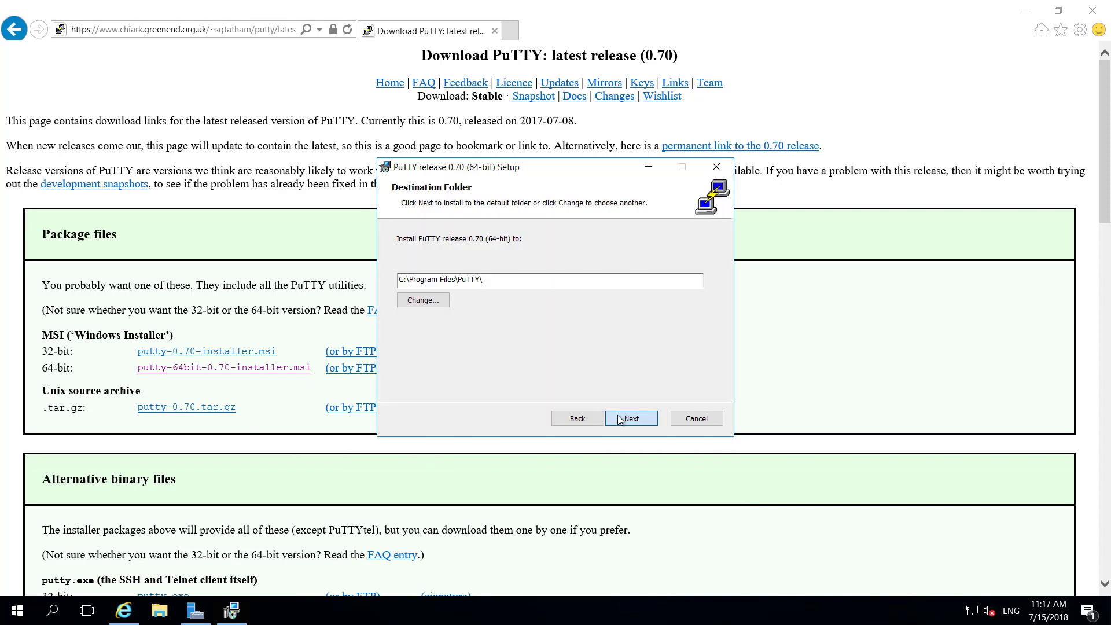
click(620, 418)
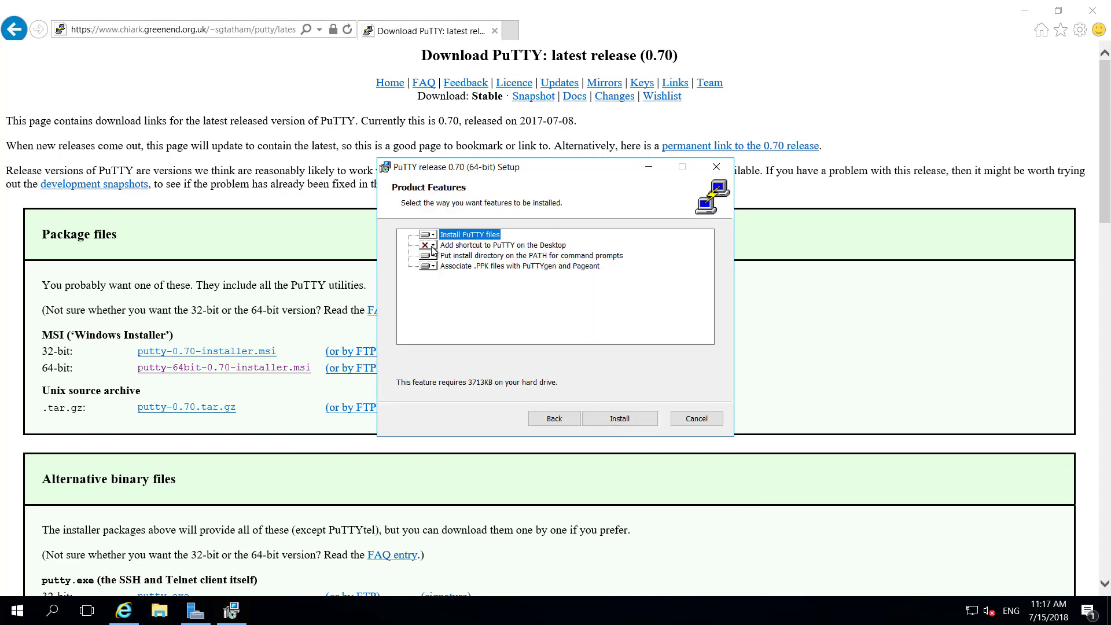
click(434, 248)
click(444, 259)
click(634, 420)
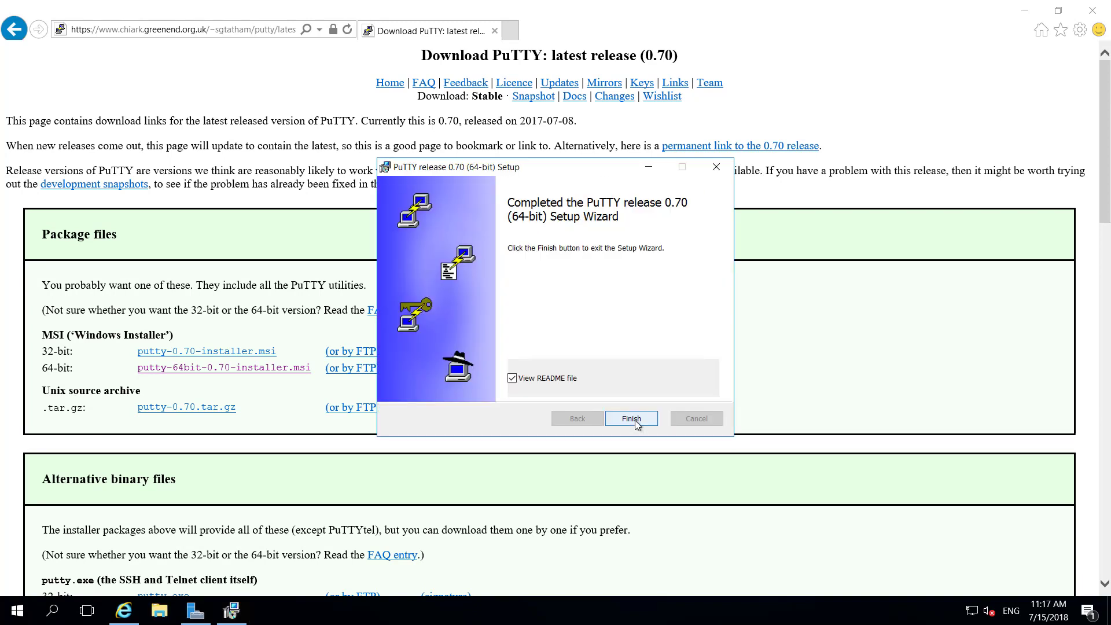
click(512, 378)
click(626, 419)
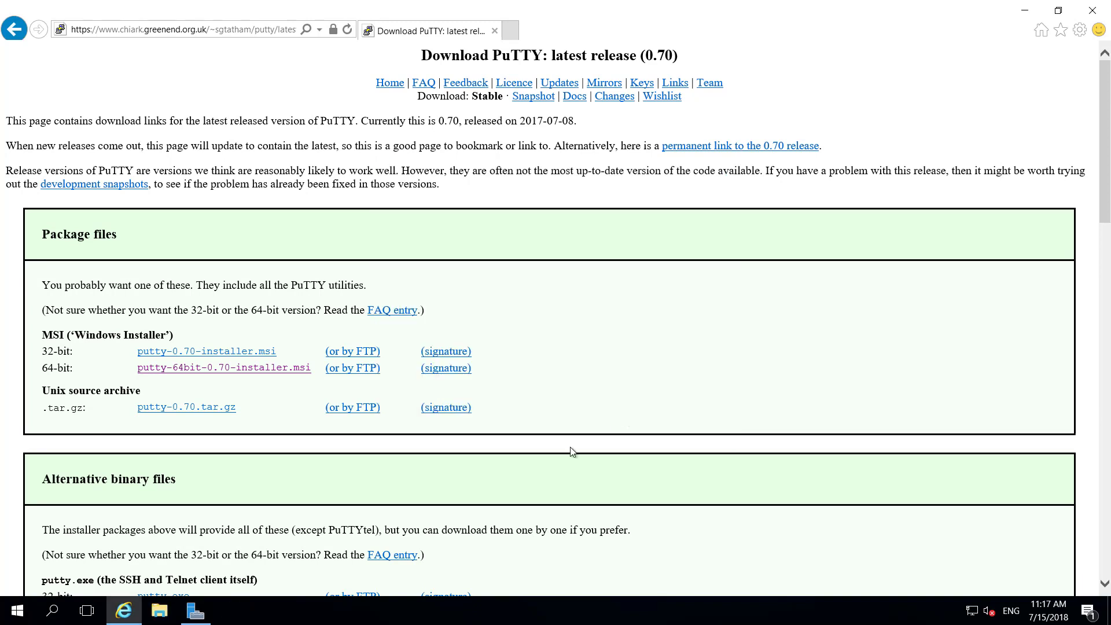
Step: Launch PuTTY (64-bit) from the Start menu, pin it to the taskbar, and close it
click(22, 611)
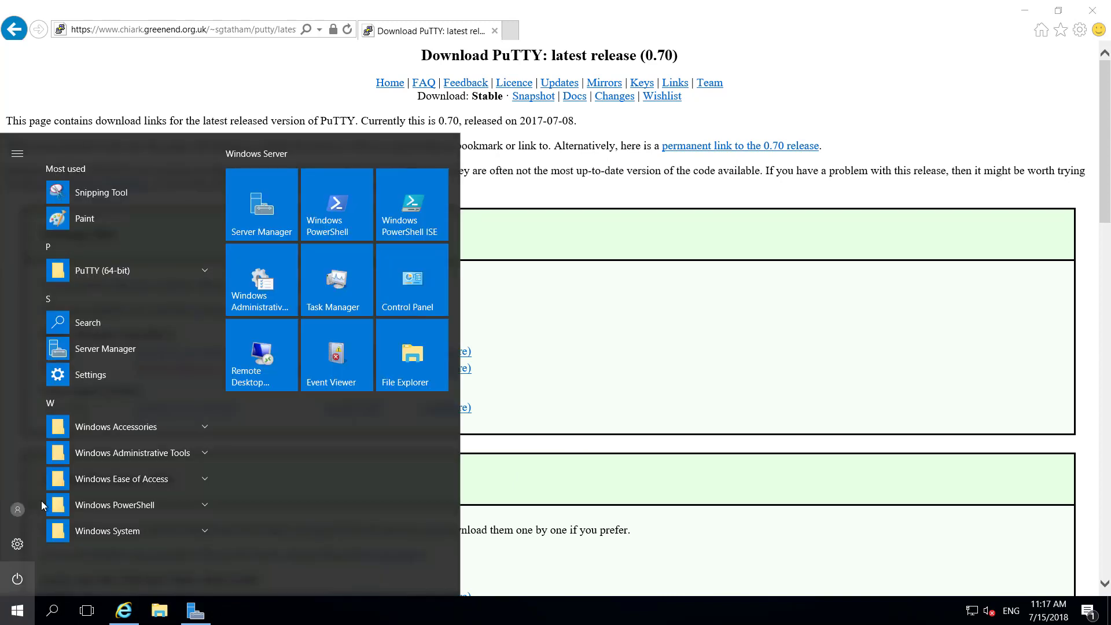
click(179, 273)
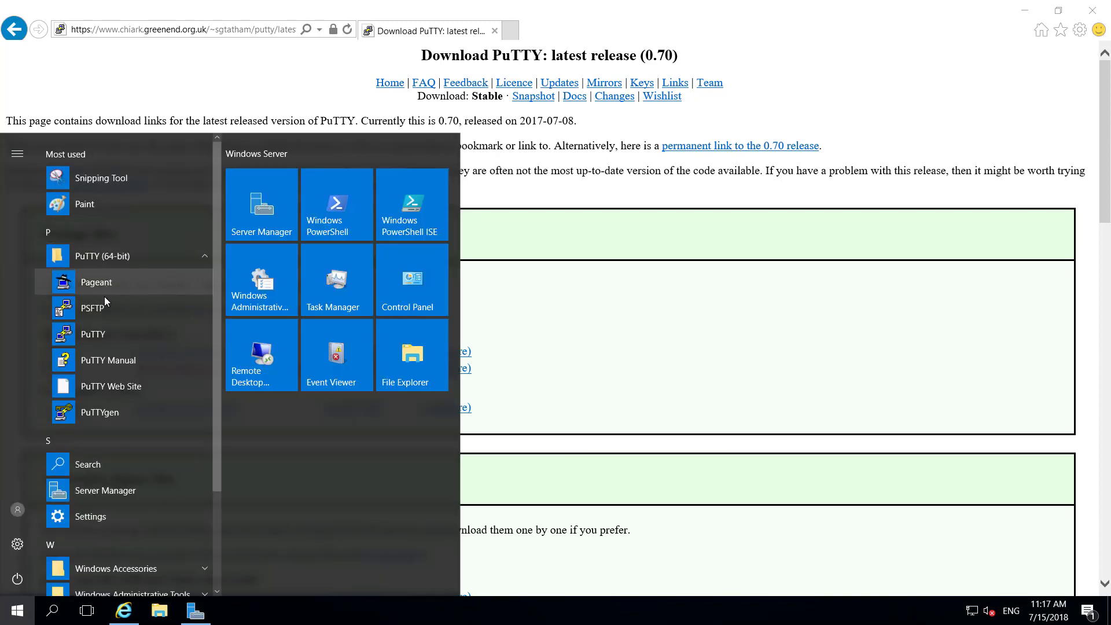
click(103, 333)
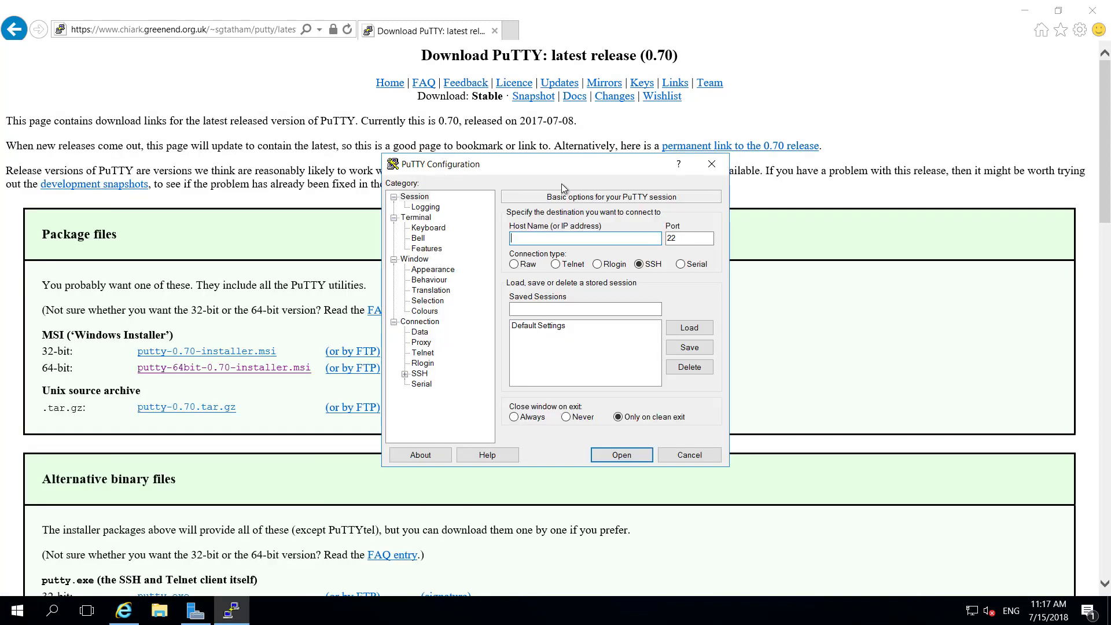
right_click(242, 611)
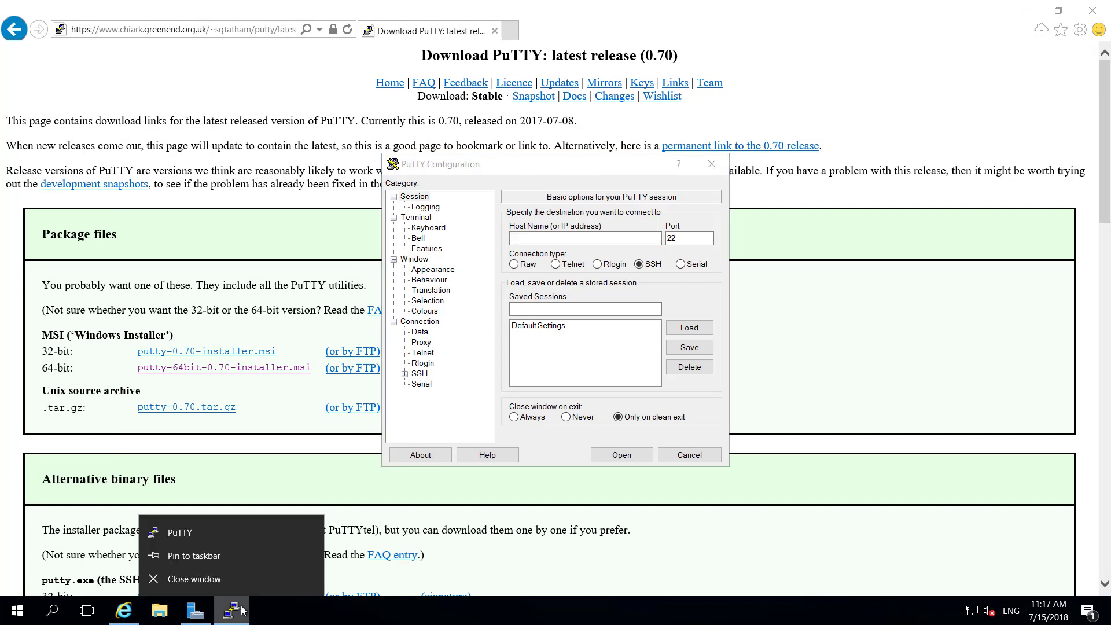
click(223, 553)
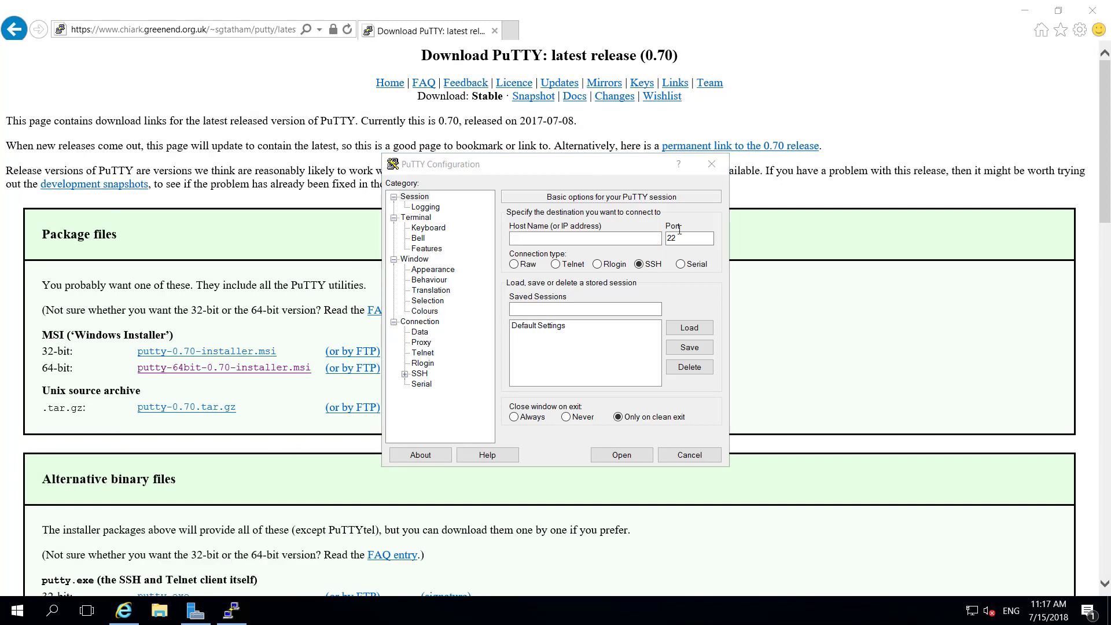
click(713, 164)
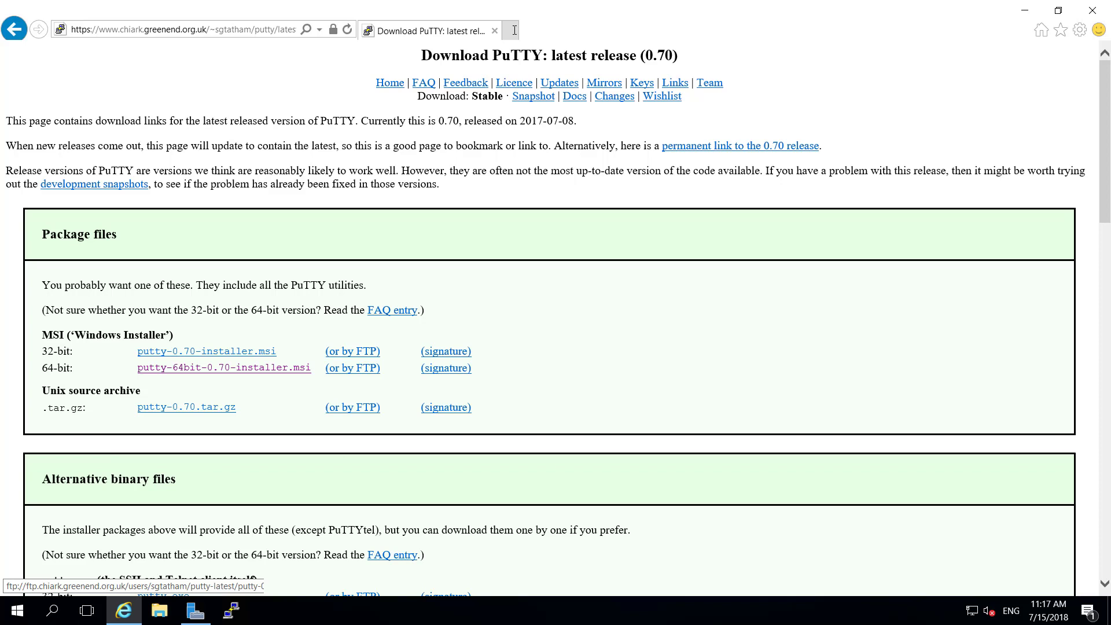
Step: Search 'download gns3' and go to the free download on the official gns3.com site
click(252, 30)
text(download gns)
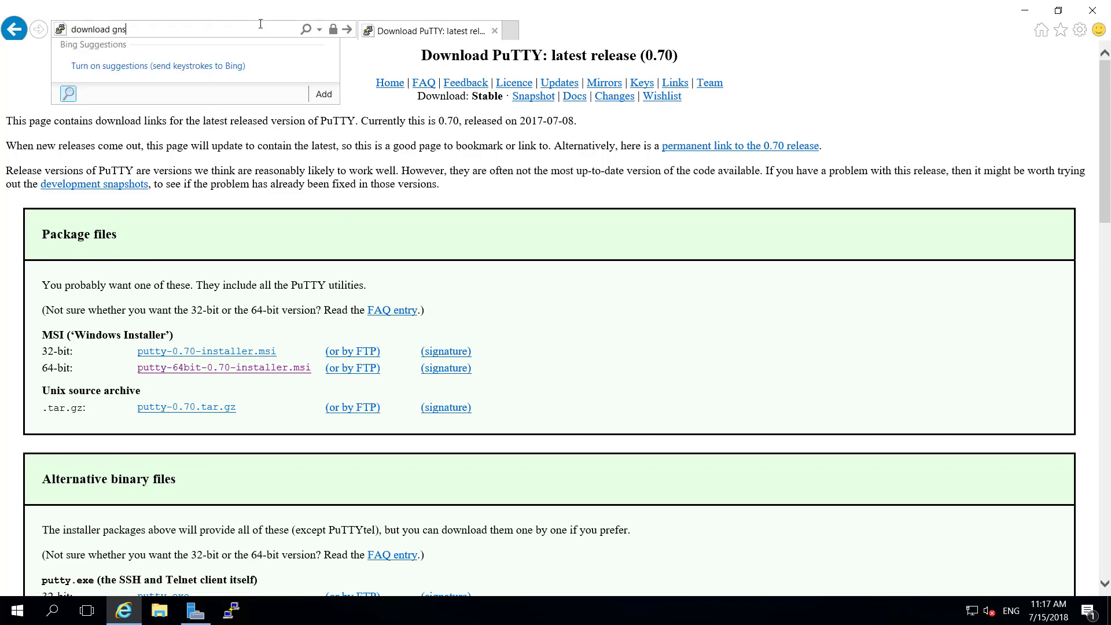
text(3)
key(Return)
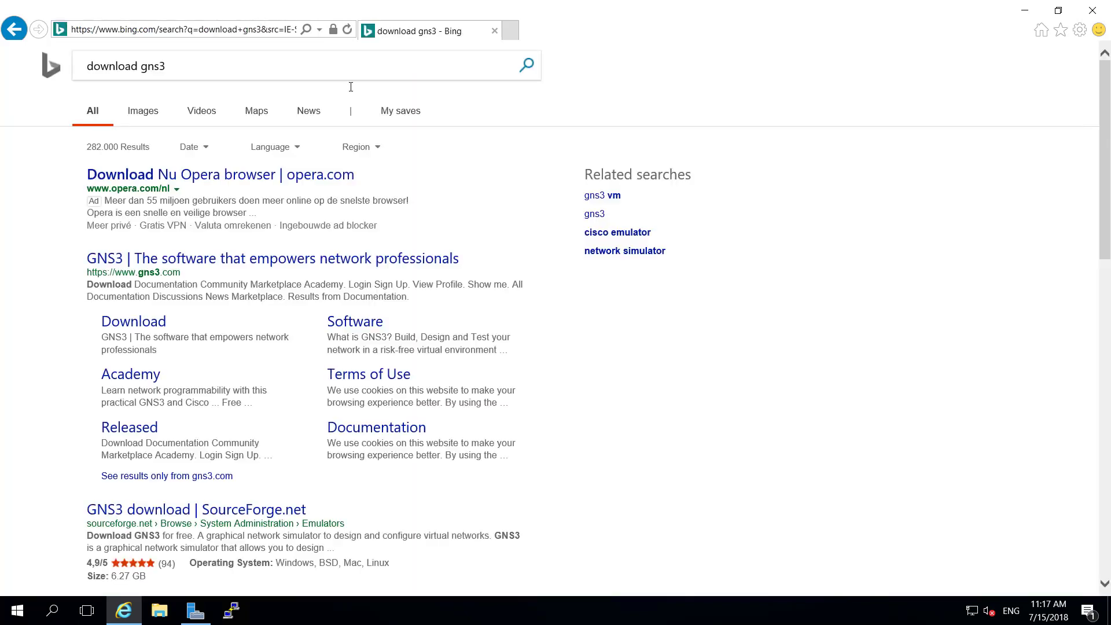
click(220, 266)
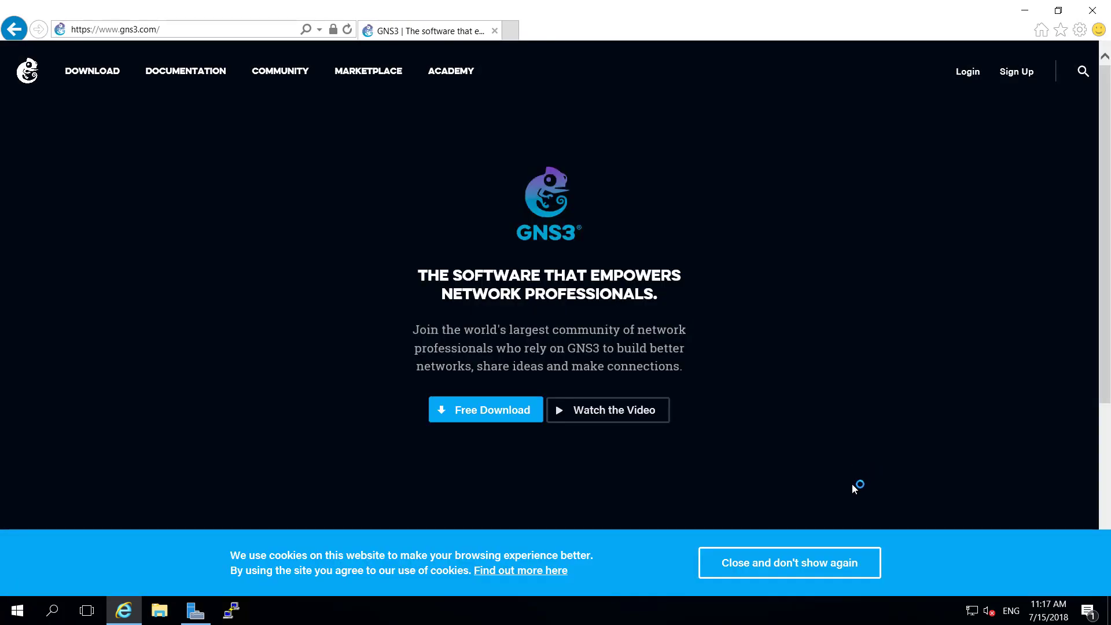
click(470, 416)
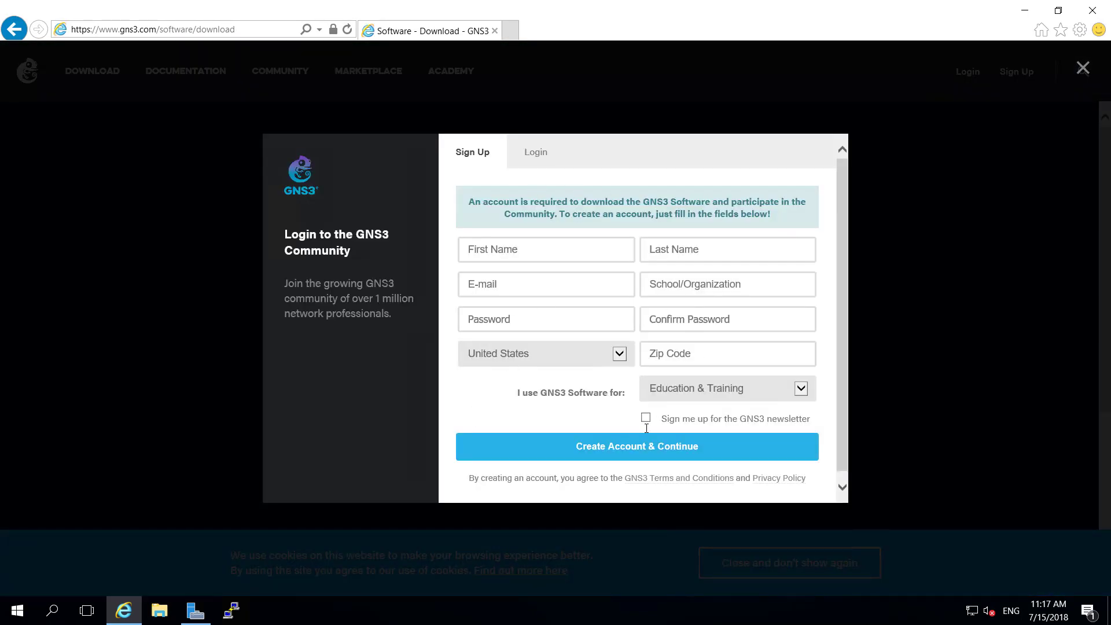
Step: Log in with the GNS3 account e-mail and password, then download the Windows installer
click(546, 157)
click(538, 250)
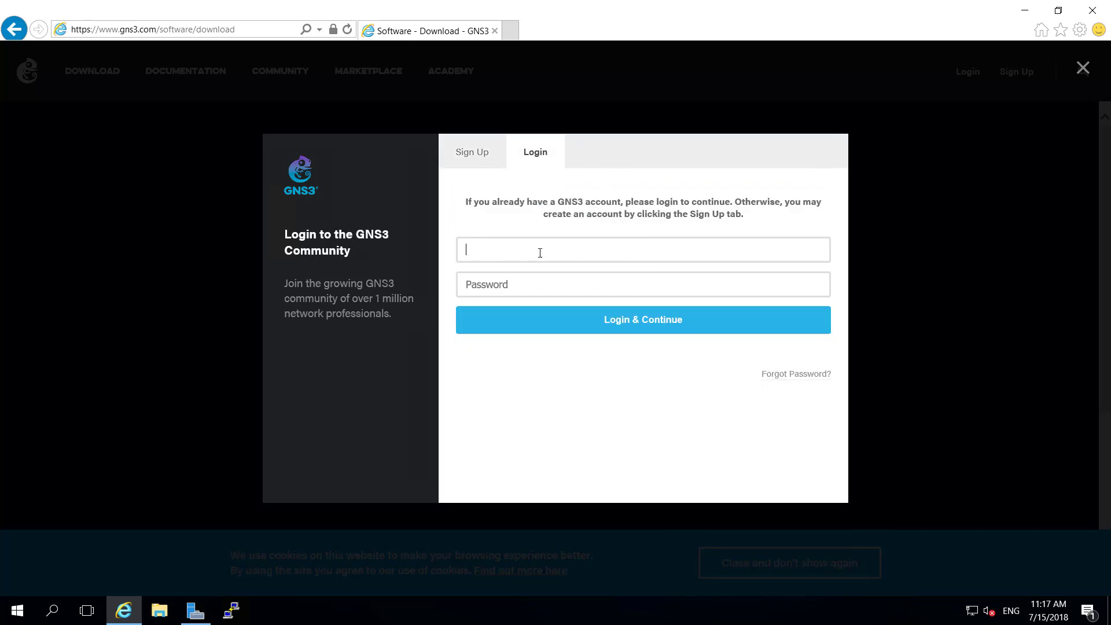
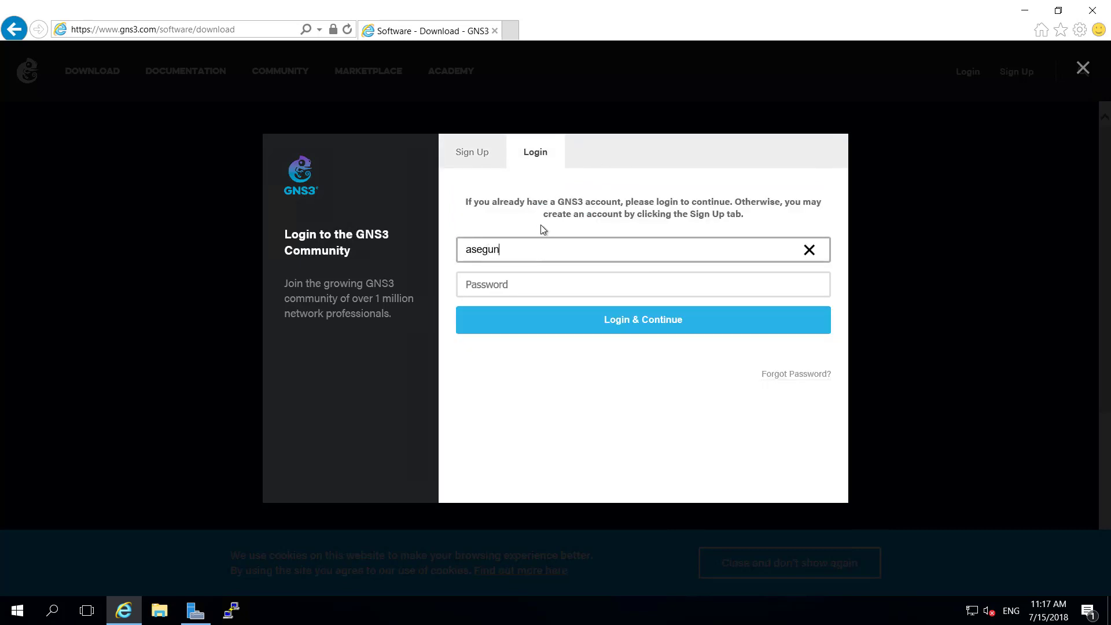
key(Tab)
text(••••••)
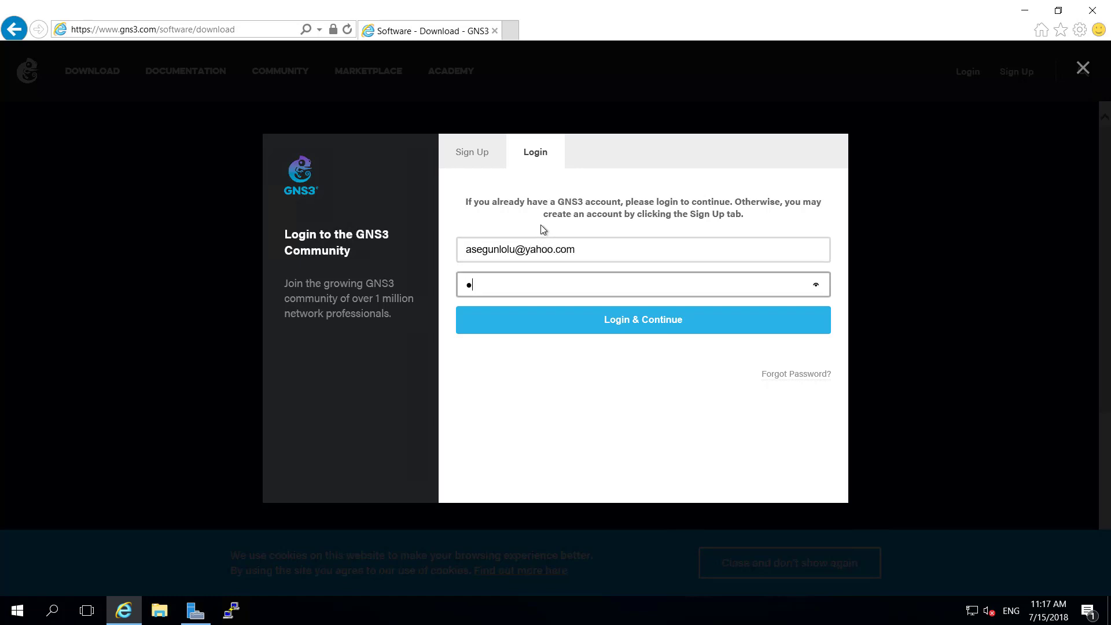
key(Return)
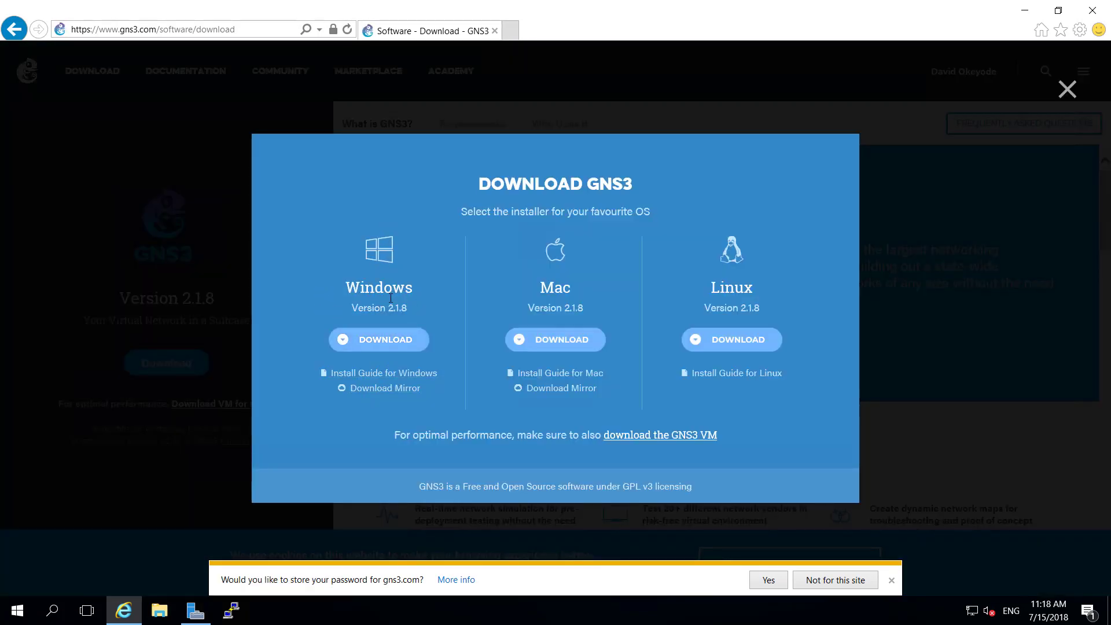
click(385, 342)
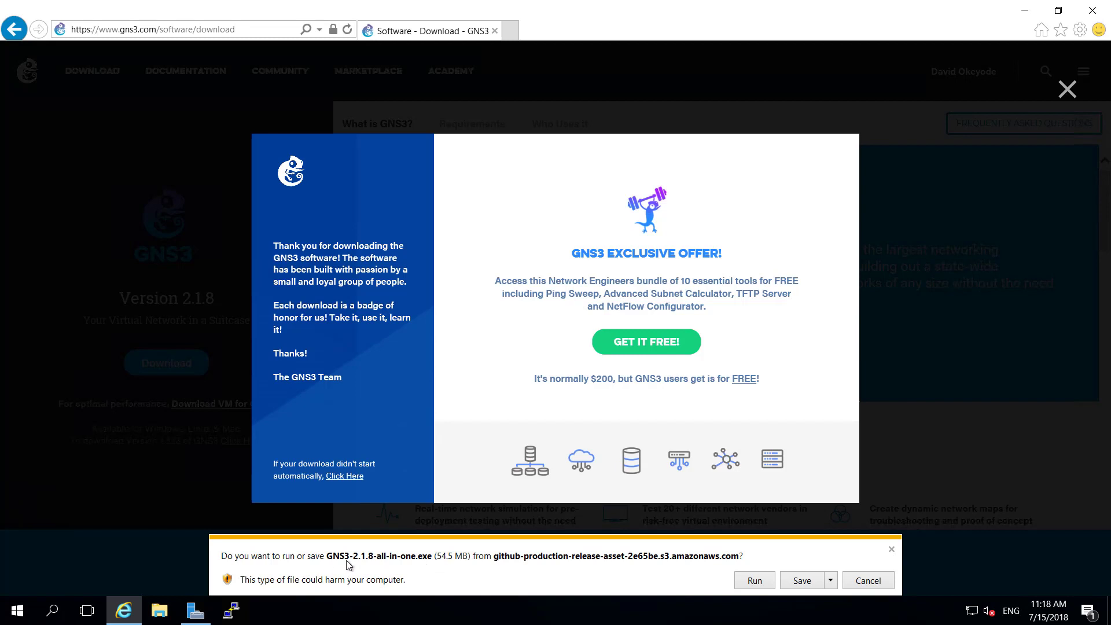
Step: Save GNS3-2.1.8-all-in-one.exe, decline saving the gns3.com password, and run the download
click(807, 582)
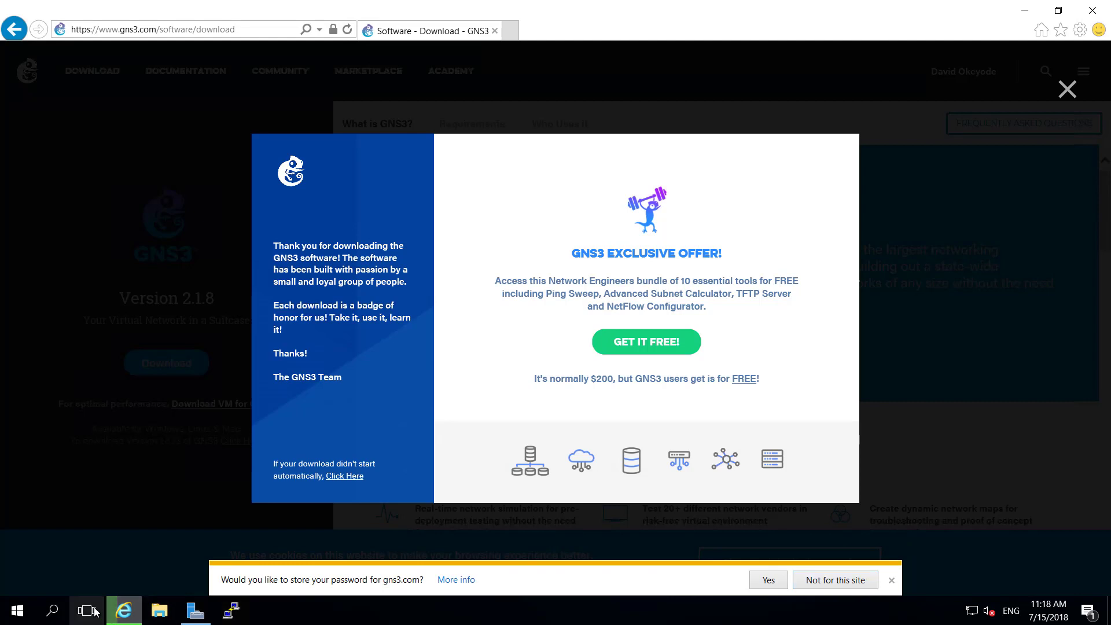
mouse_move(125, 617)
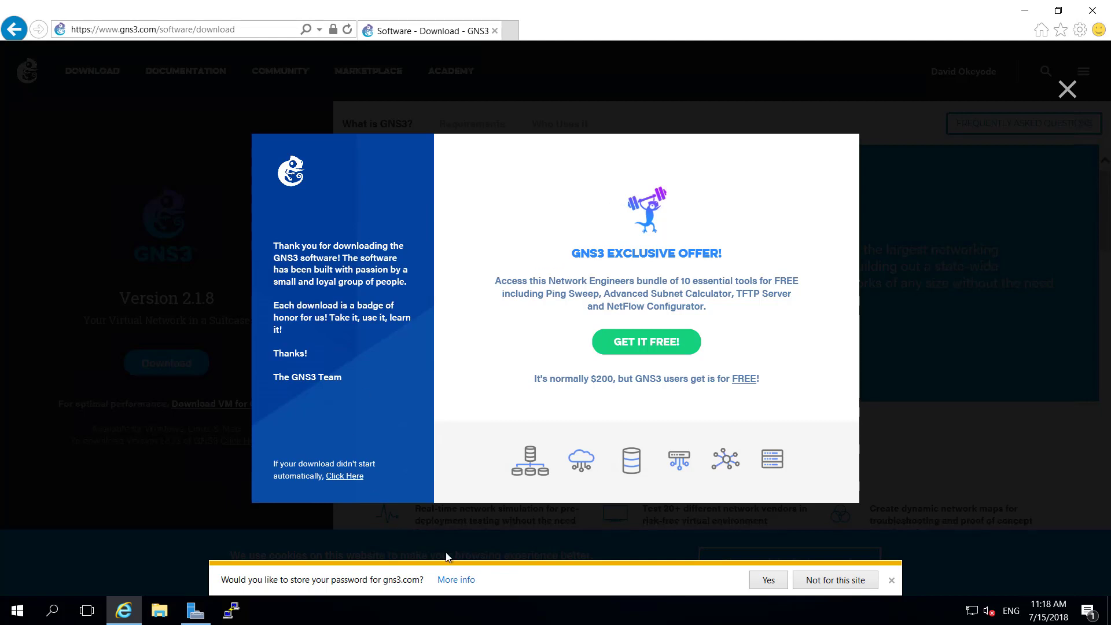
click(842, 580)
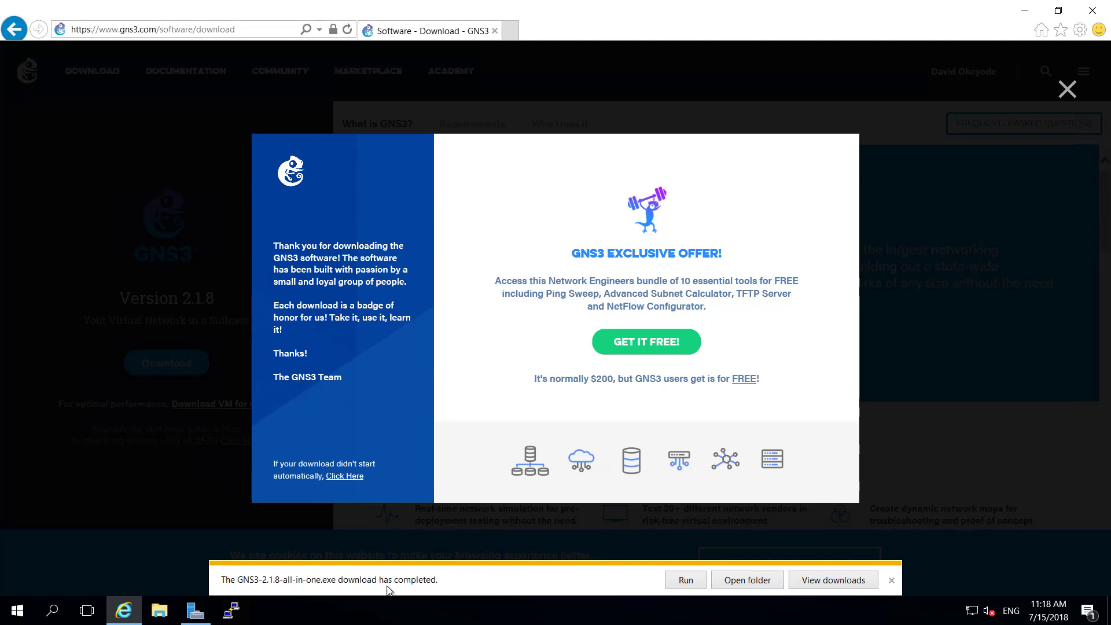
click(694, 582)
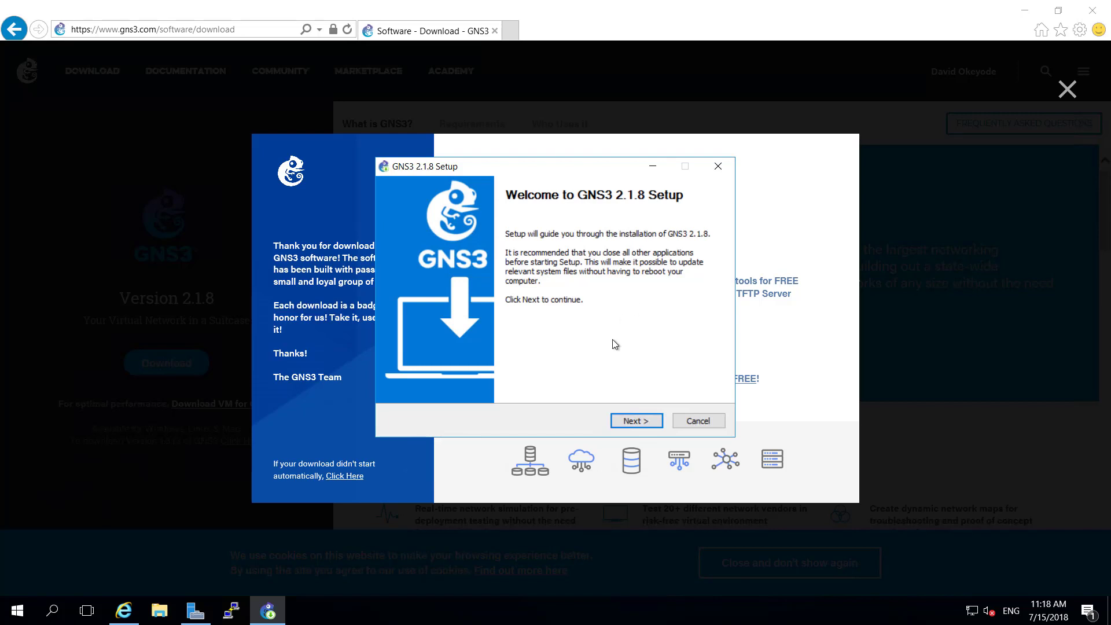
Step: Accept the GNS3 2.1.8 GNU GPL licence and keep the default Start menu folder
drag(566, 168, 554, 148)
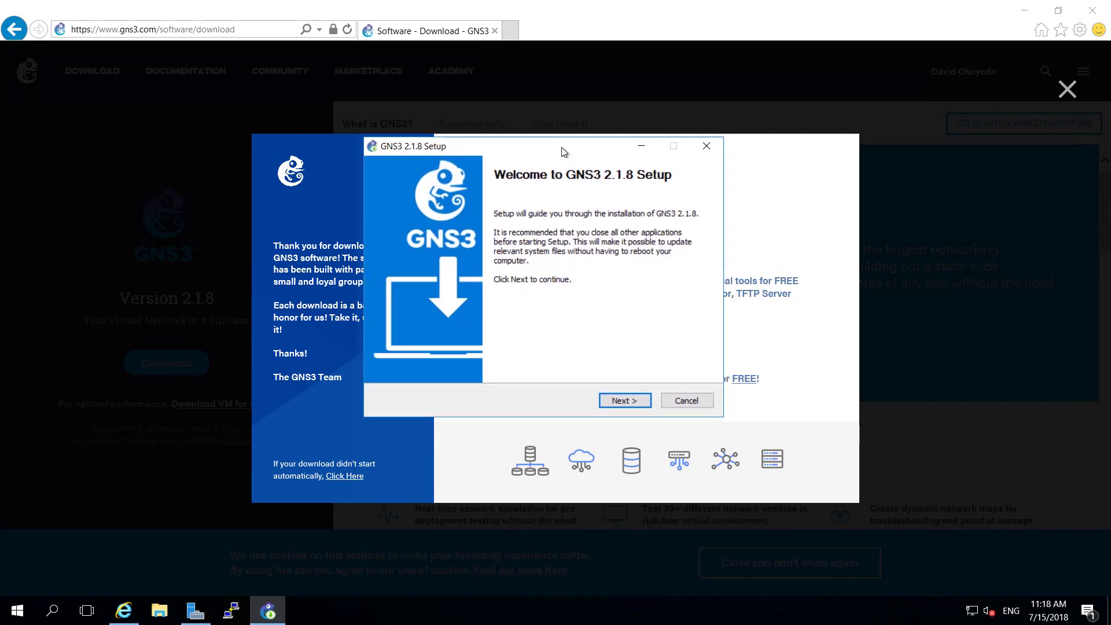
click(617, 400)
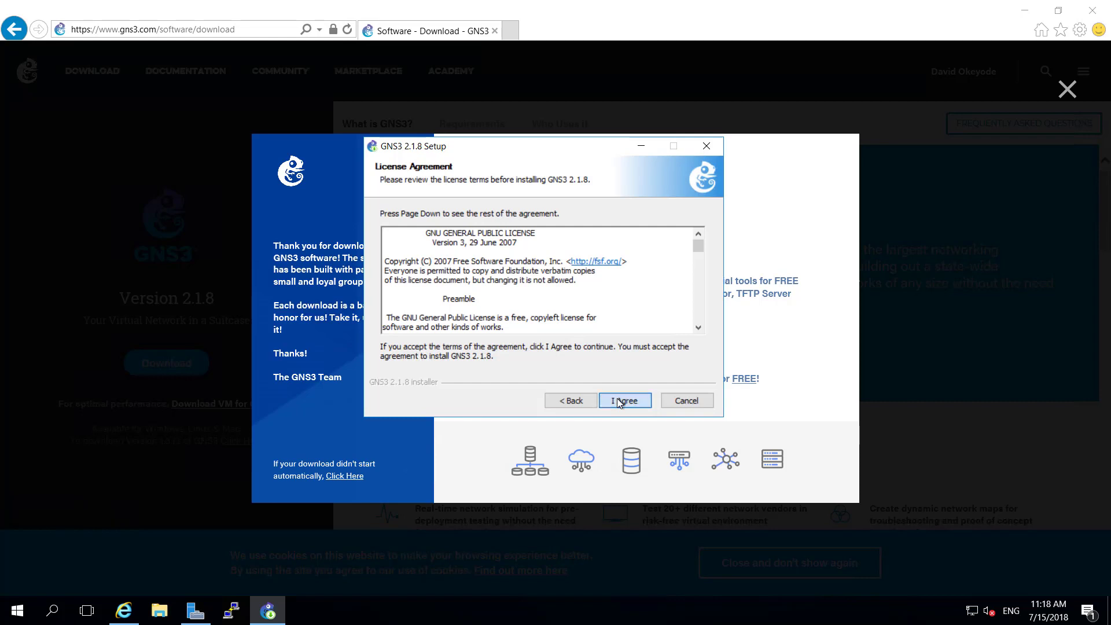
click(617, 399)
click(619, 401)
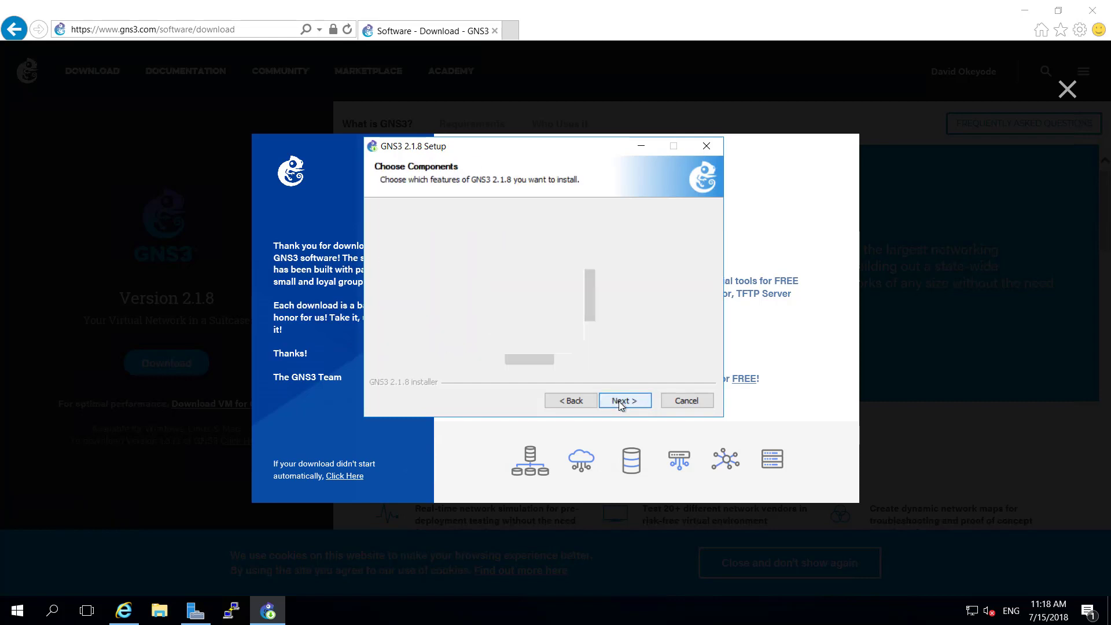
Step: Exclude SolarWinds Response from the components and install into the default folder
drag(595, 283, 596, 320)
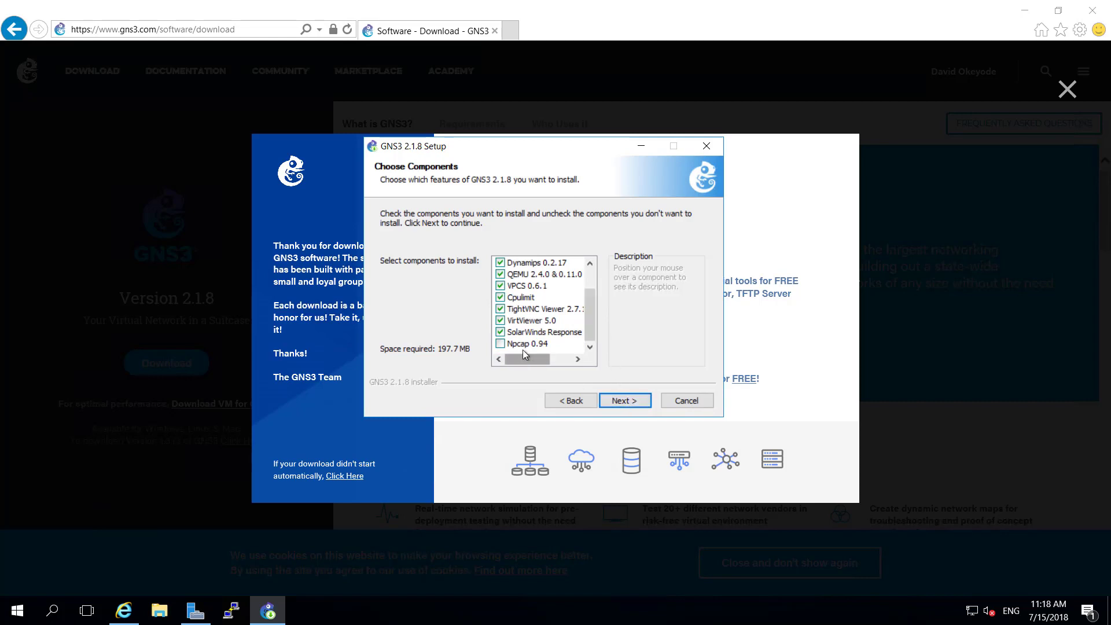
click(501, 333)
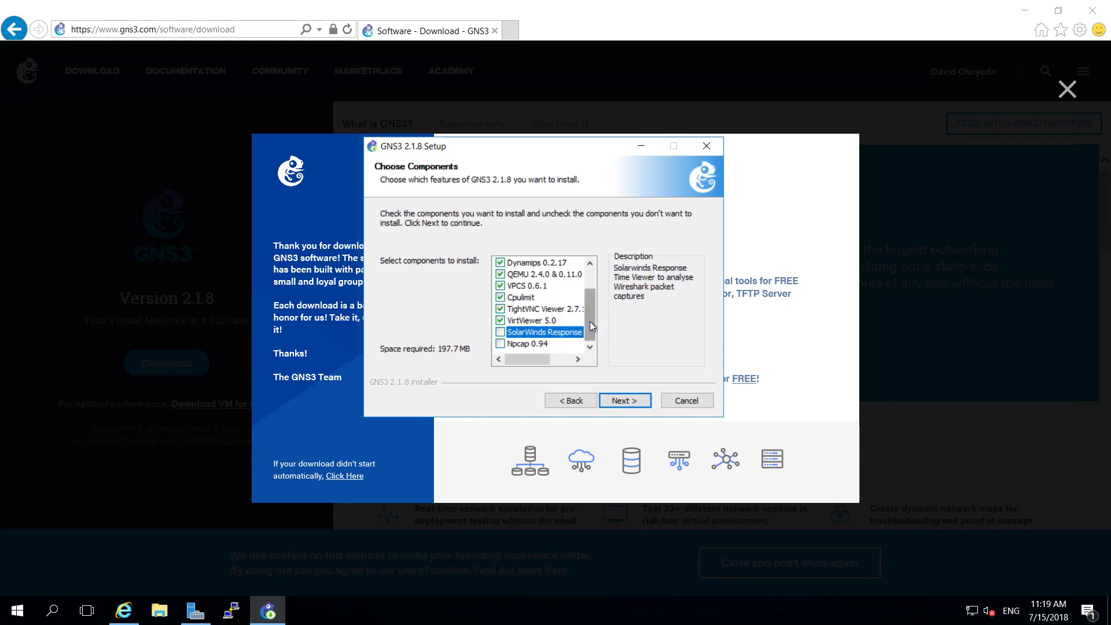
drag(589, 321, 590, 298)
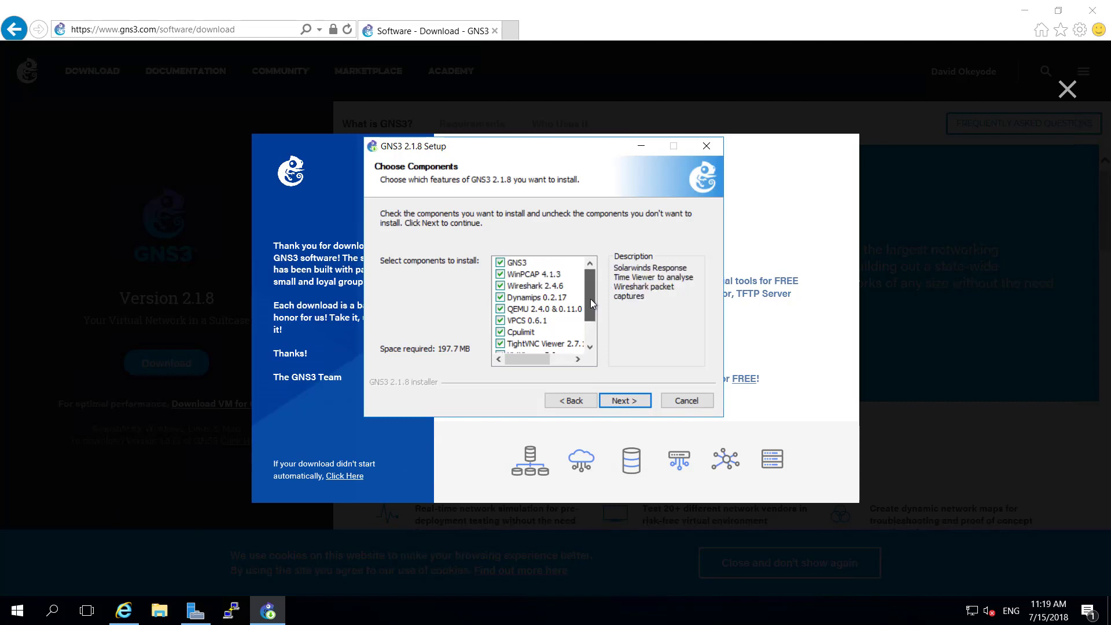
click(620, 398)
click(622, 399)
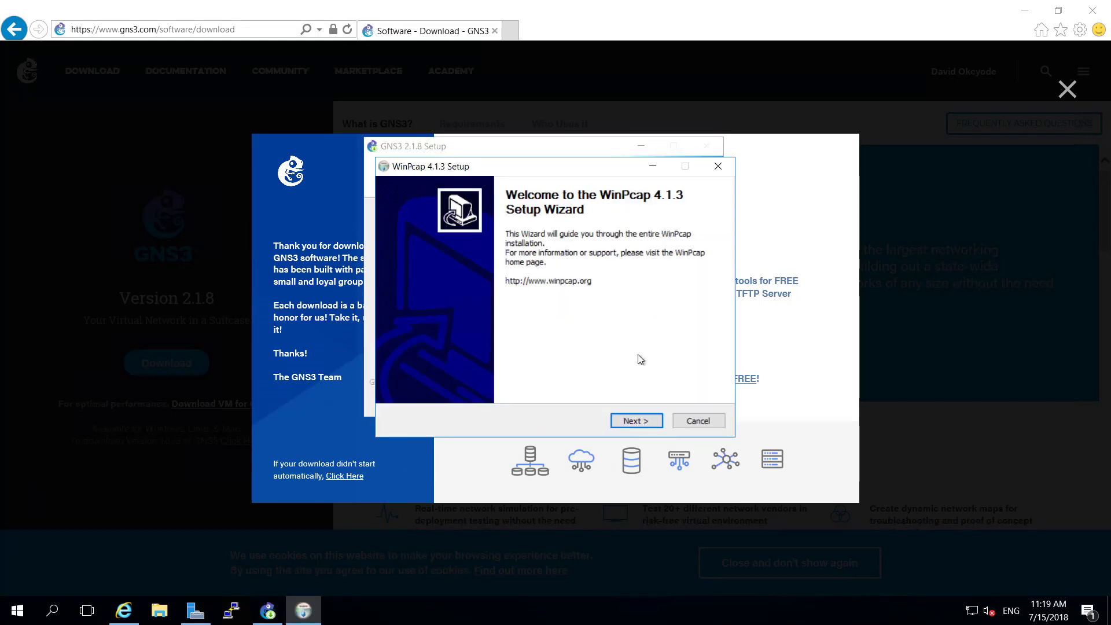
Step: Install WinPcap 4.1.3 with its driver starting at boot, then finish the wizard
click(636, 420)
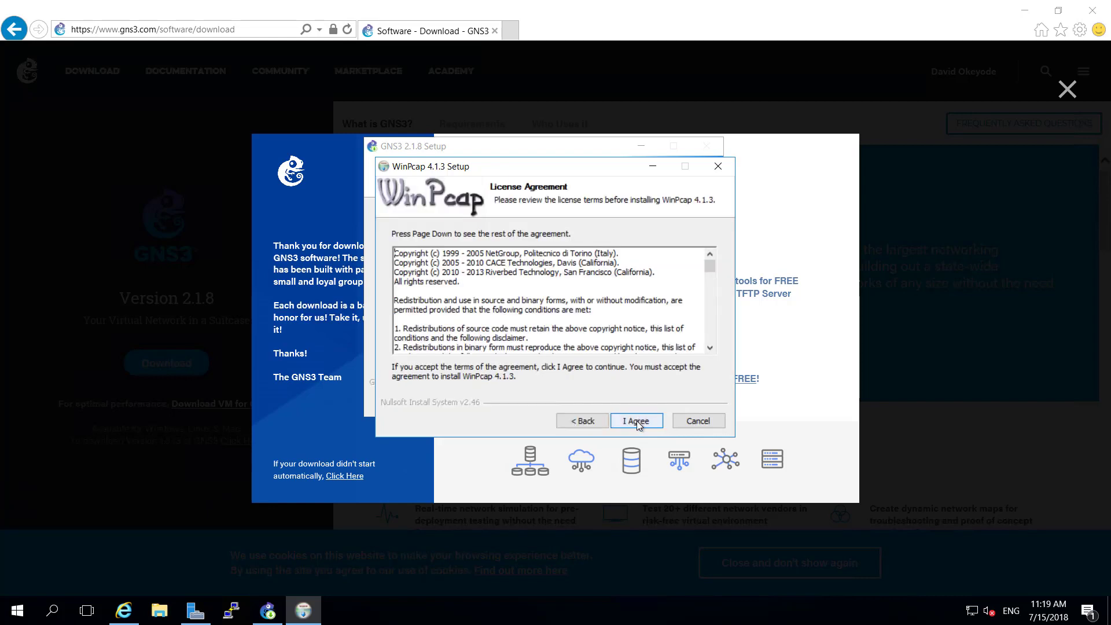
click(637, 421)
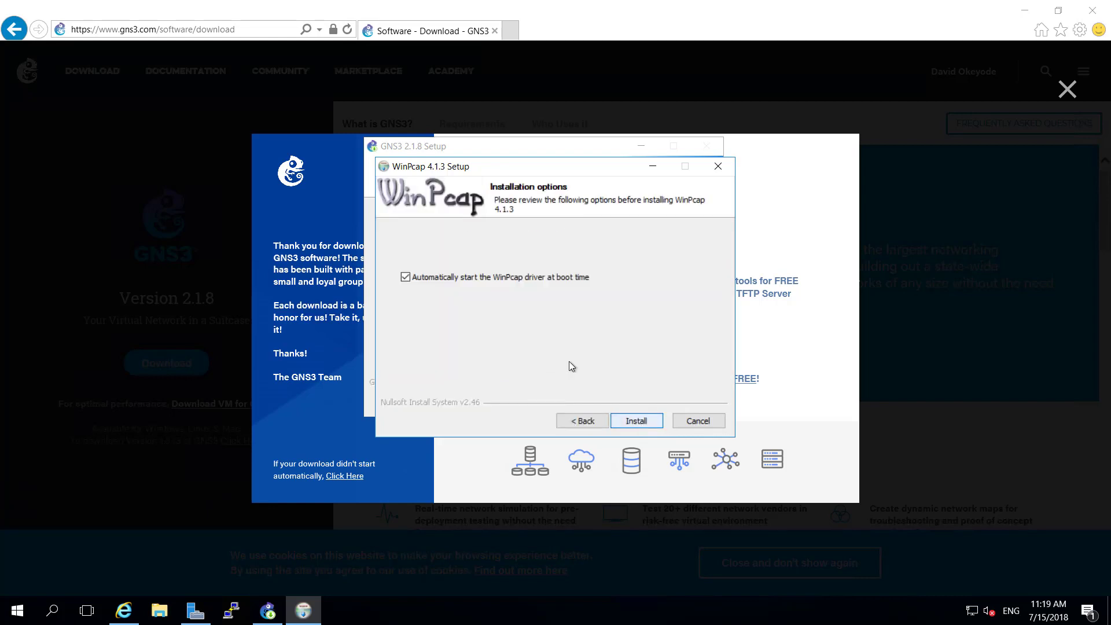
click(635, 419)
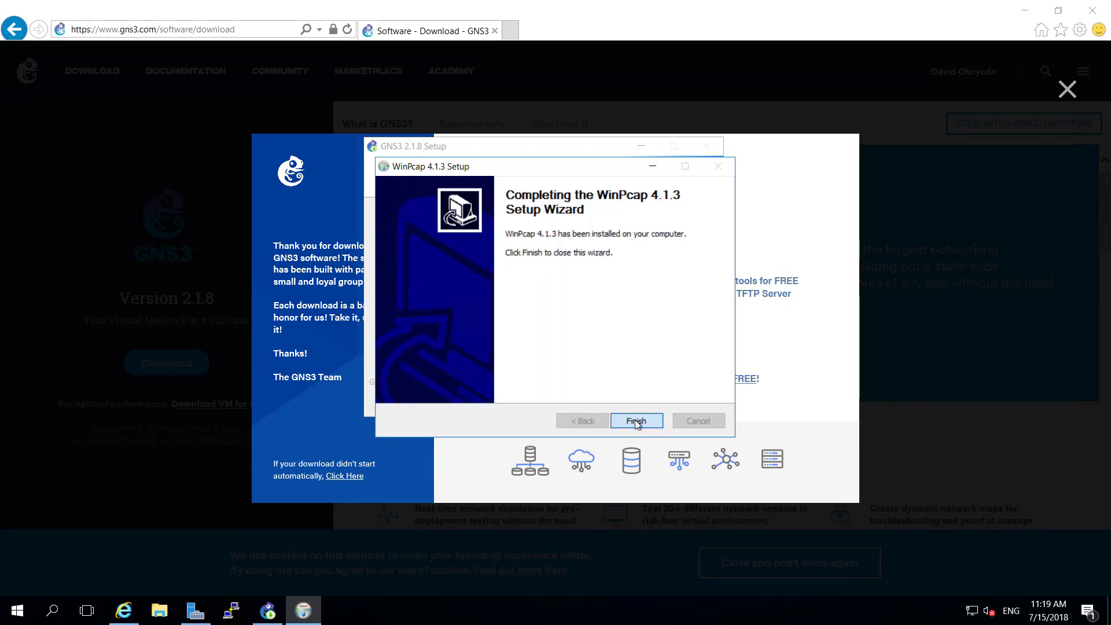
click(635, 421)
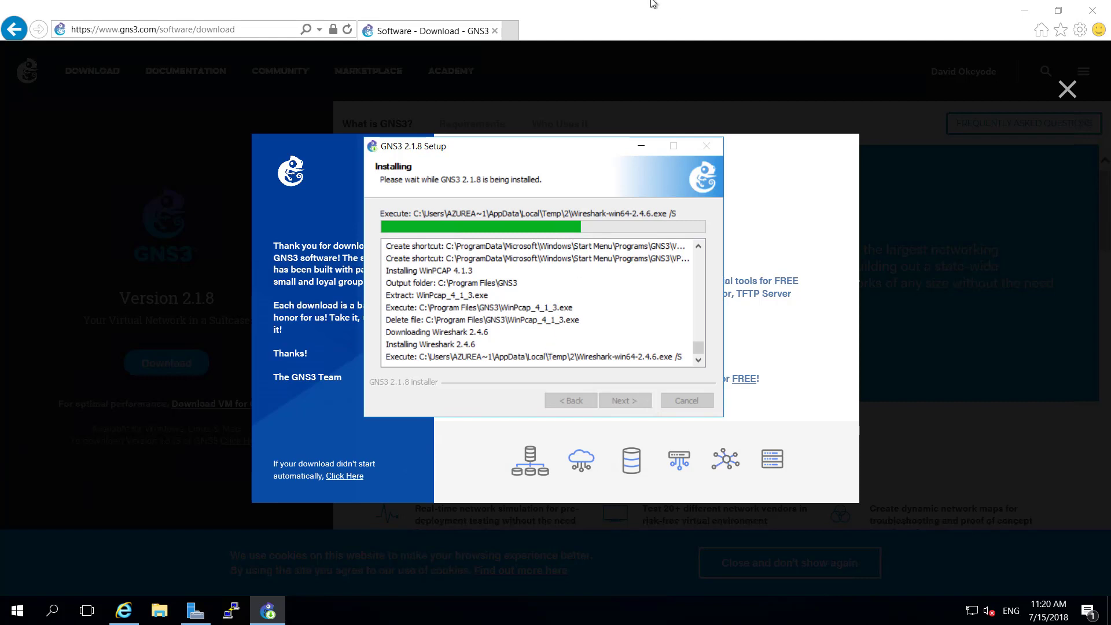
mouse_move(653, 4)
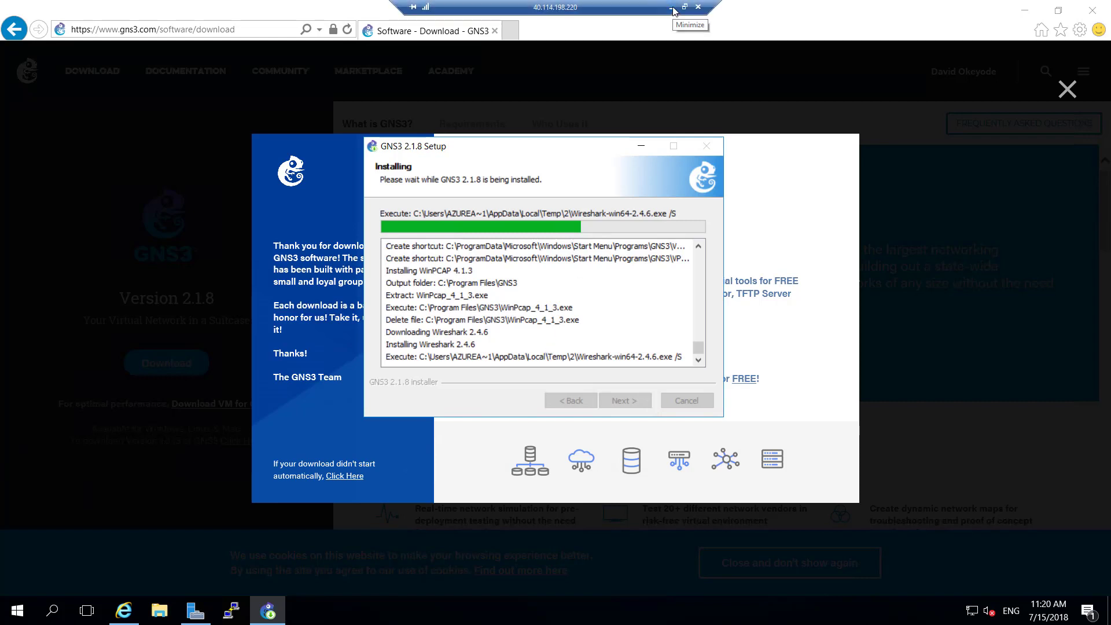
Step: Review the Paint architecture diagram on the local desktop, then return to the gns3-client session
click(673, 8)
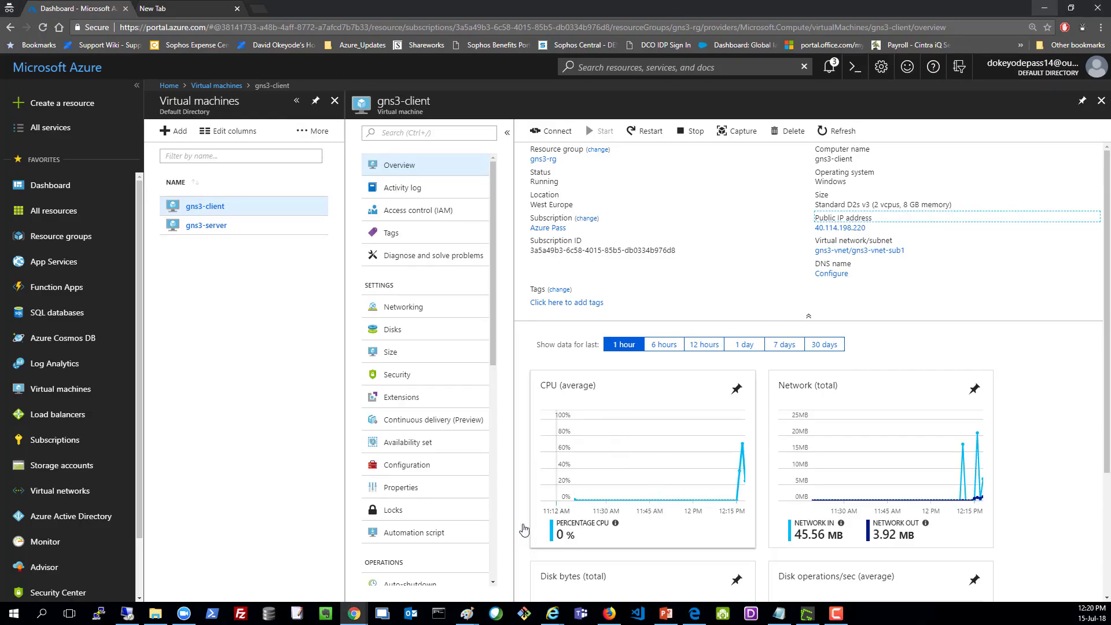
mouse_move(472, 623)
click(471, 564)
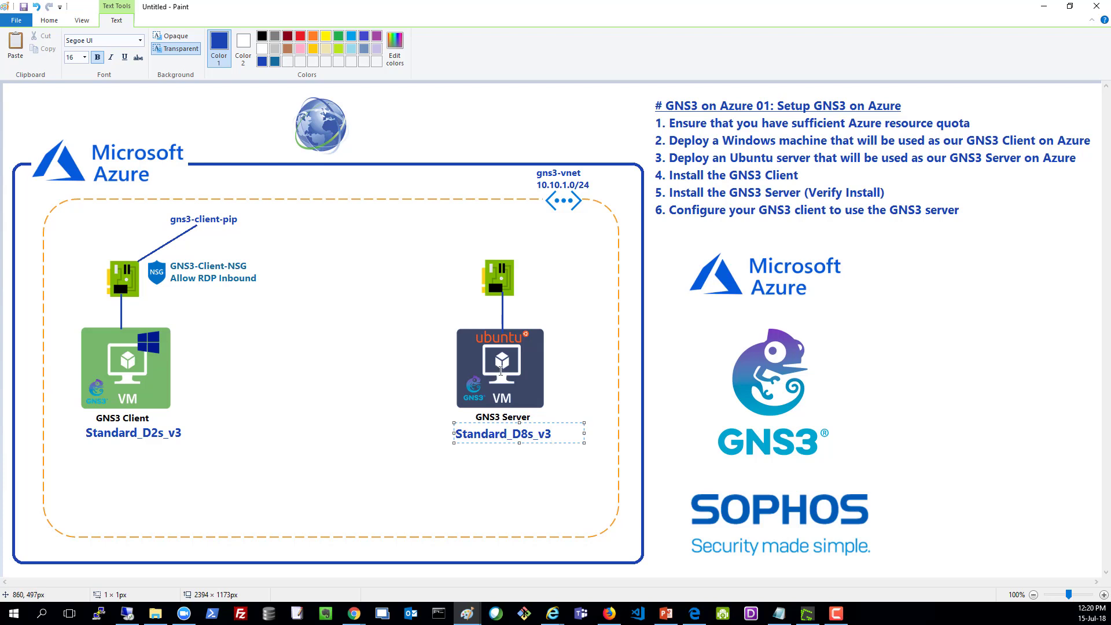
click(127, 614)
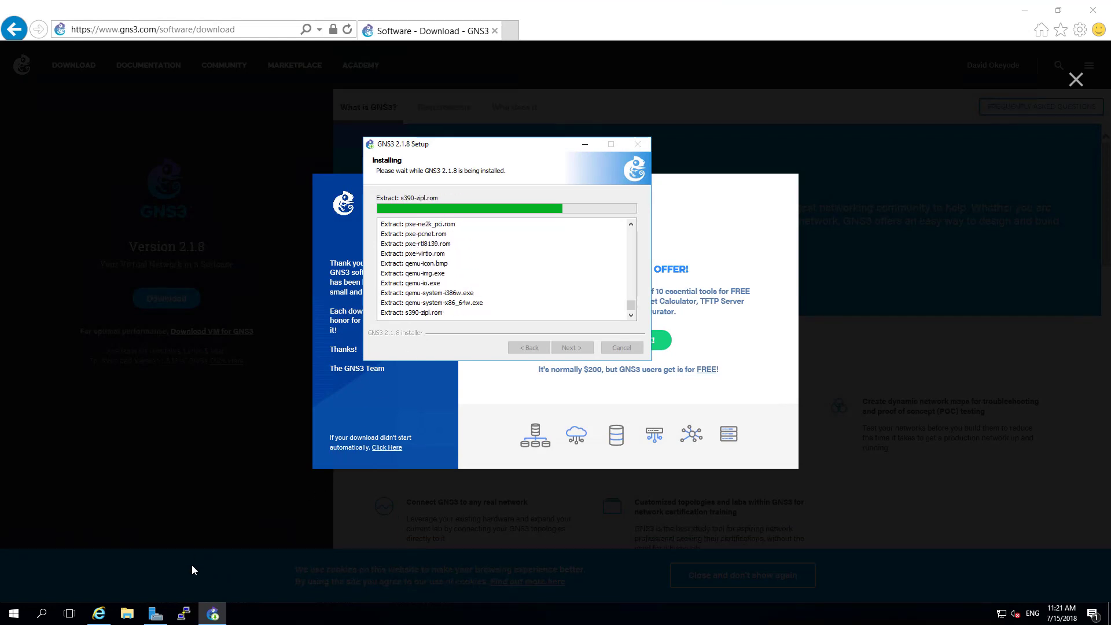
Step: Open PuTTY on gns3-client, then bring the local Azure portal browser forward
click(183, 614)
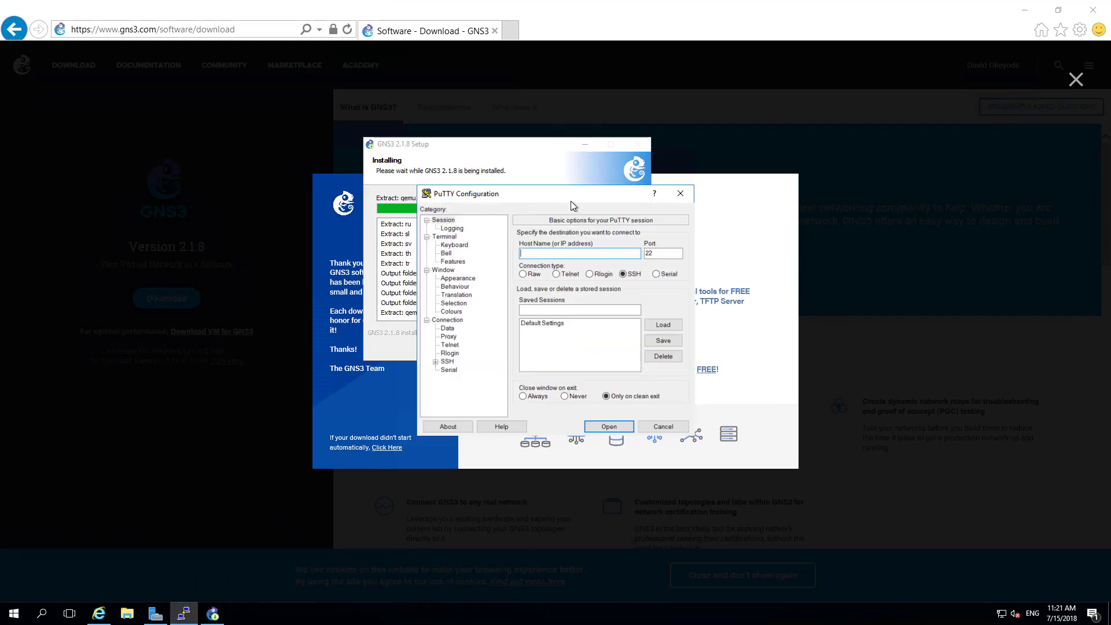
drag(565, 199, 465, 172)
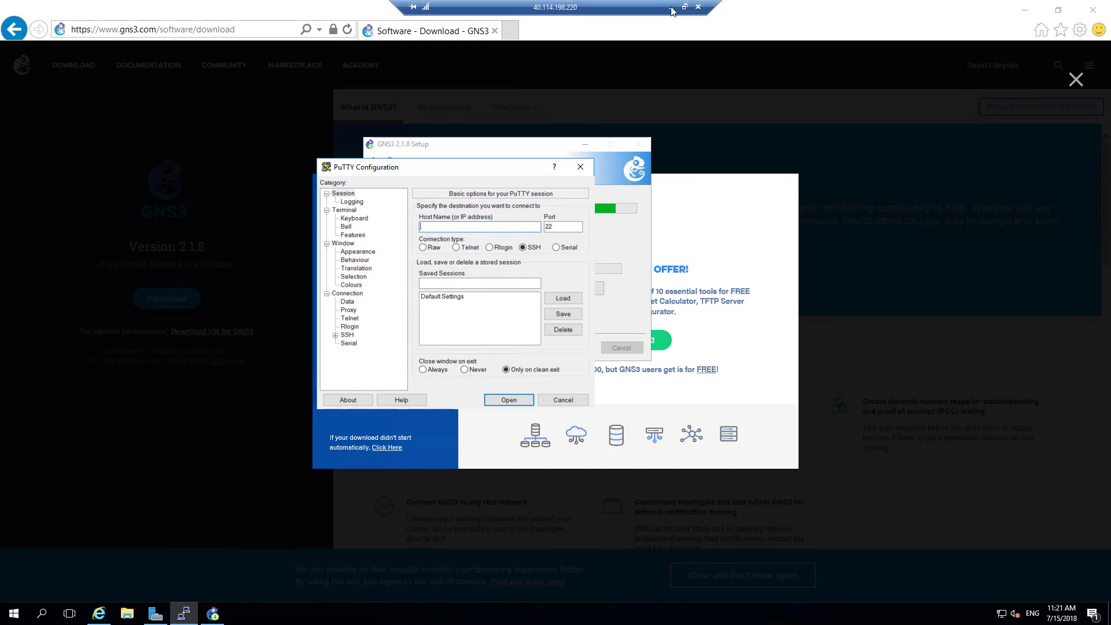
click(672, 7)
mouse_move(355, 613)
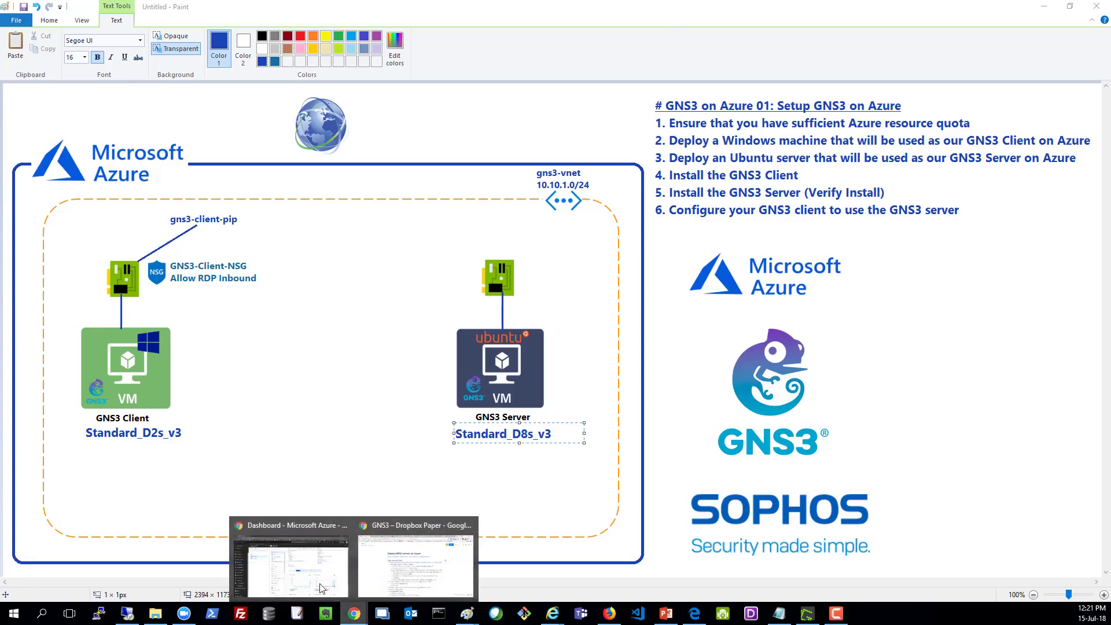
click(299, 514)
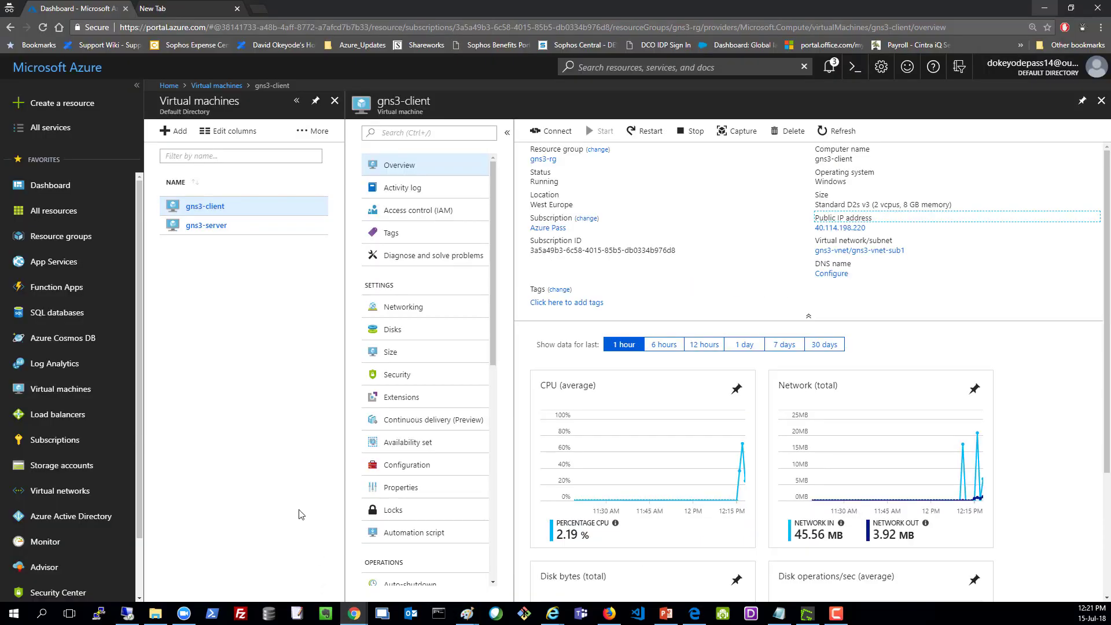
Step: Copy gns3-server's private IP 10.10.1.5 from its networking details
click(216, 230)
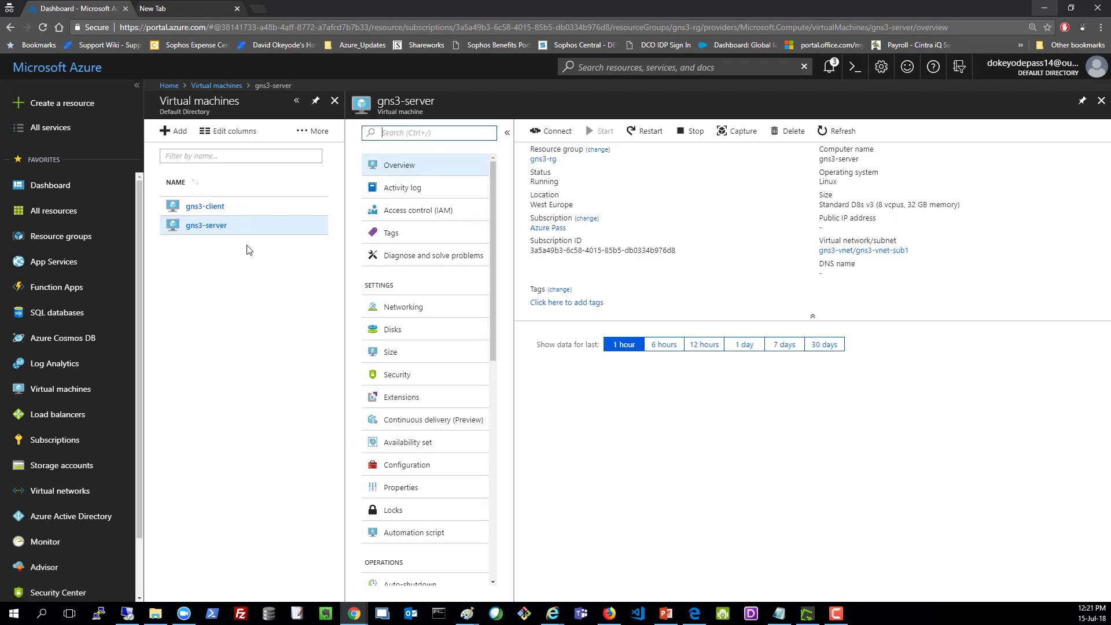
click(423, 311)
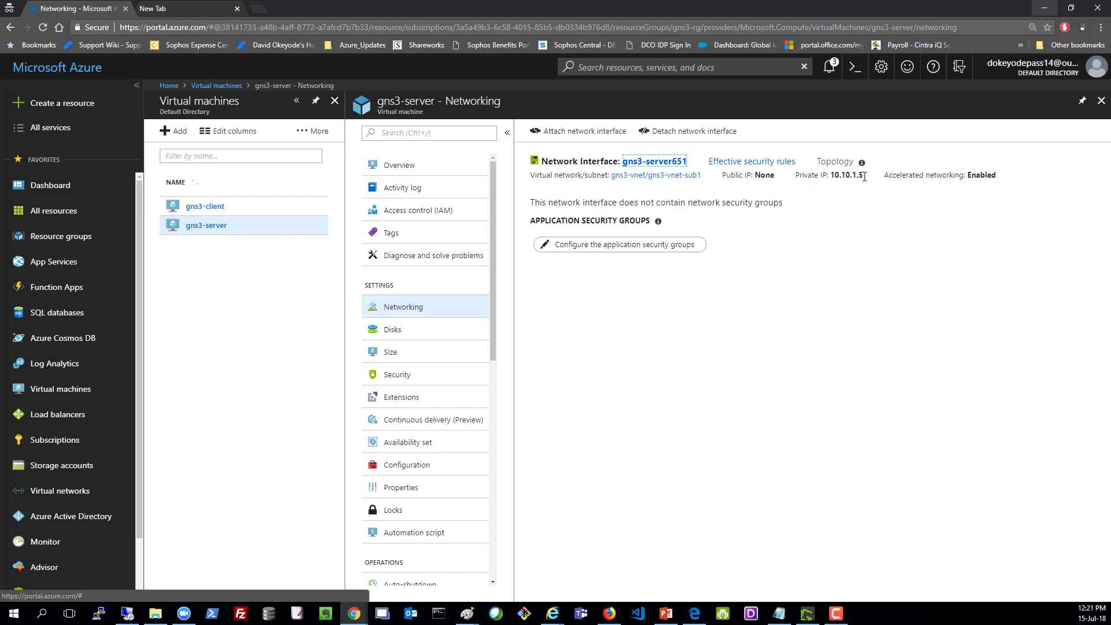
drag(868, 176, 827, 176)
key(ctrl+c)
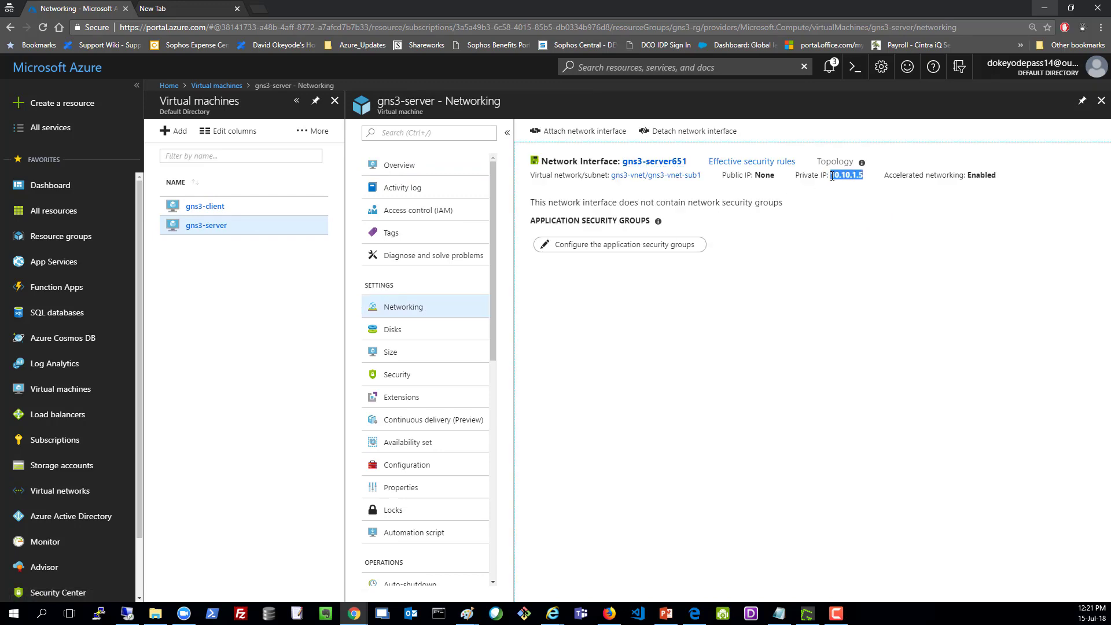
right_click(832, 176)
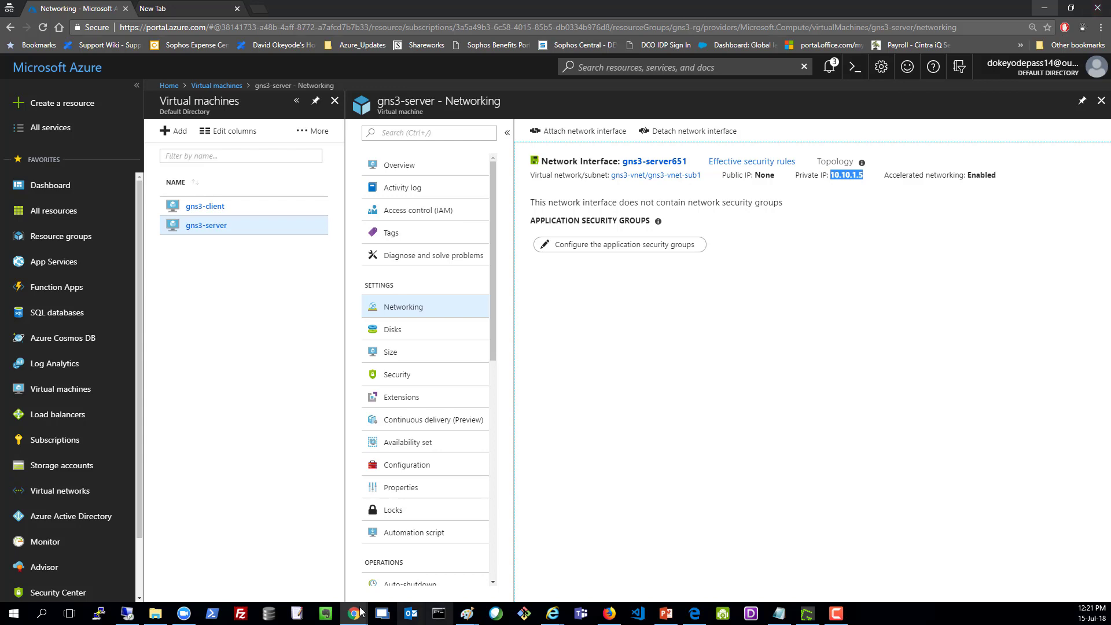
click(130, 614)
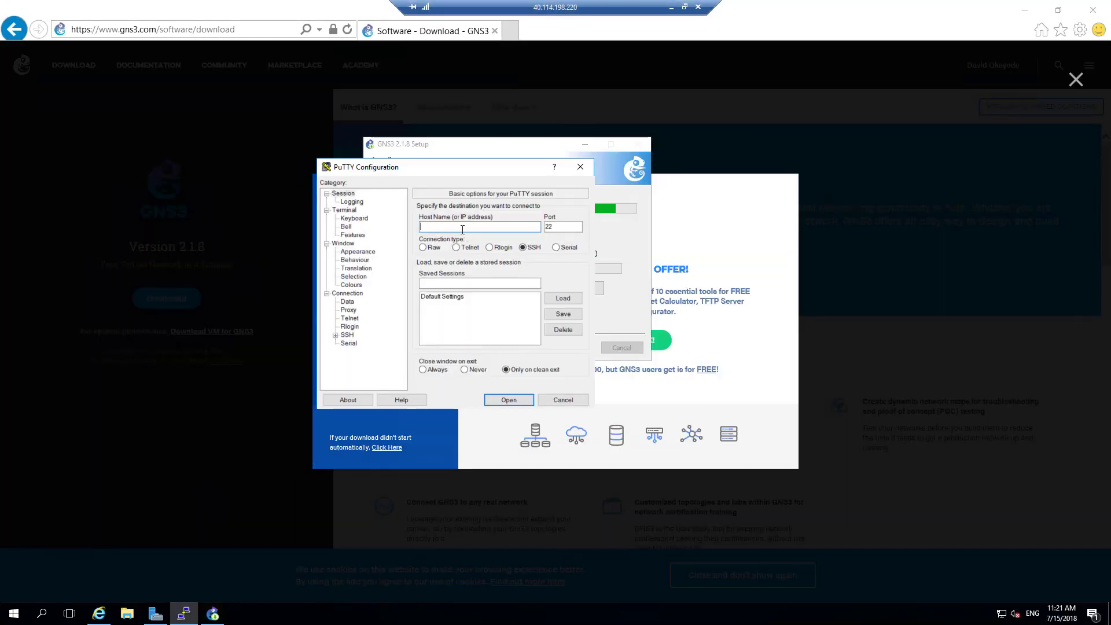
Step: Paste 10.10.1.5 as the PuTTY host, set the font to bold 16-point Courier New, and connect
right_click(462, 226)
click(484, 269)
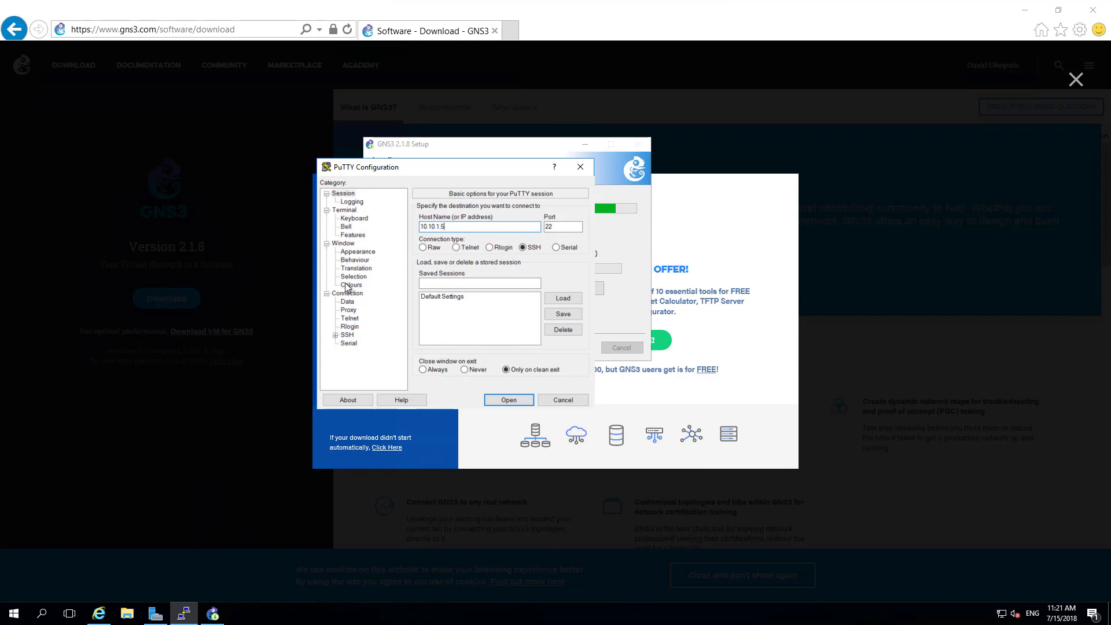
click(357, 251)
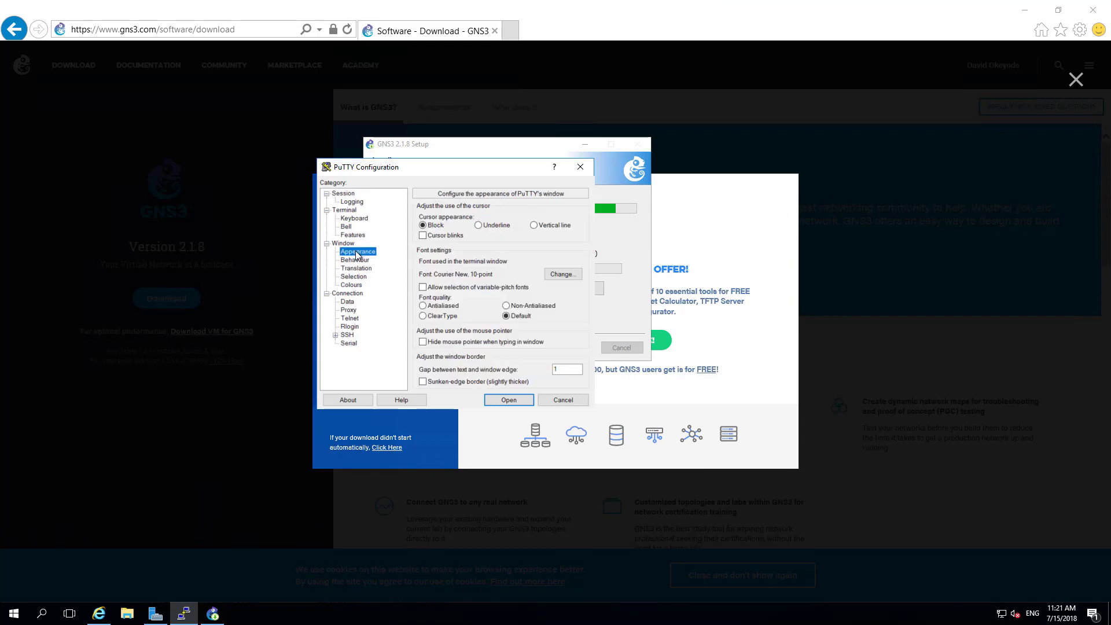
click(557, 274)
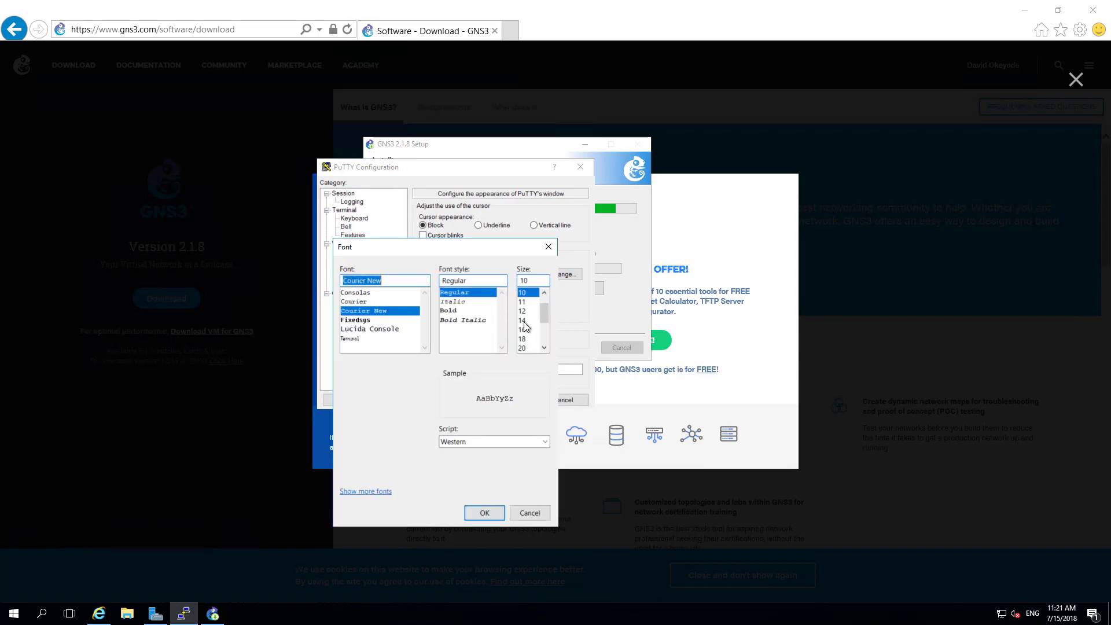
click(523, 330)
click(456, 309)
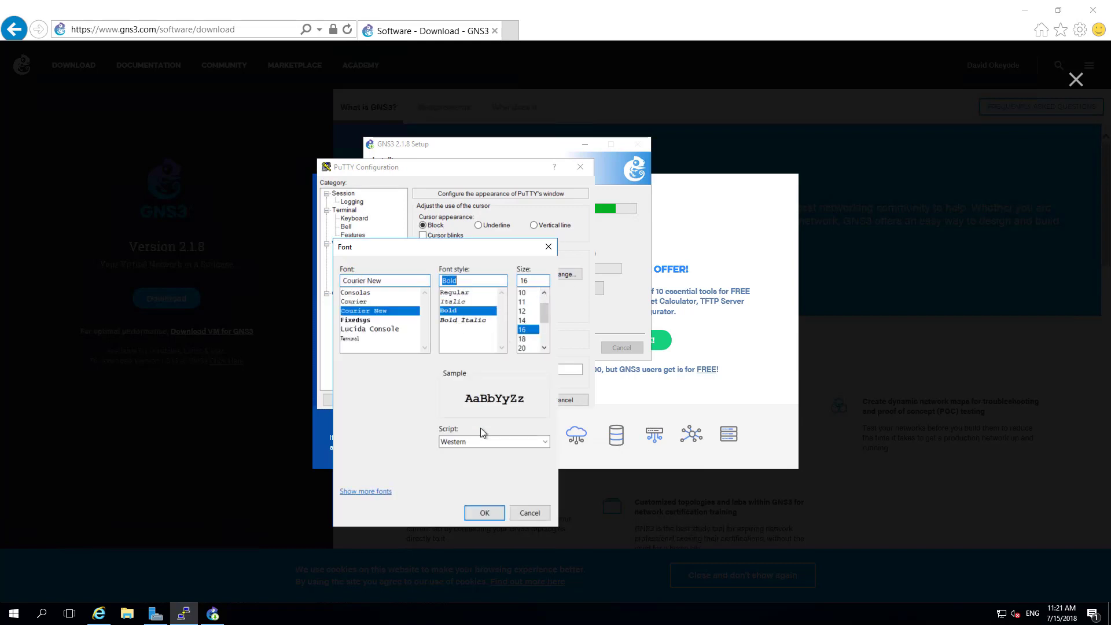
click(483, 513)
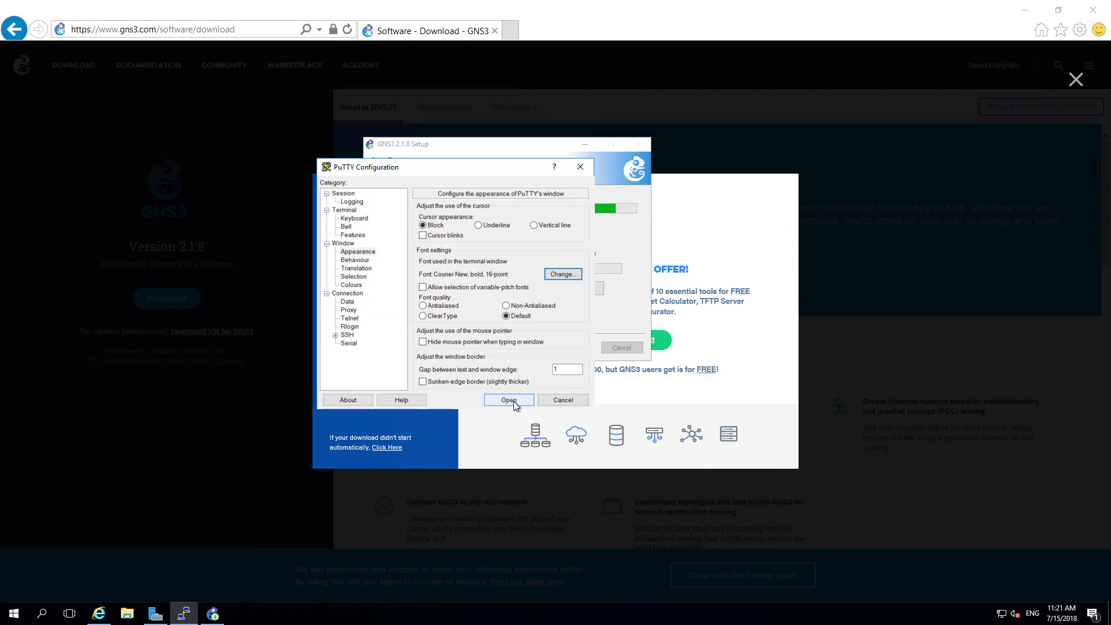
click(352, 195)
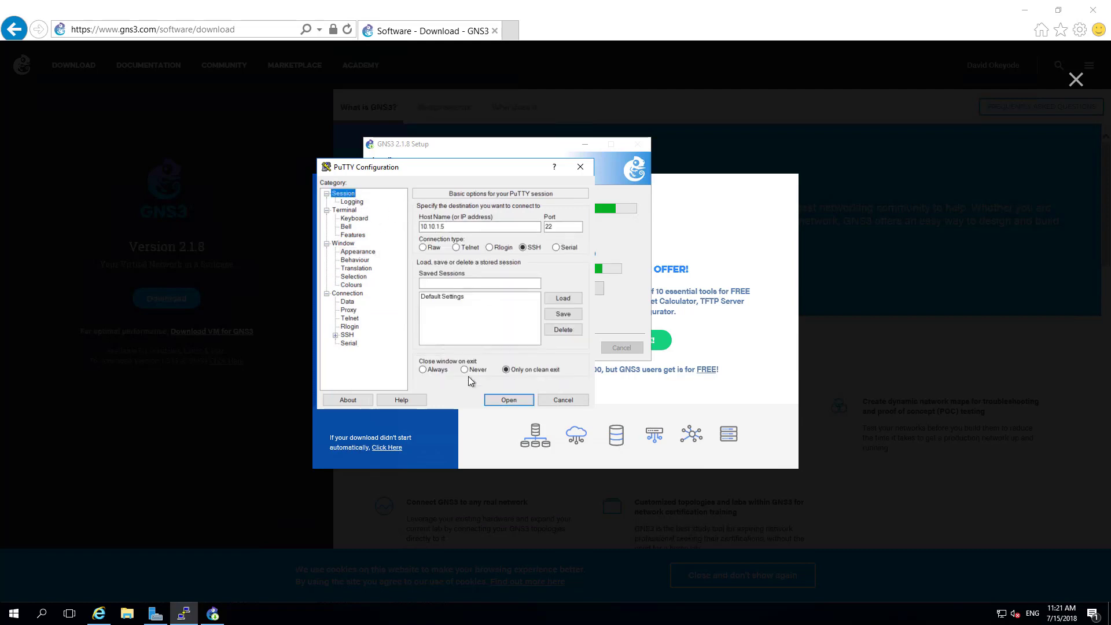
click(504, 398)
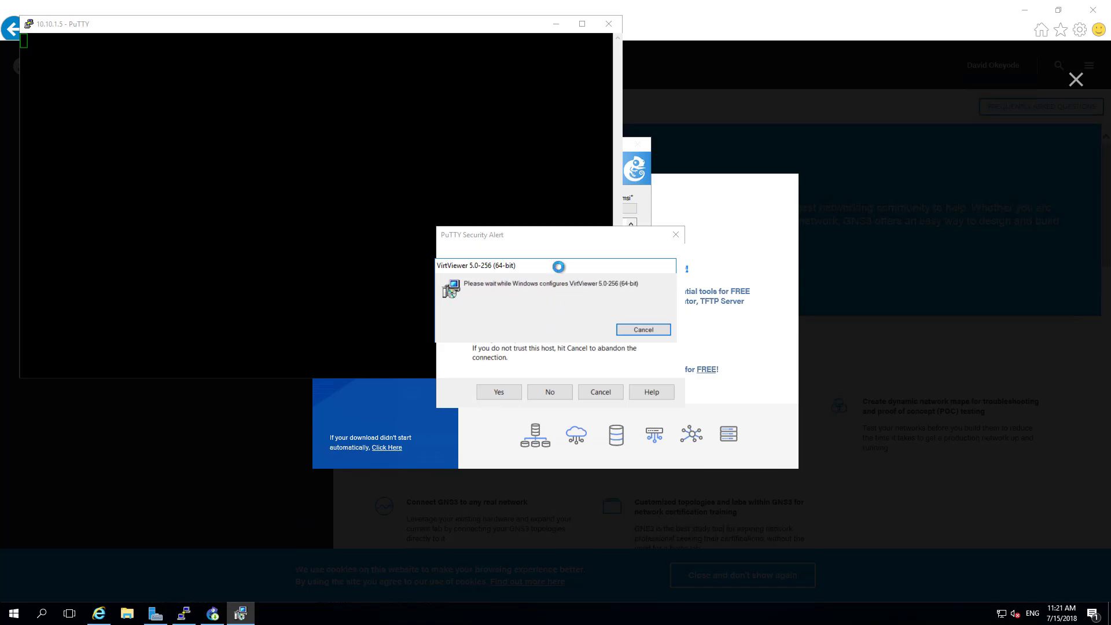
Step: Trust the server's host key and log in with the admin username and password
drag(559, 266, 914, 231)
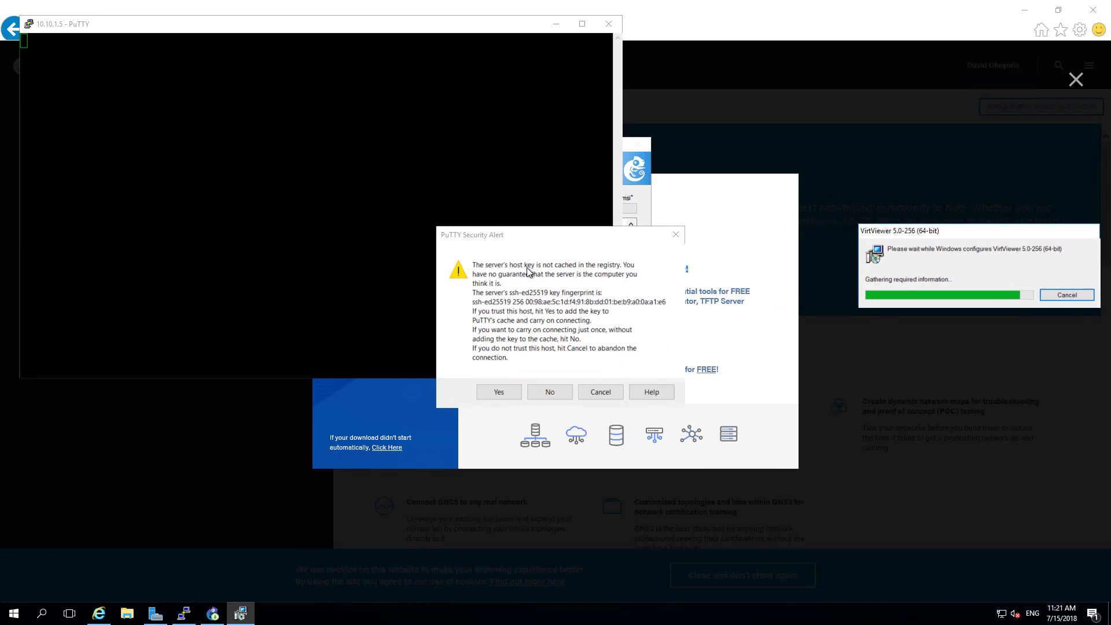
click(493, 395)
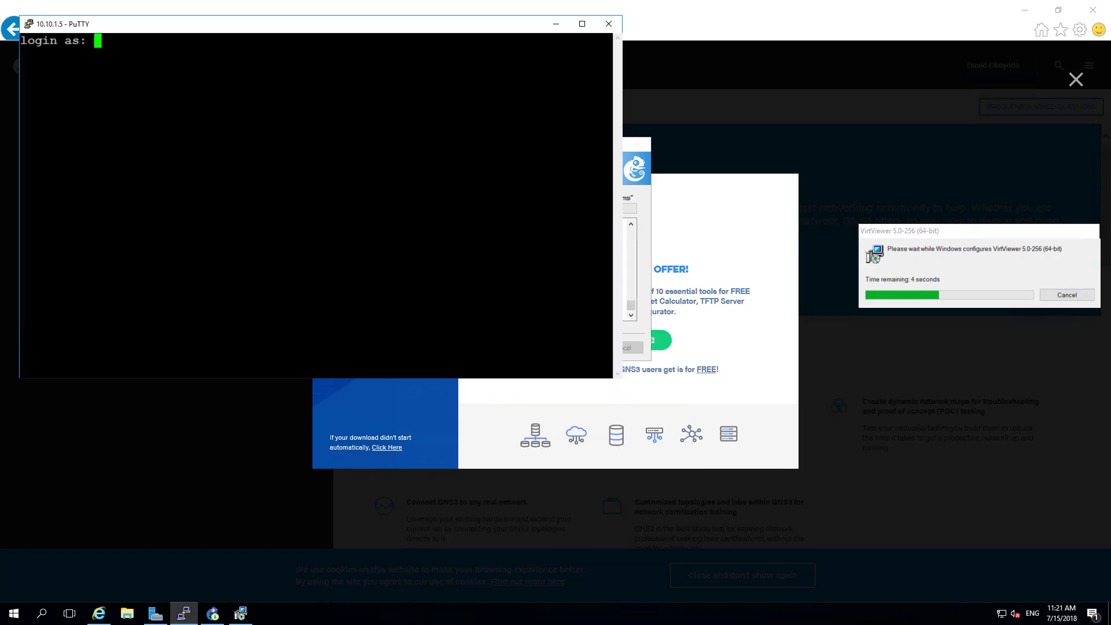
drag(218, 25, 325, 153)
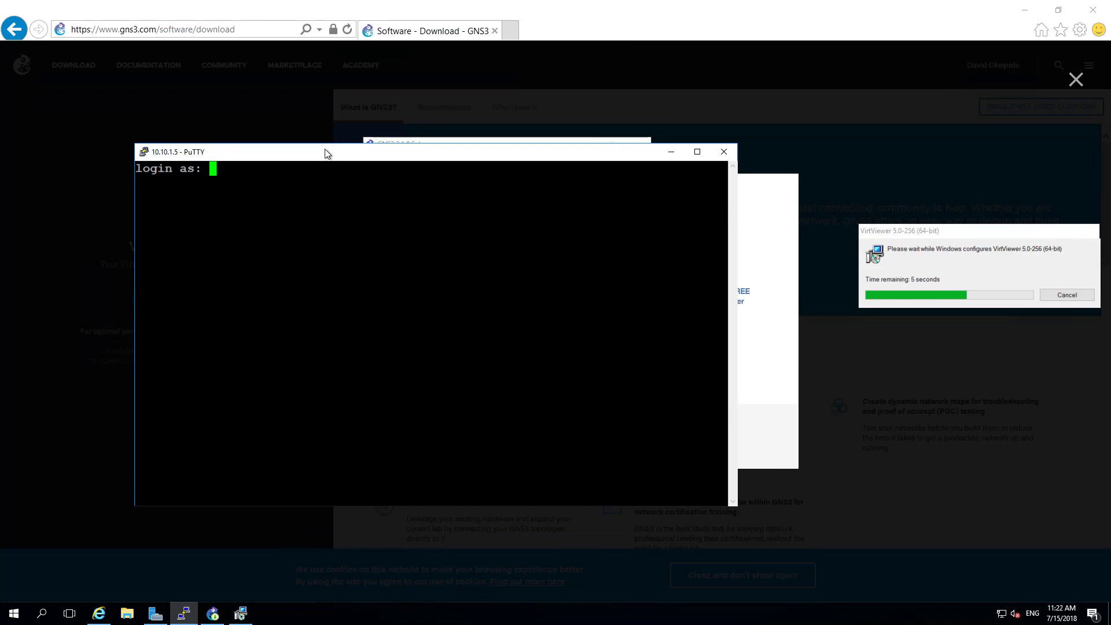
text(azureadmin)
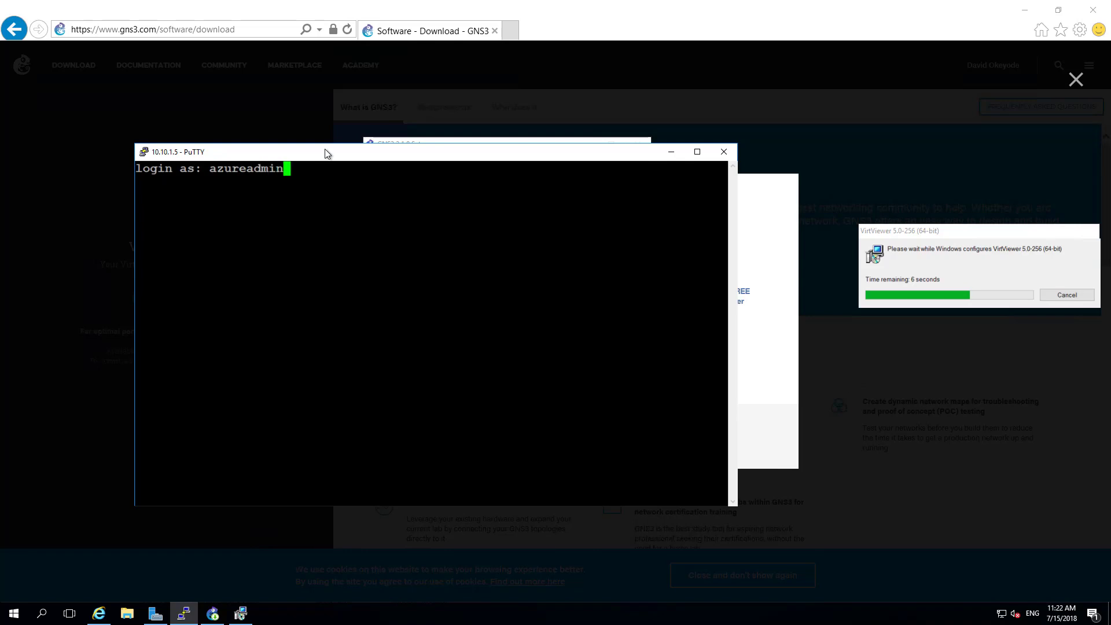
key(Return)
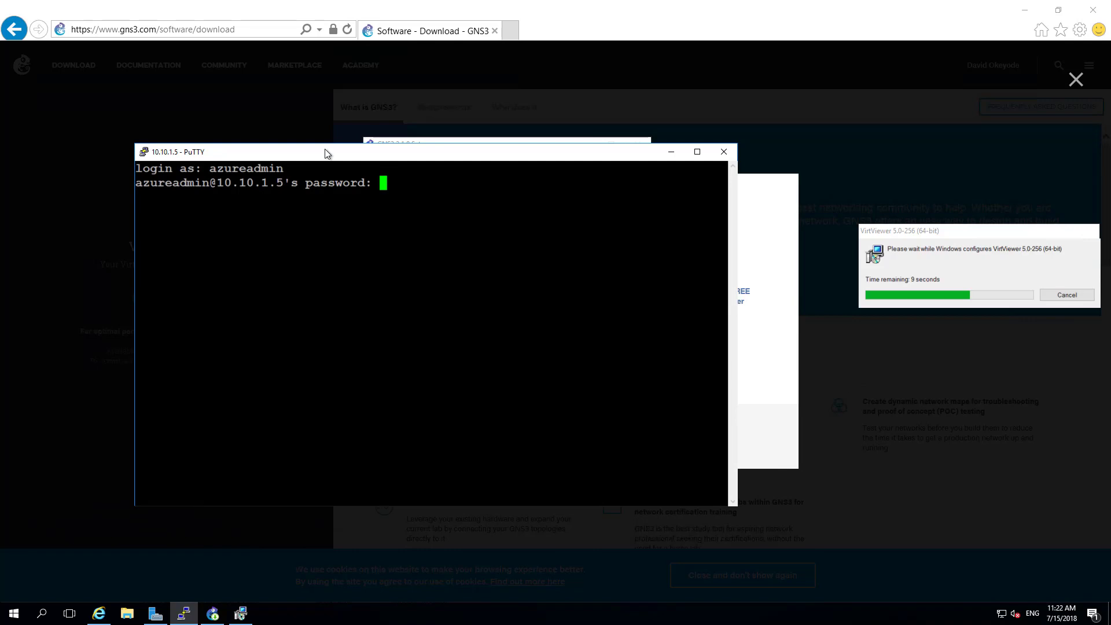
key(Return)
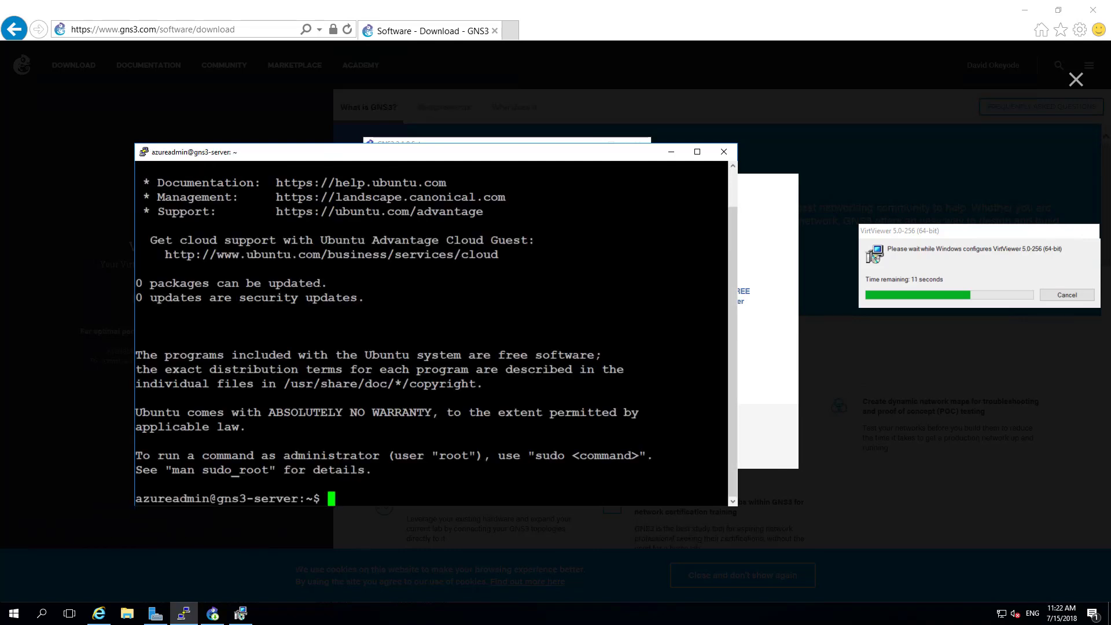
Step: Switch to a root shell with sudo su - and type cd /tmp
text(sudo su -)
key(Return)
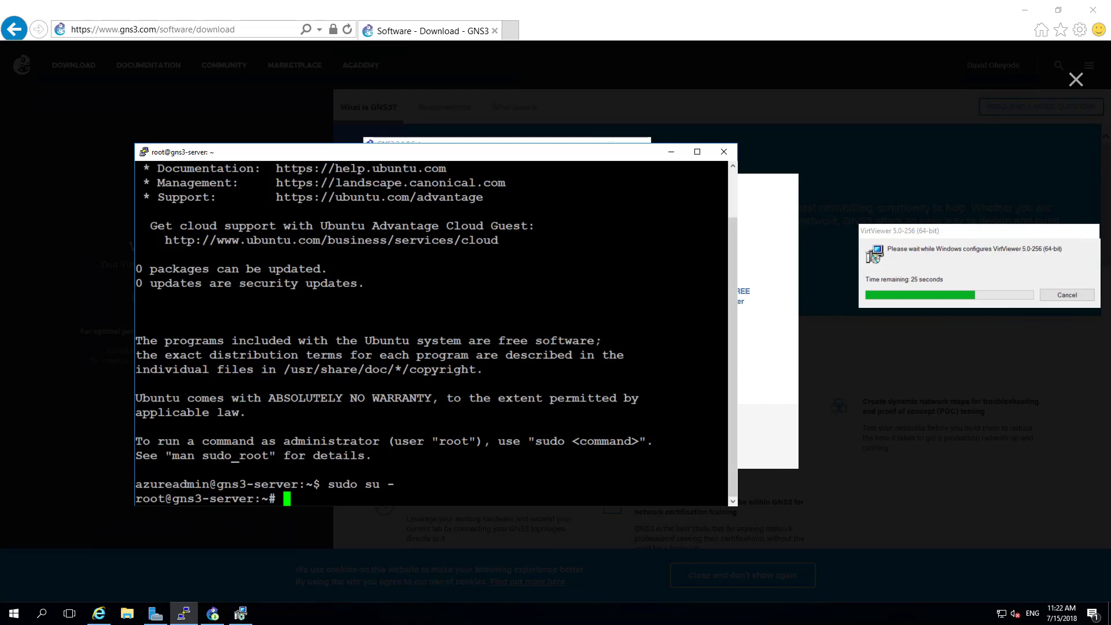
text(cd /tmp)
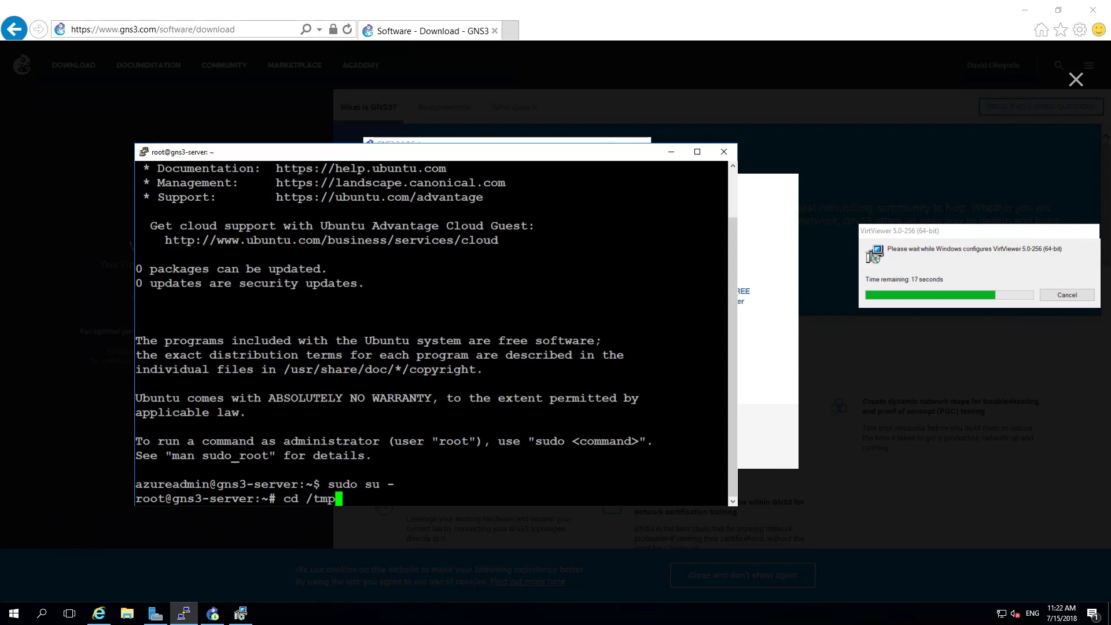
Step: Change into /tmp and download the install script with curl as gns3-remote-install.sh
key(Return)
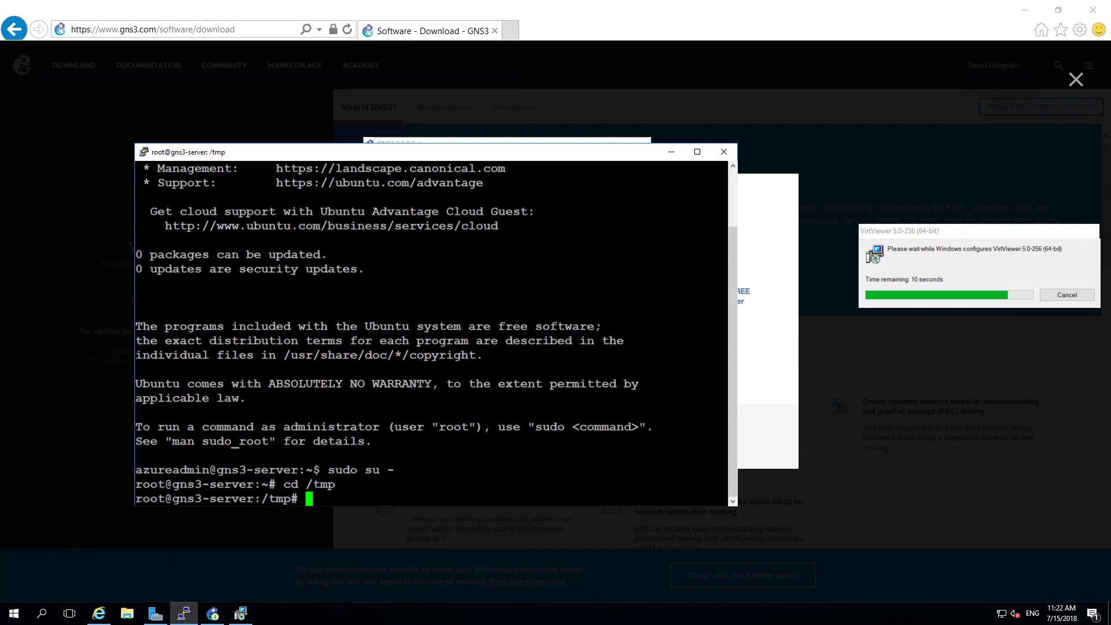
right_click(502, 461)
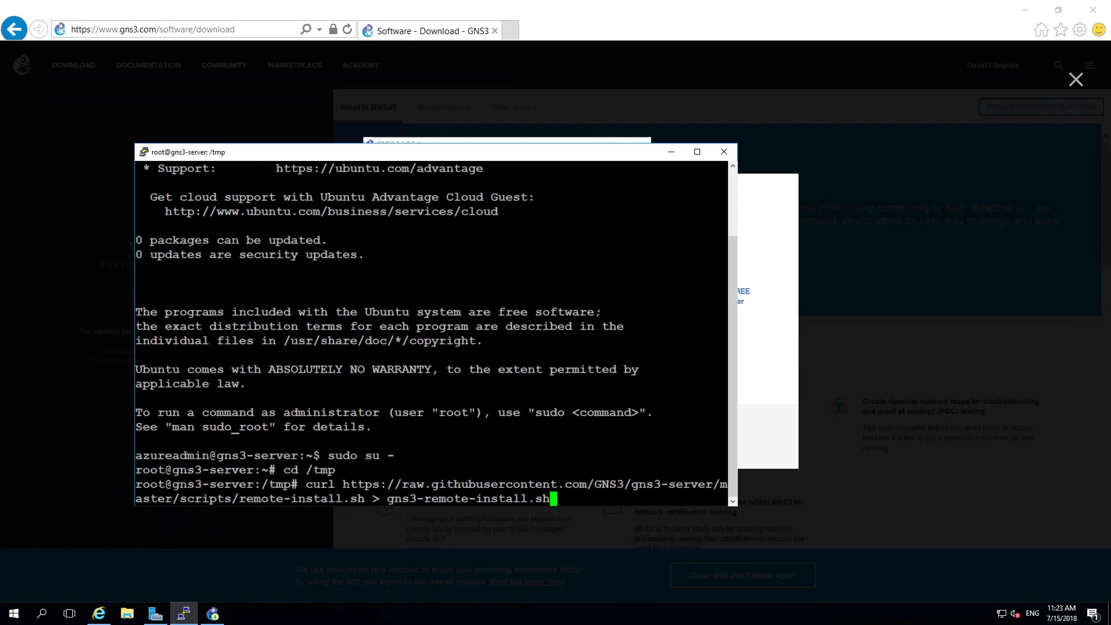
drag(343, 485, 369, 498)
click(372, 500)
key(Return)
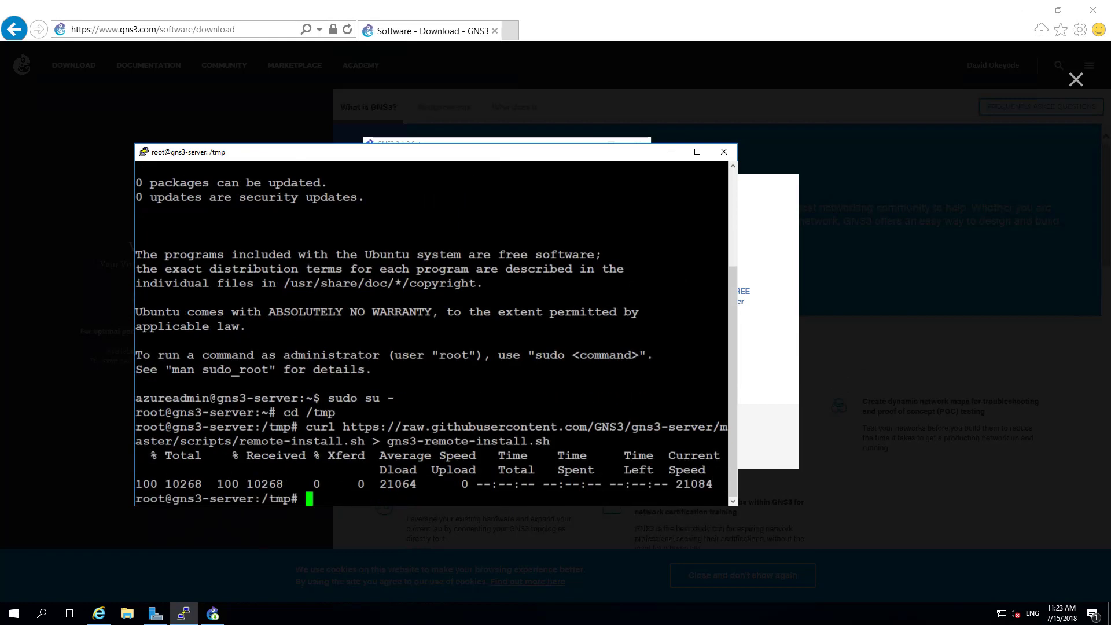
Step: List /tmp with ls, then paste the bash install command with IOU options
text(ls)
key(Return)
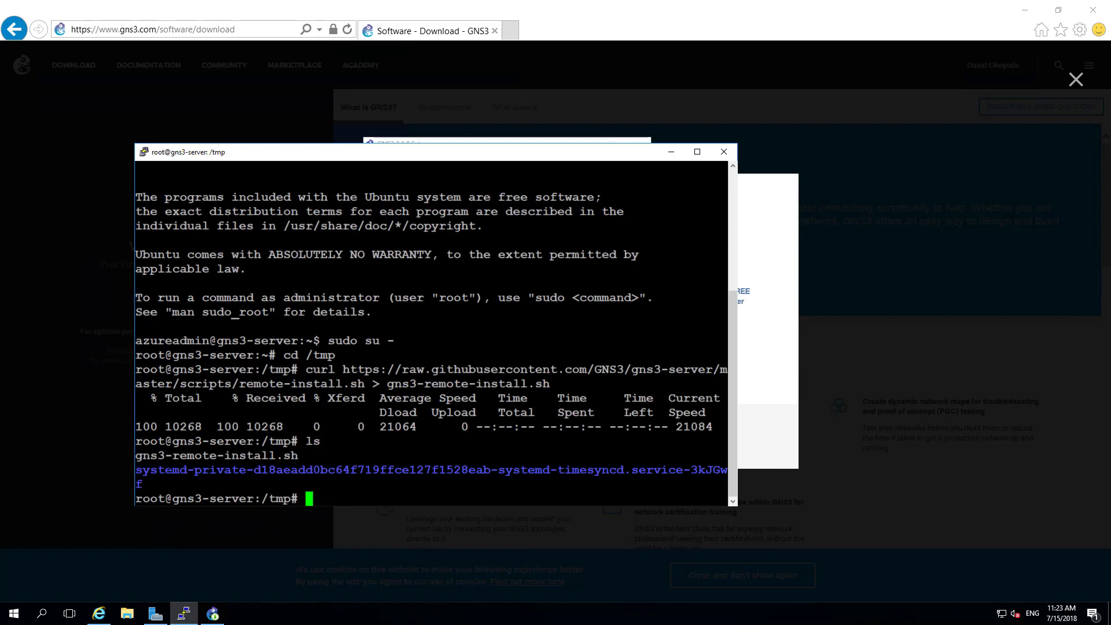
right_click(310, 496)
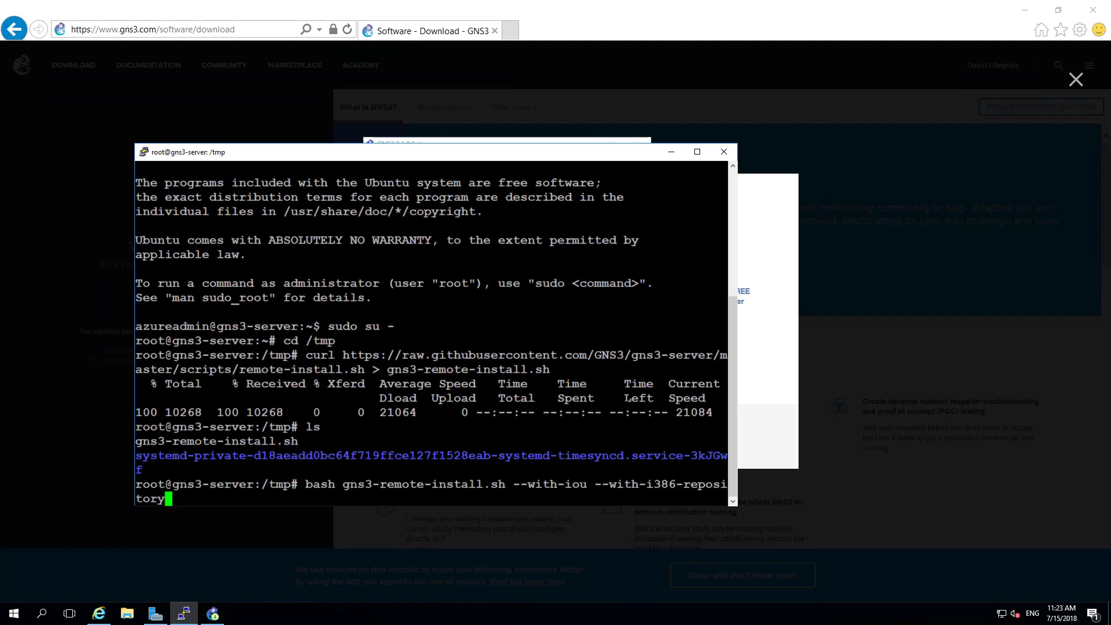
Step: Widen the terminal and run bash gns3-remote-install.sh --with-iou --with-i386-repository
drag(738, 397, 853, 386)
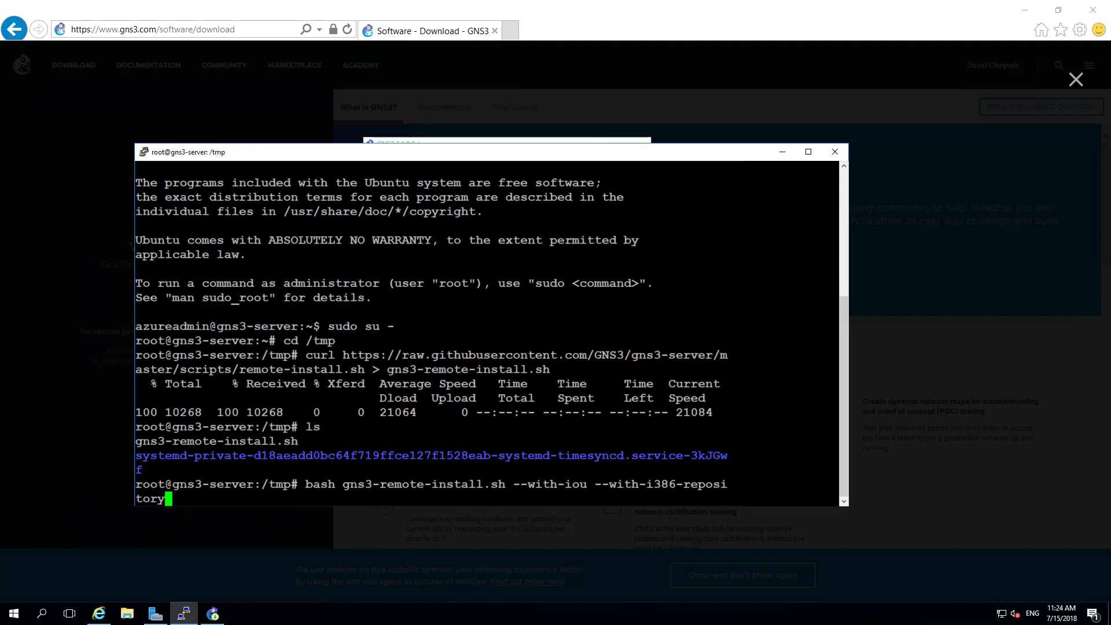
key(Return)
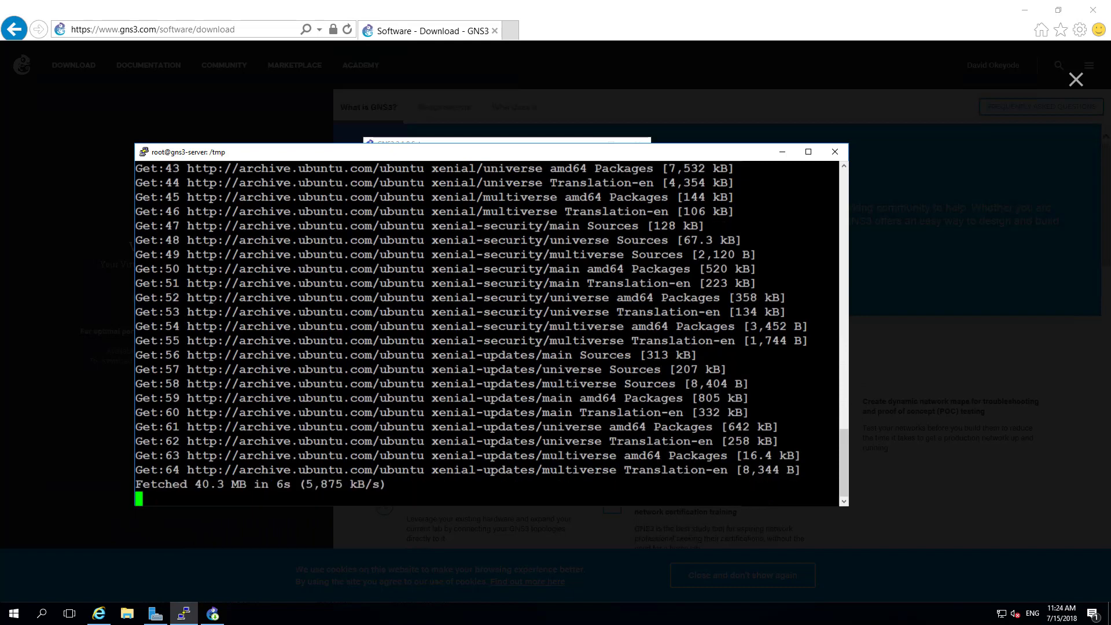
drag(527, 154, 538, 225)
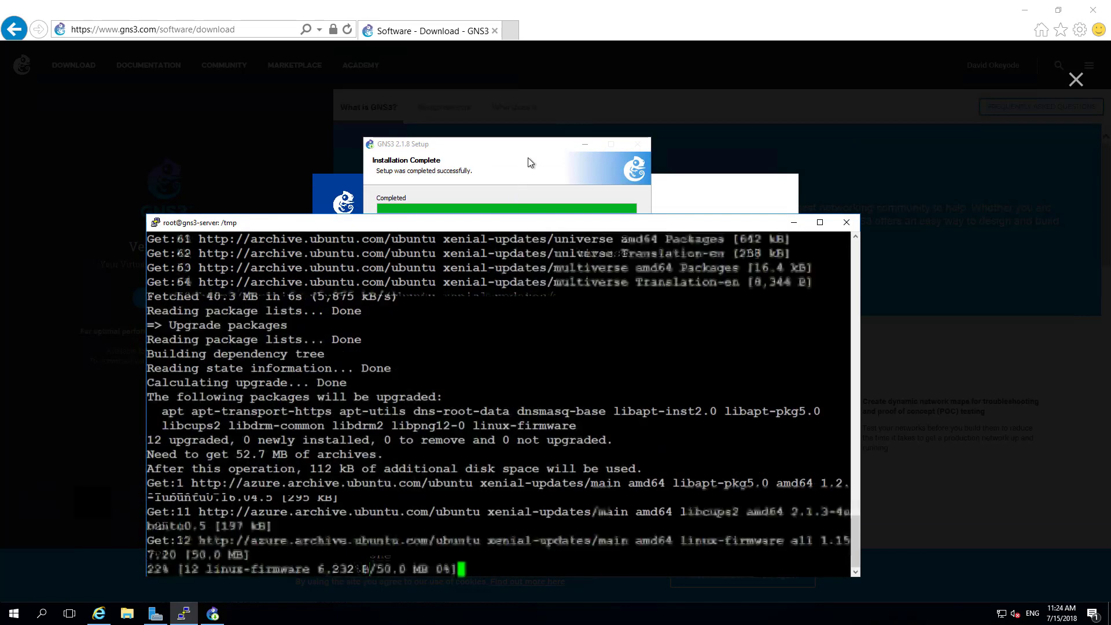
Step: Decline the Solarwinds Standard Toolset and bring GNS3 2.1.8 Setup to its completion page
click(527, 154)
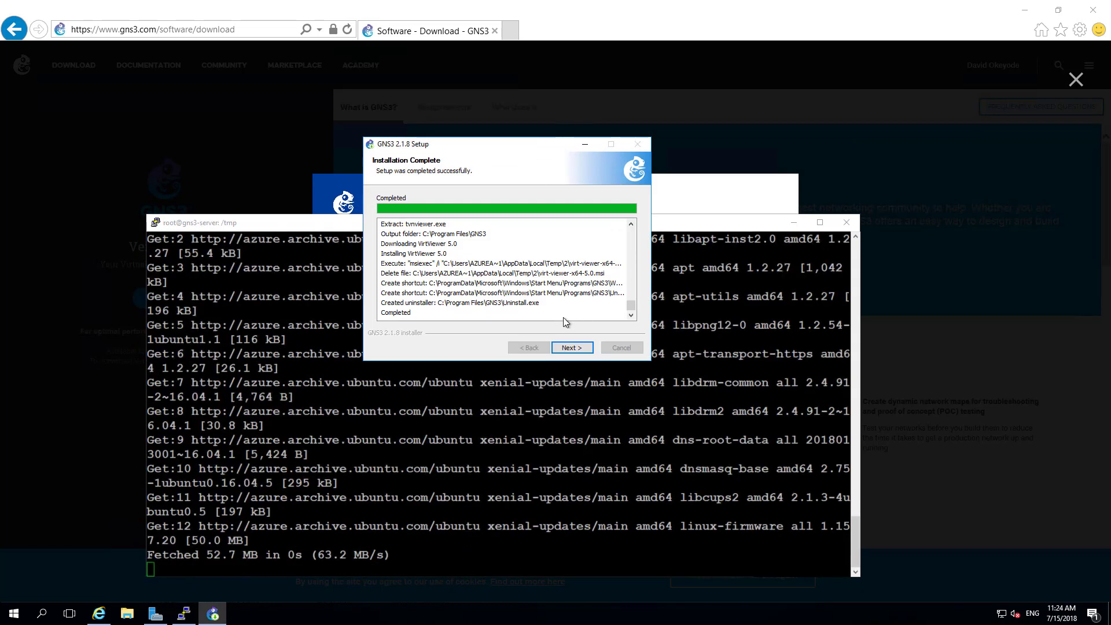
click(794, 223)
click(572, 350)
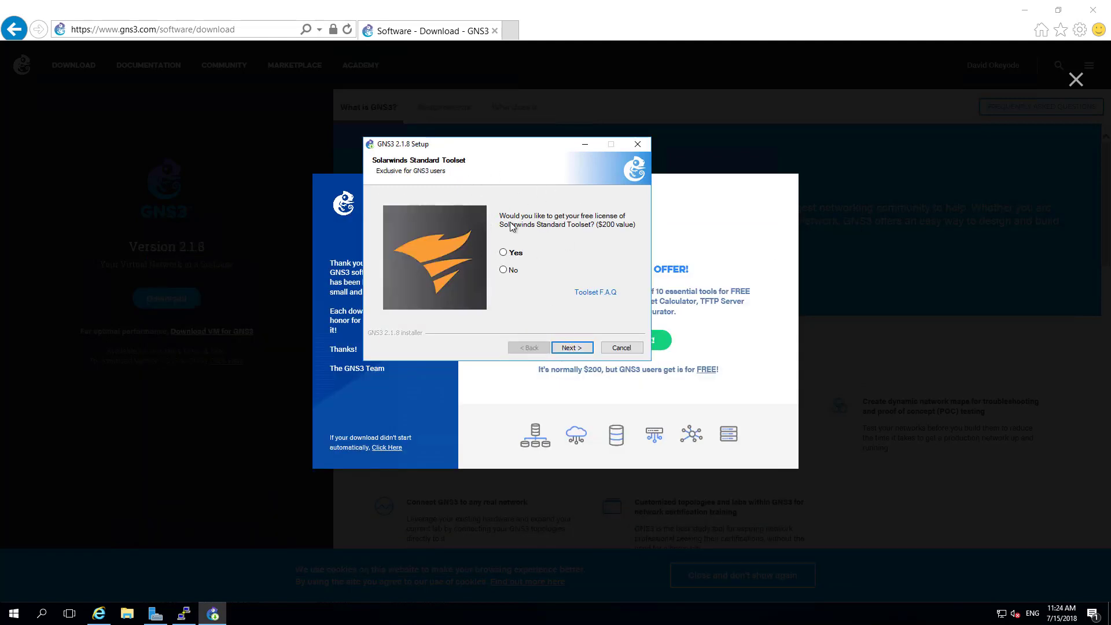
click(514, 272)
click(585, 351)
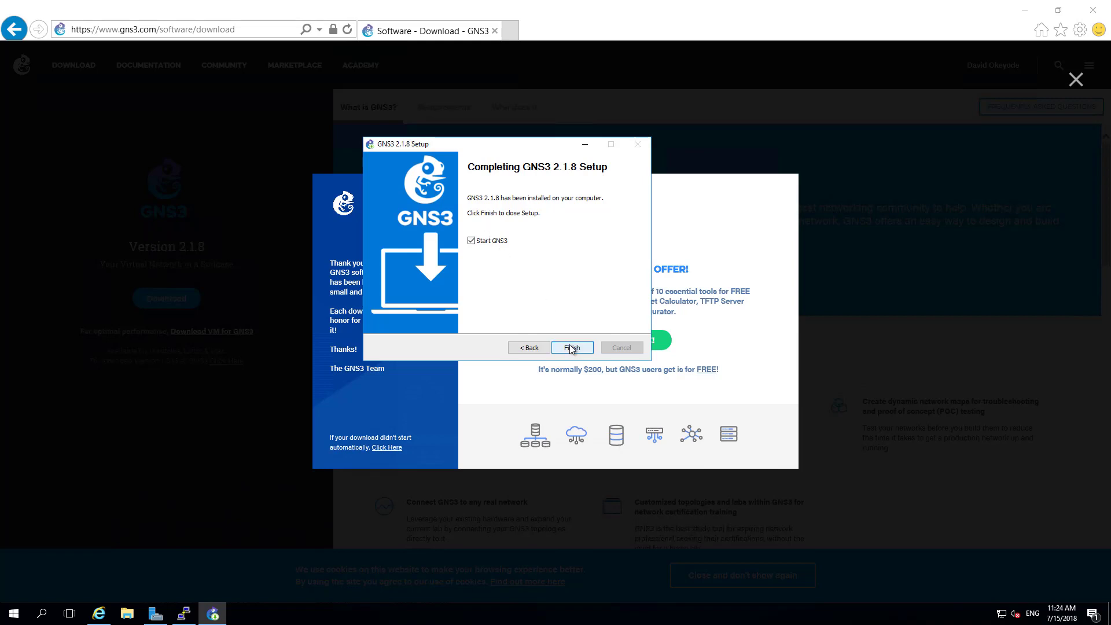
click(184, 613)
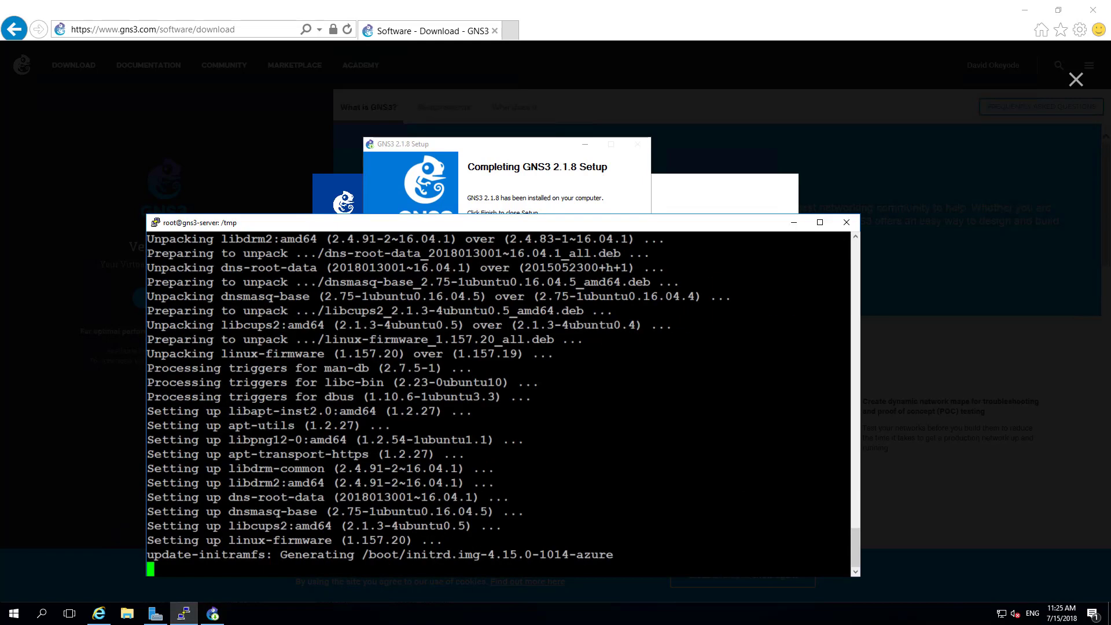
Step: Confirm 'GNS3 installed with success' and run ifconfig eth0 to read inet address 10.10.1.5
drag(434, 221, 432, 152)
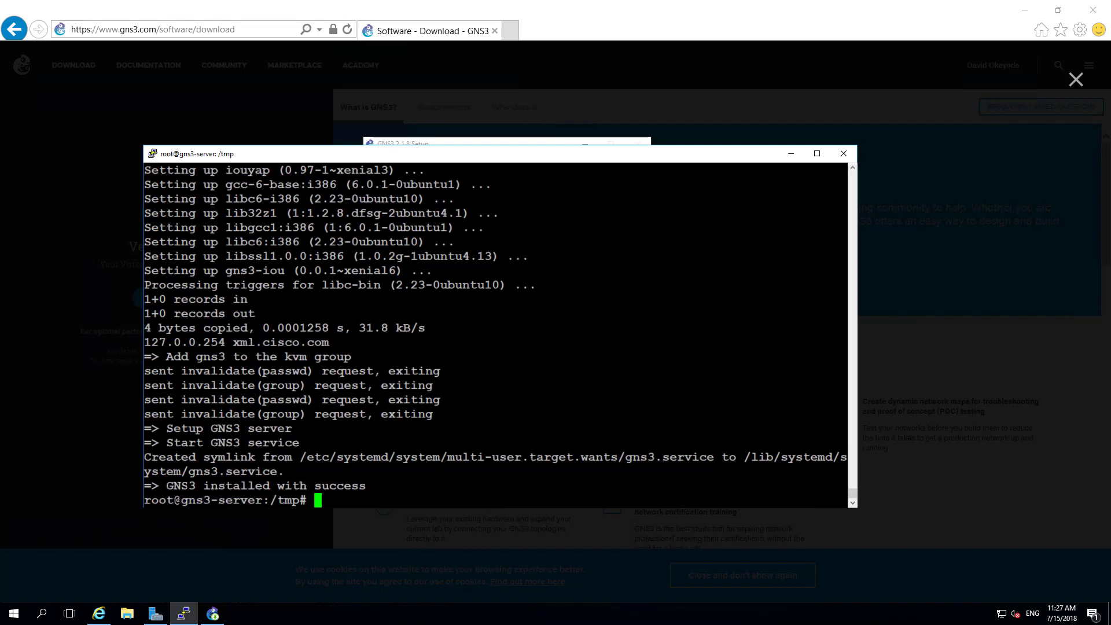
drag(167, 486, 365, 484)
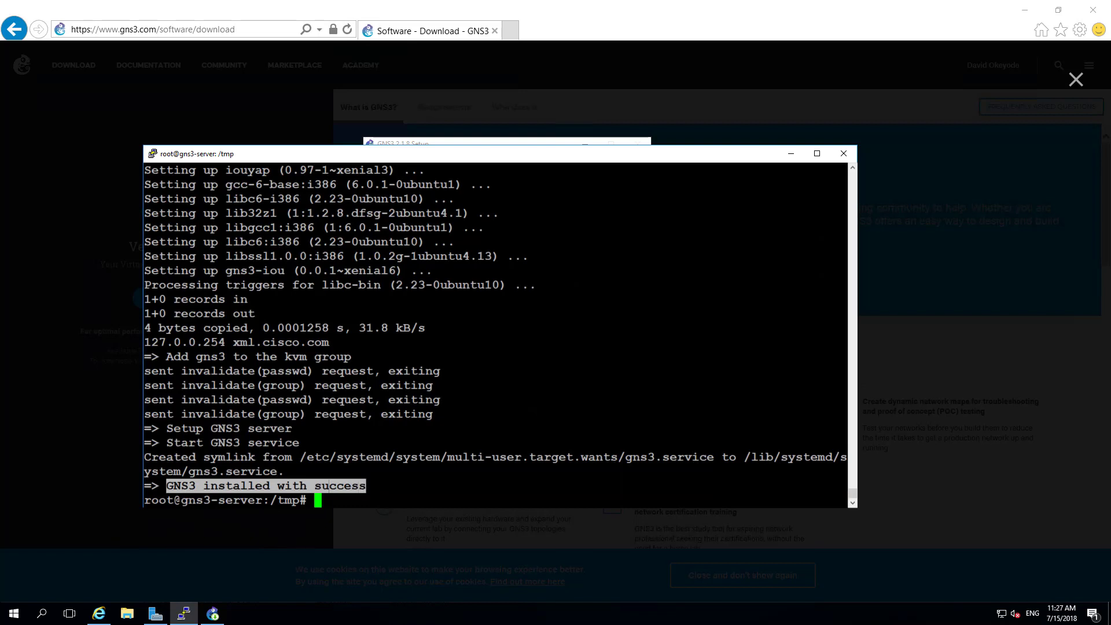
click(329, 487)
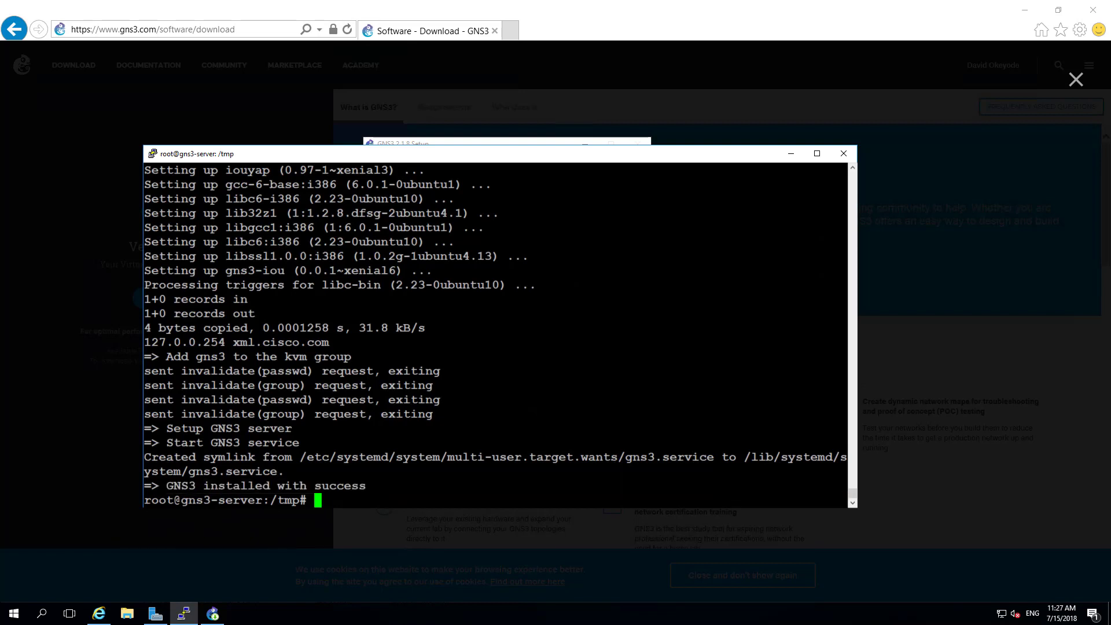
text(ifconfig eth0)
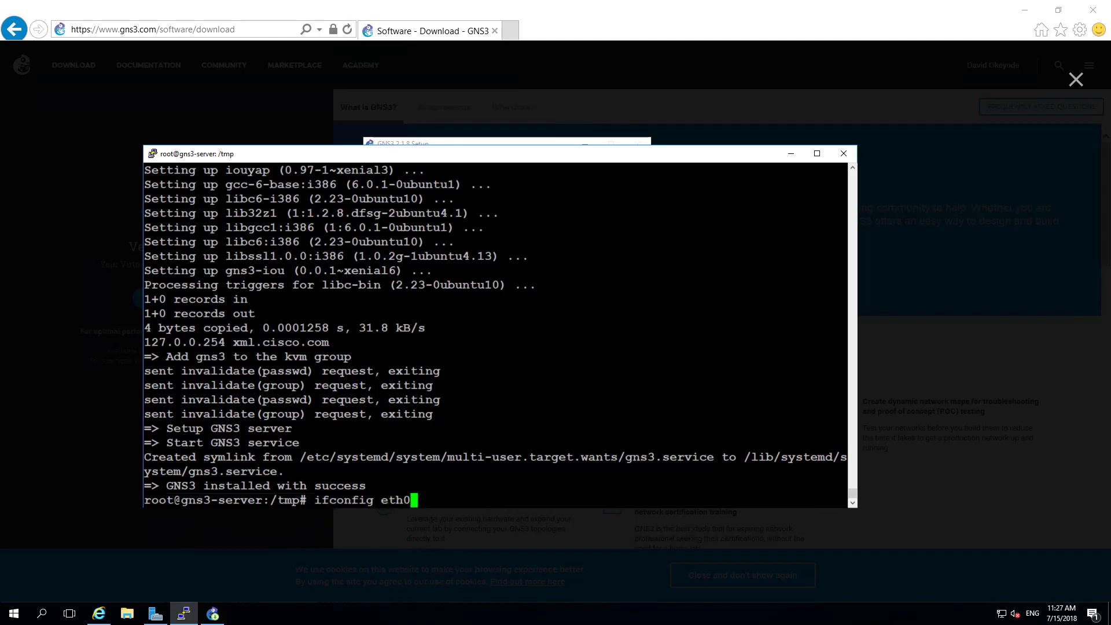
key(Return)
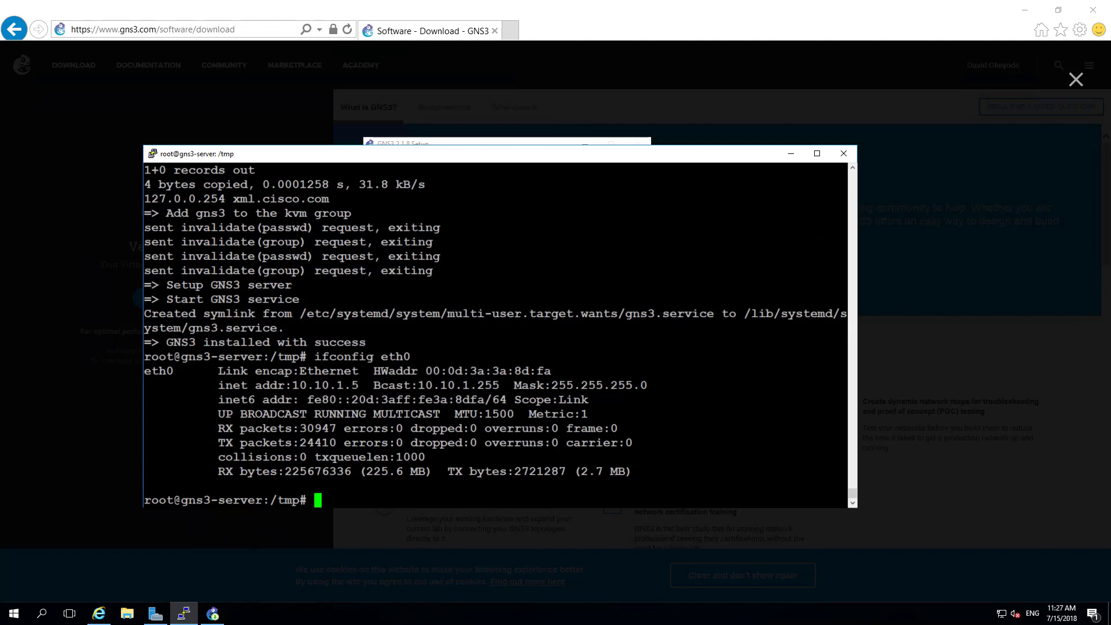
drag(359, 386, 294, 384)
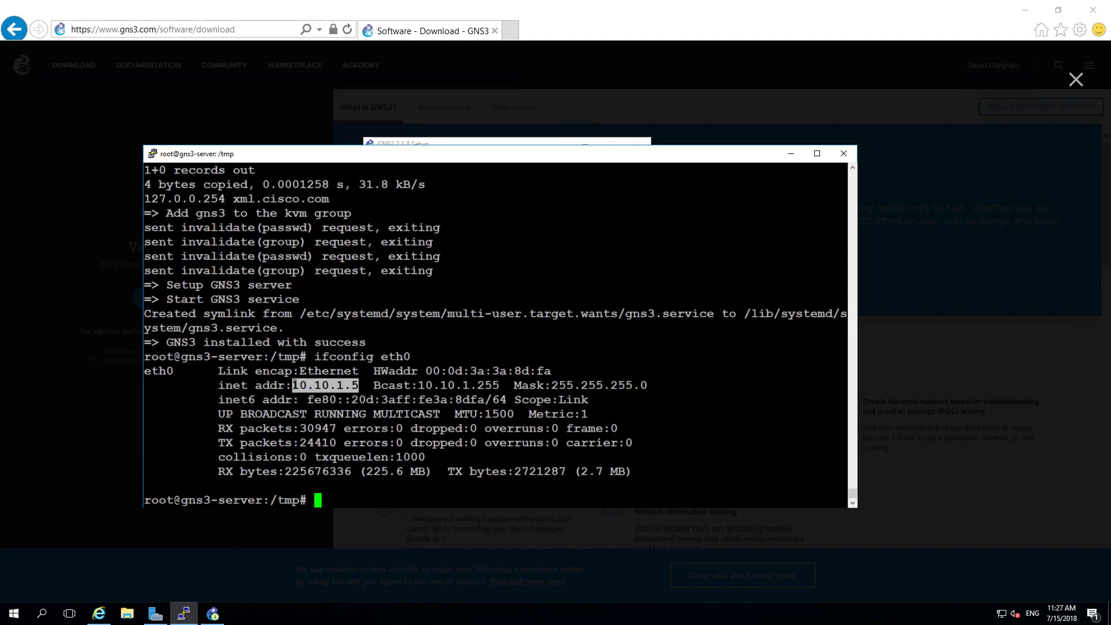
click(510, 31)
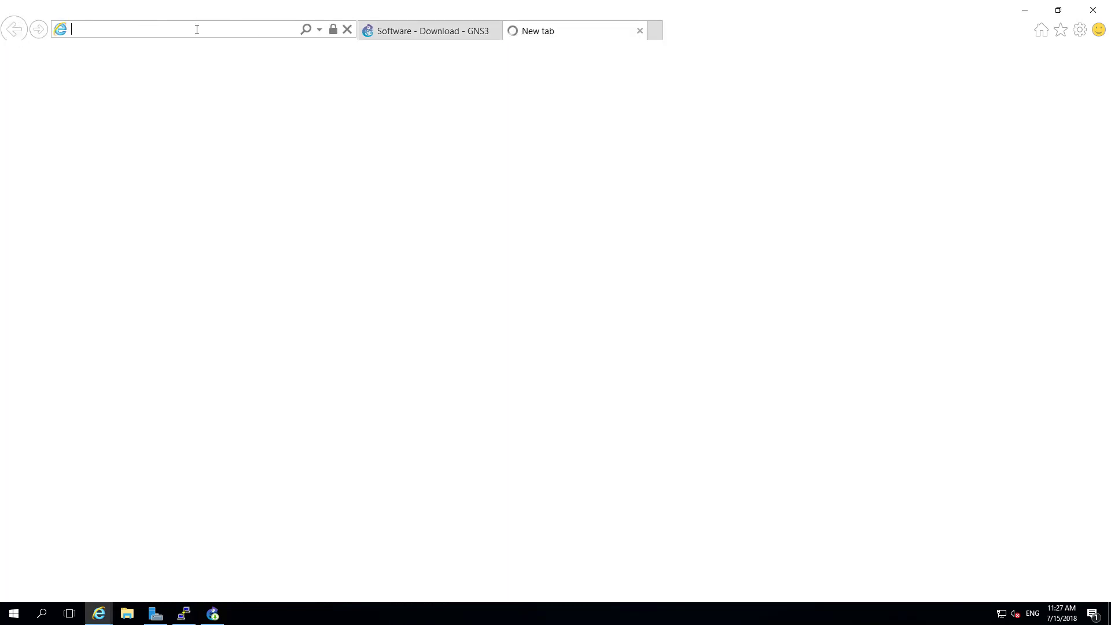
text(ht)
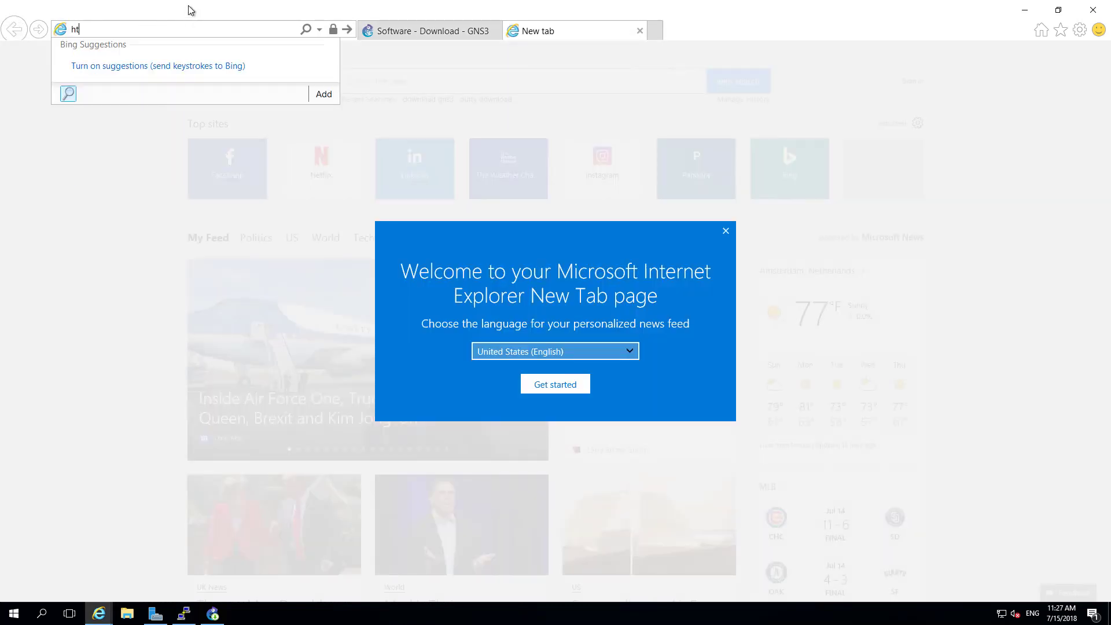
text(tp://10.10.1.5:3080)
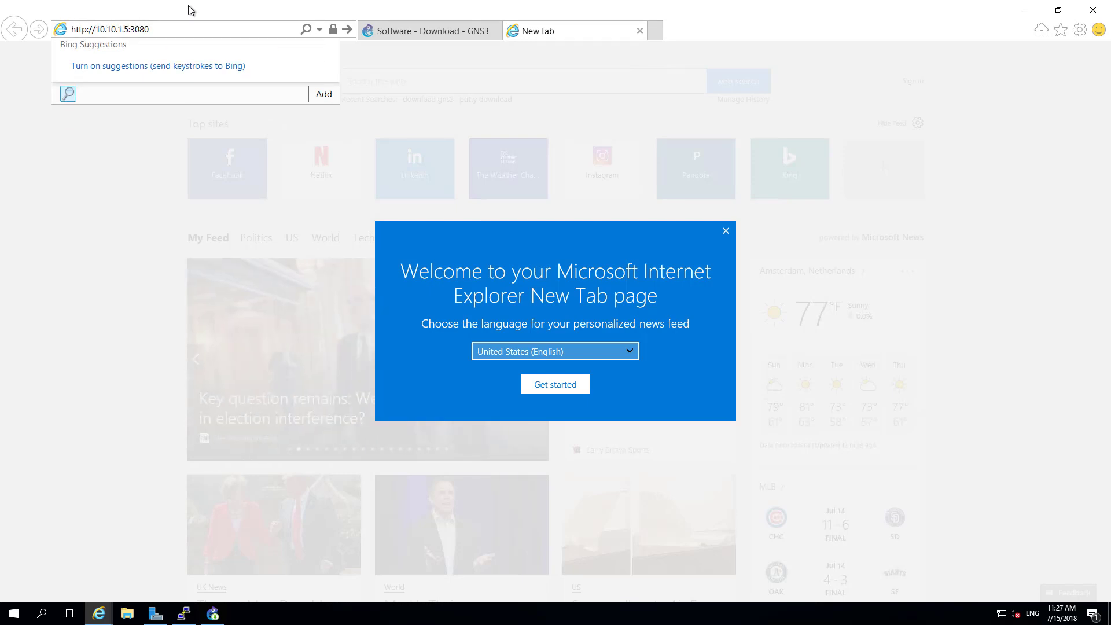
key(Return)
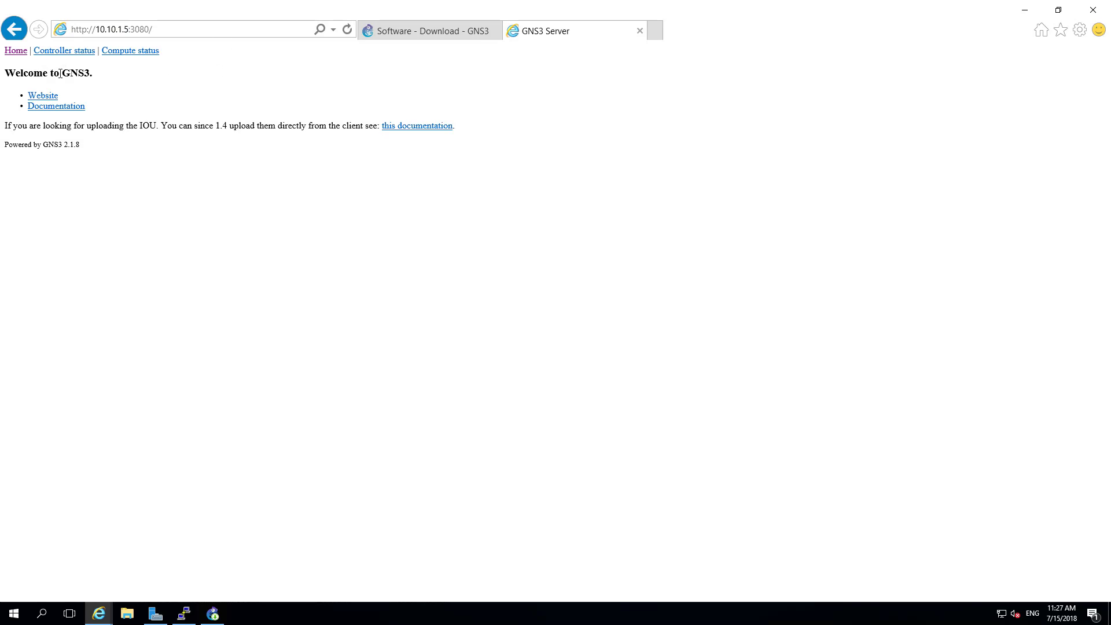
click(73, 52)
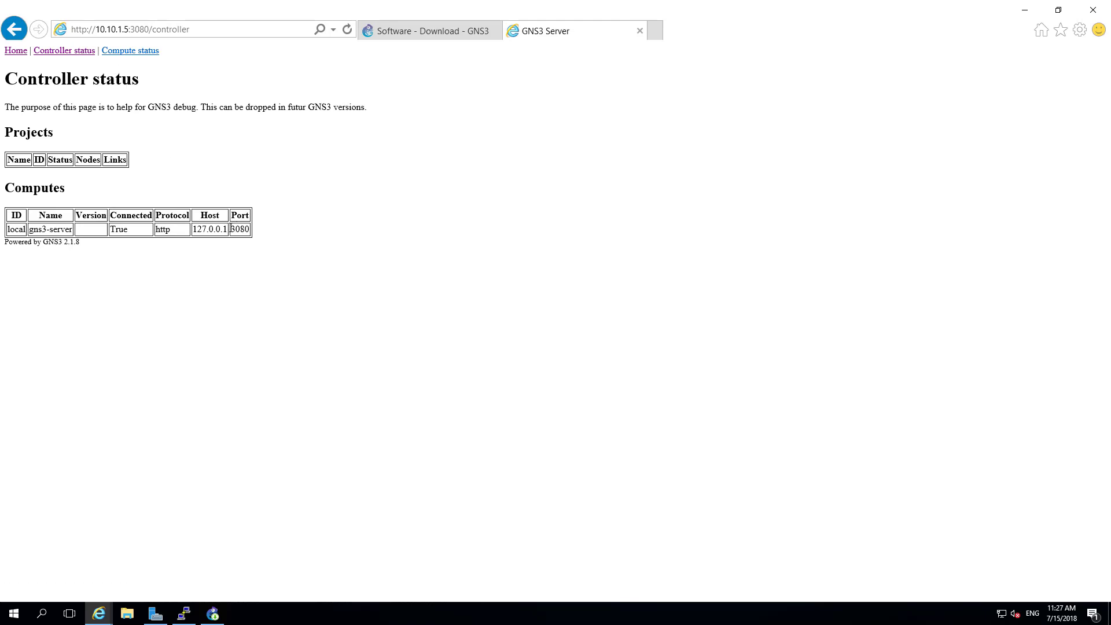
double_click(237, 229)
click(141, 52)
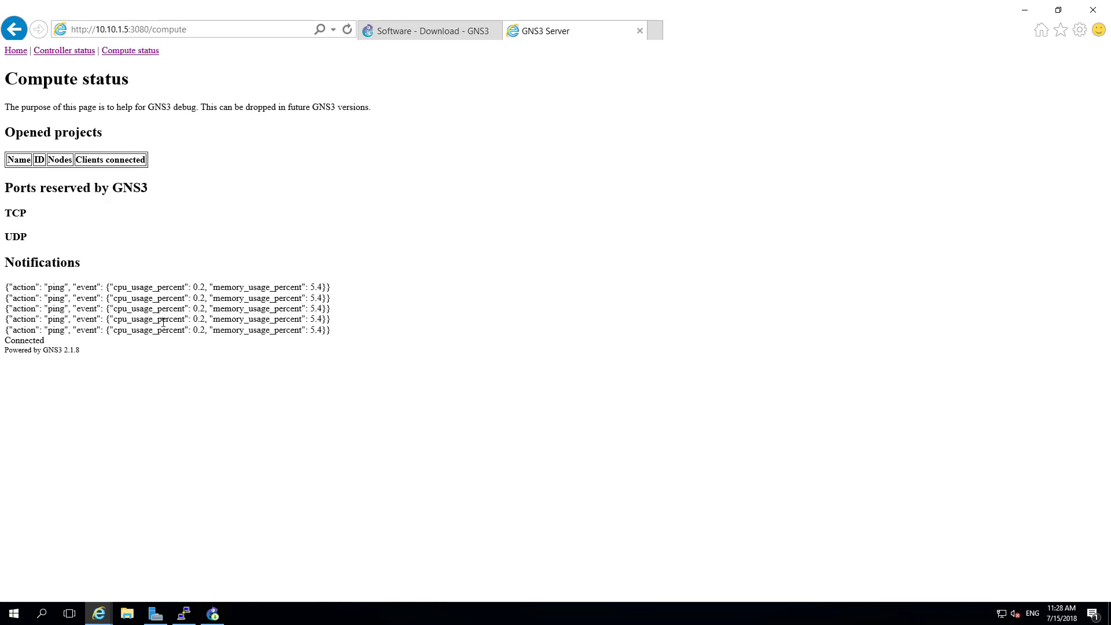
click(14, 51)
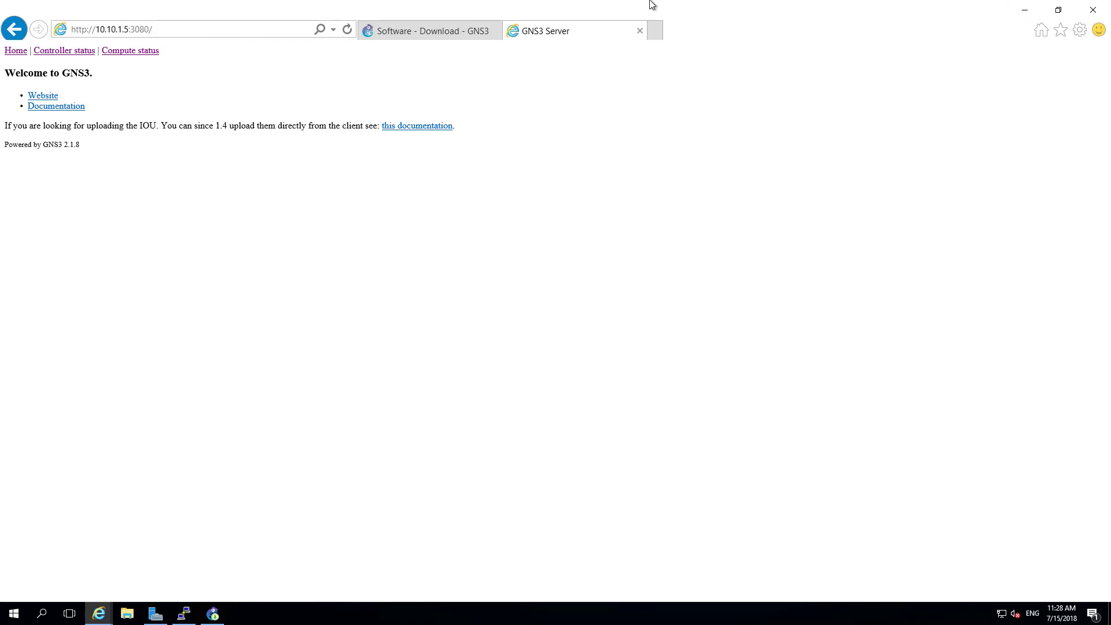
Step: Restore the GNS3 2.1.8 installer and click Finish with Start GNS3 checked
mouse_move(650, 1)
click(219, 614)
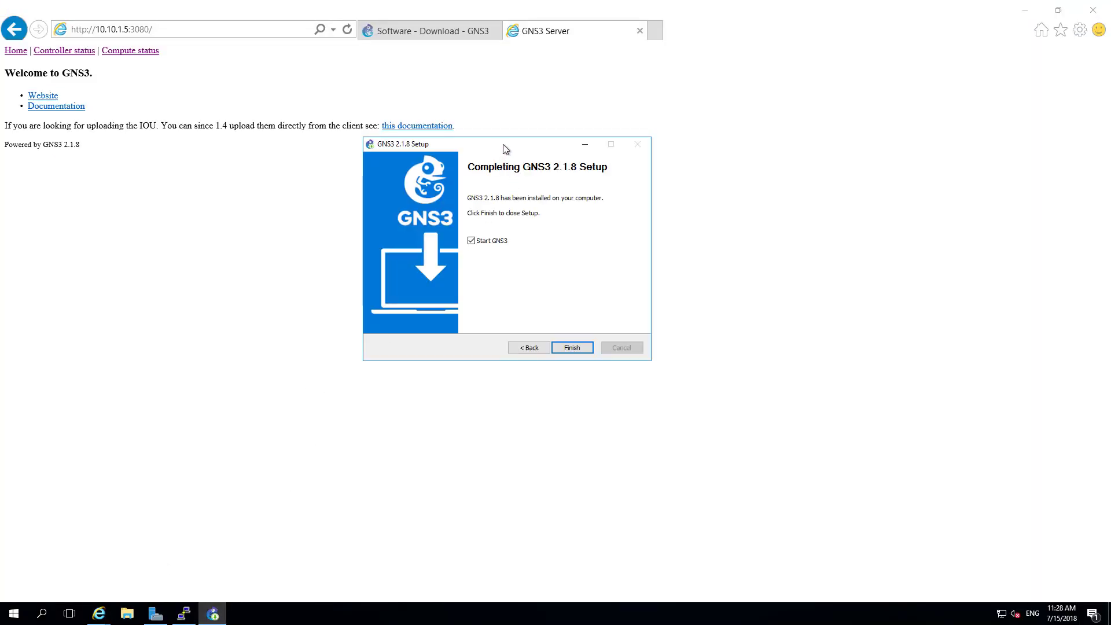
drag(505, 149, 540, 175)
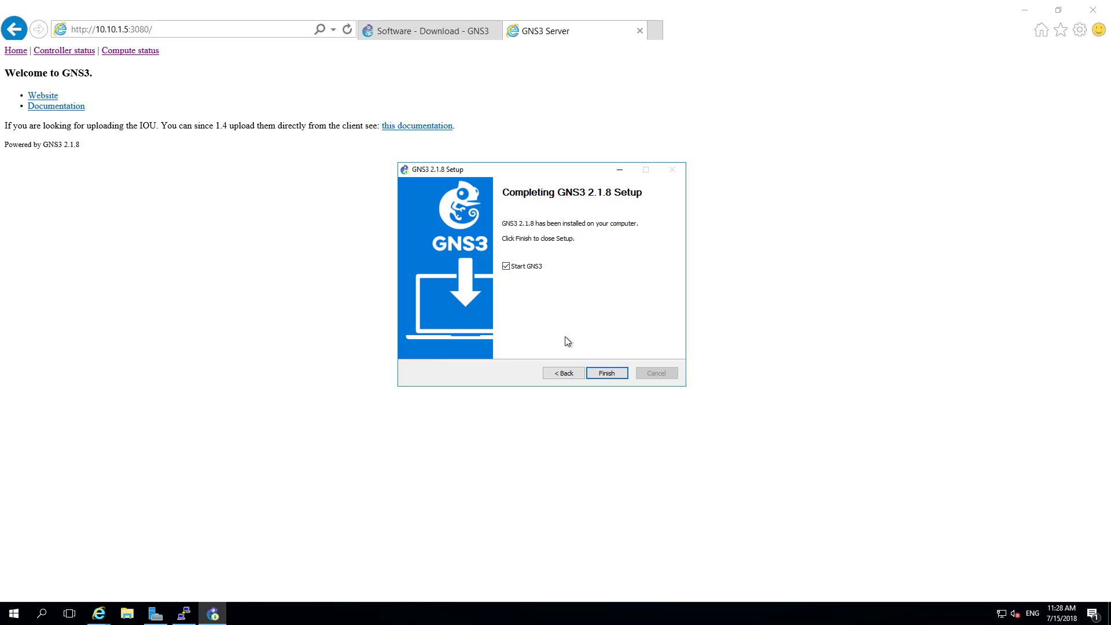
click(608, 374)
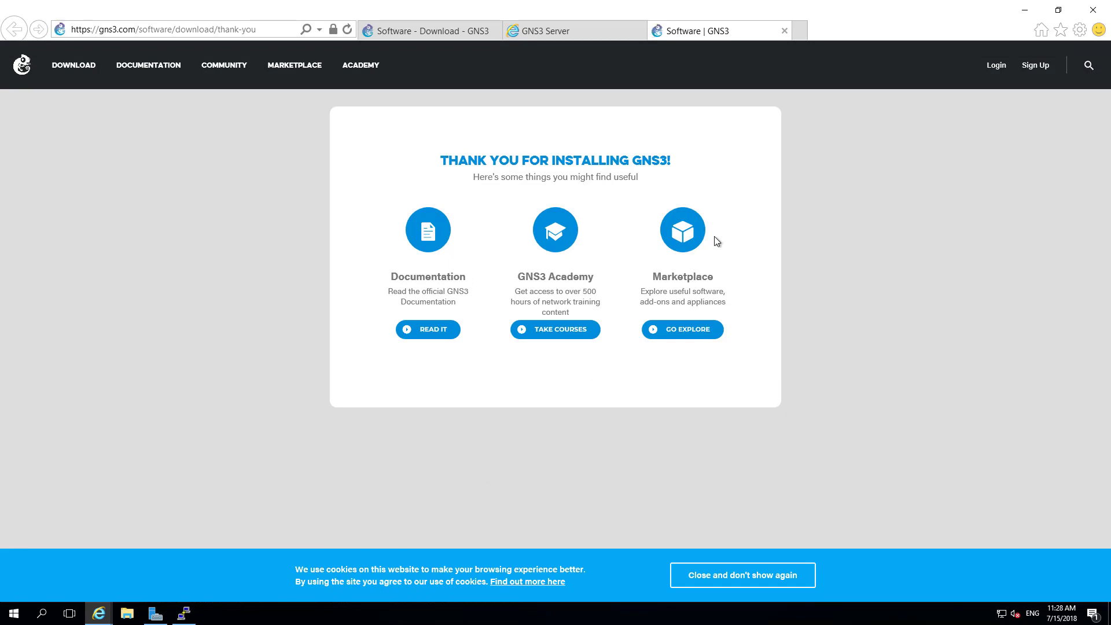
Step: Minimize the browser, PuTTY and Server Manager, choose the remote-server option, and select host 127.0.0.1
click(1021, 14)
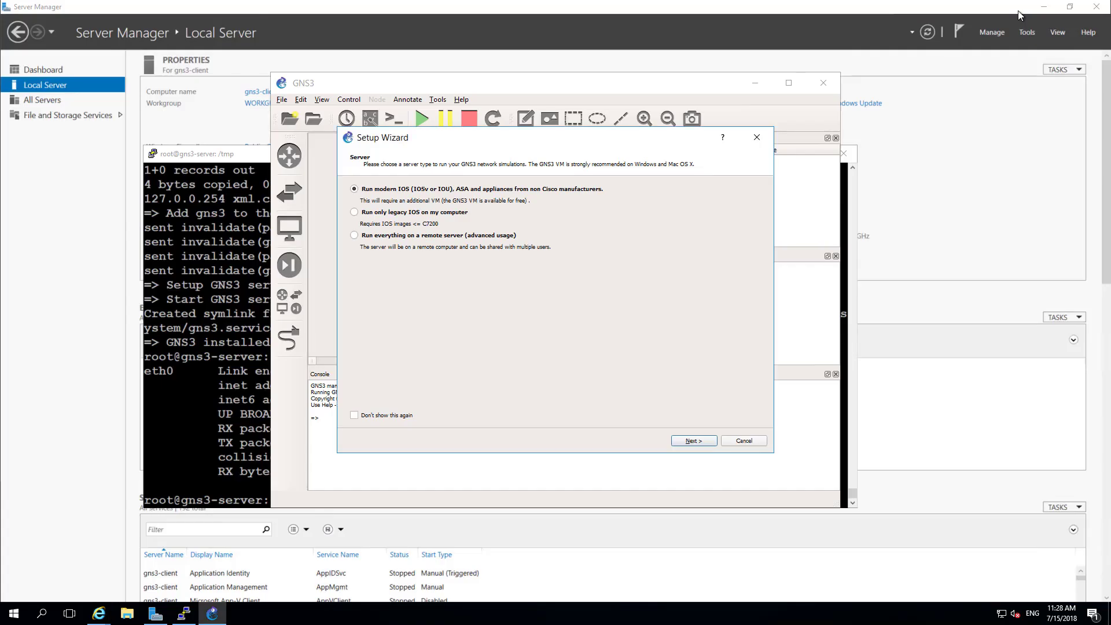
click(259, 161)
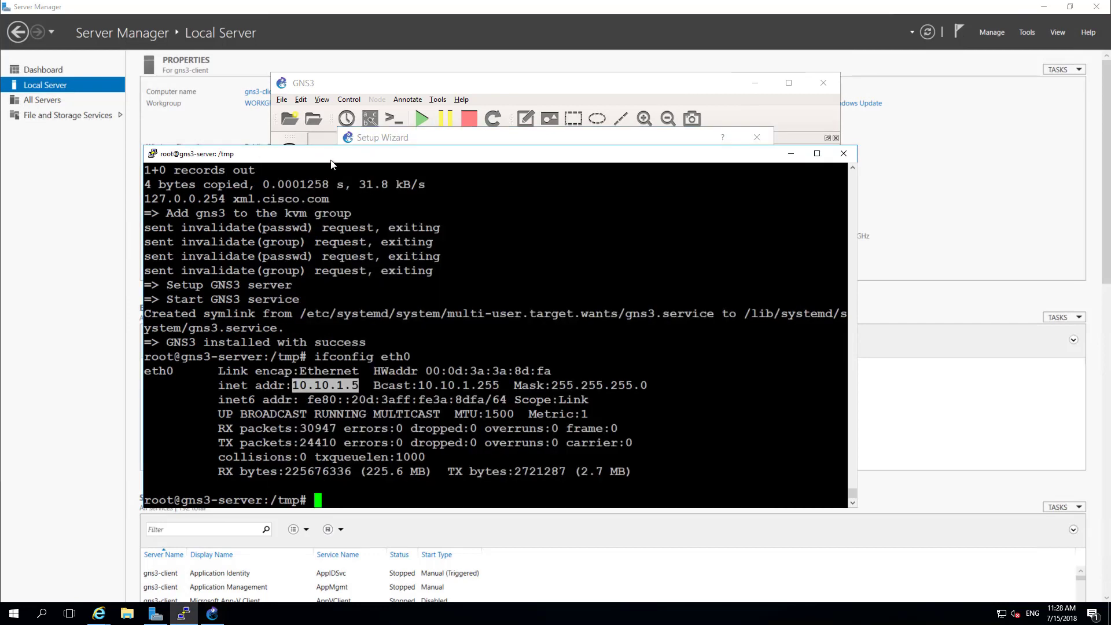
click(786, 155)
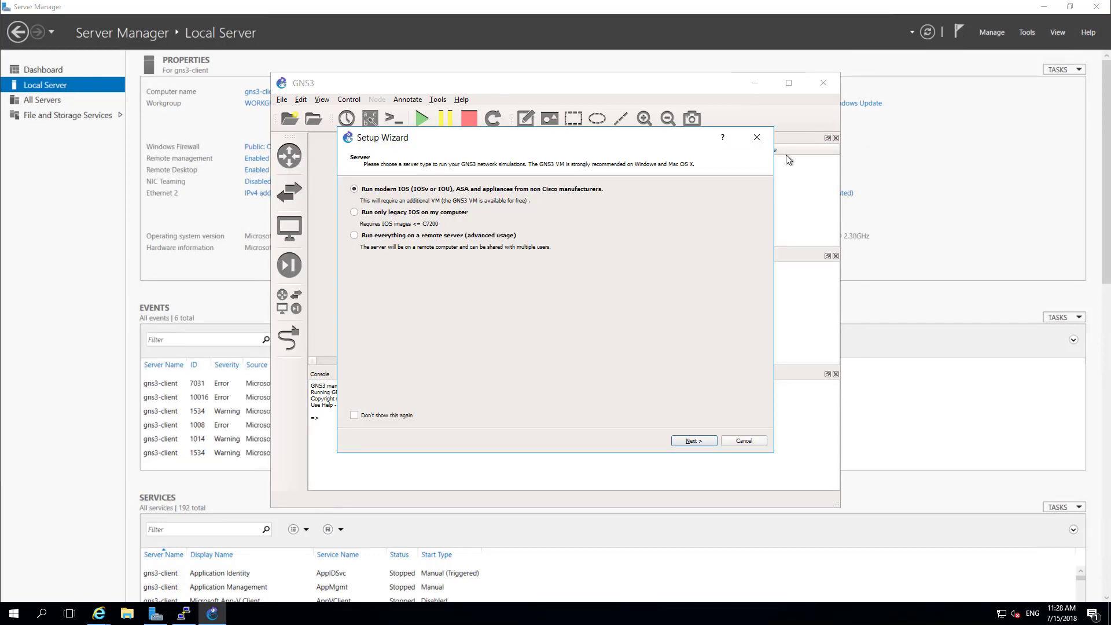
click(1044, 6)
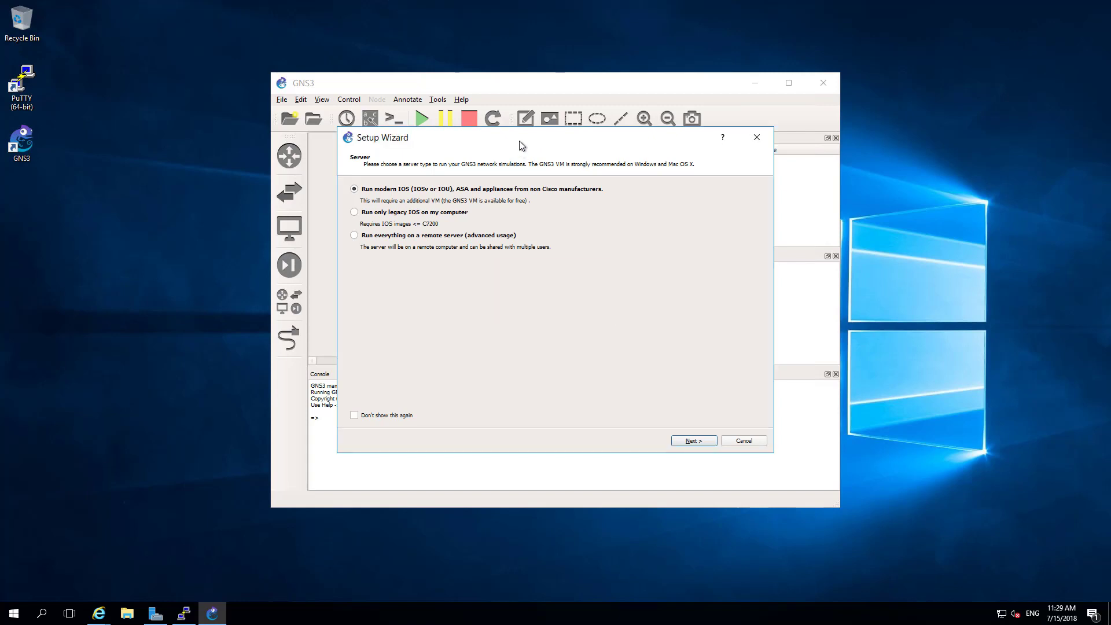
drag(520, 146, 521, 160)
click(688, 441)
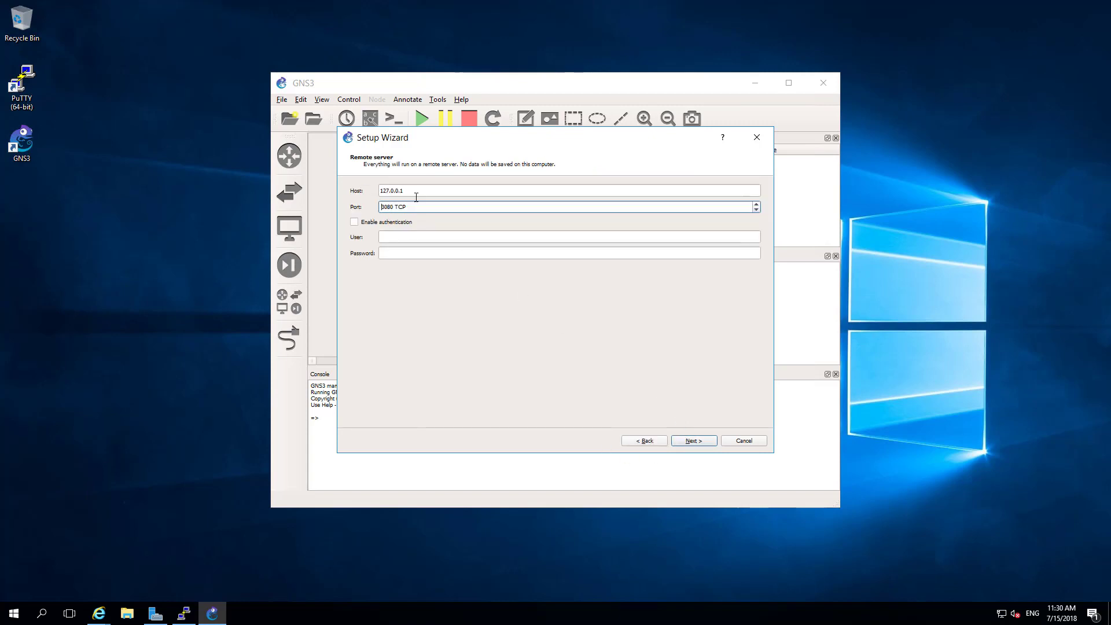
drag(410, 191, 380, 191)
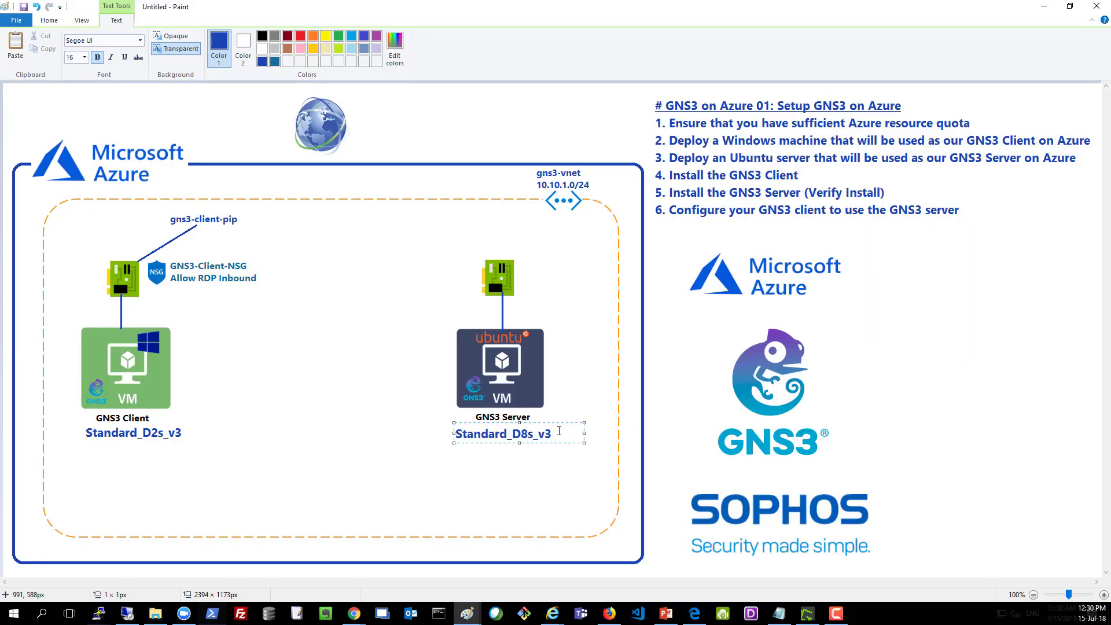
Step: Label the server 10.10.1.5 and the client 10.10.1.4, then draw a line between them
key(Return)
text(10.10.1.5)
click(86, 451)
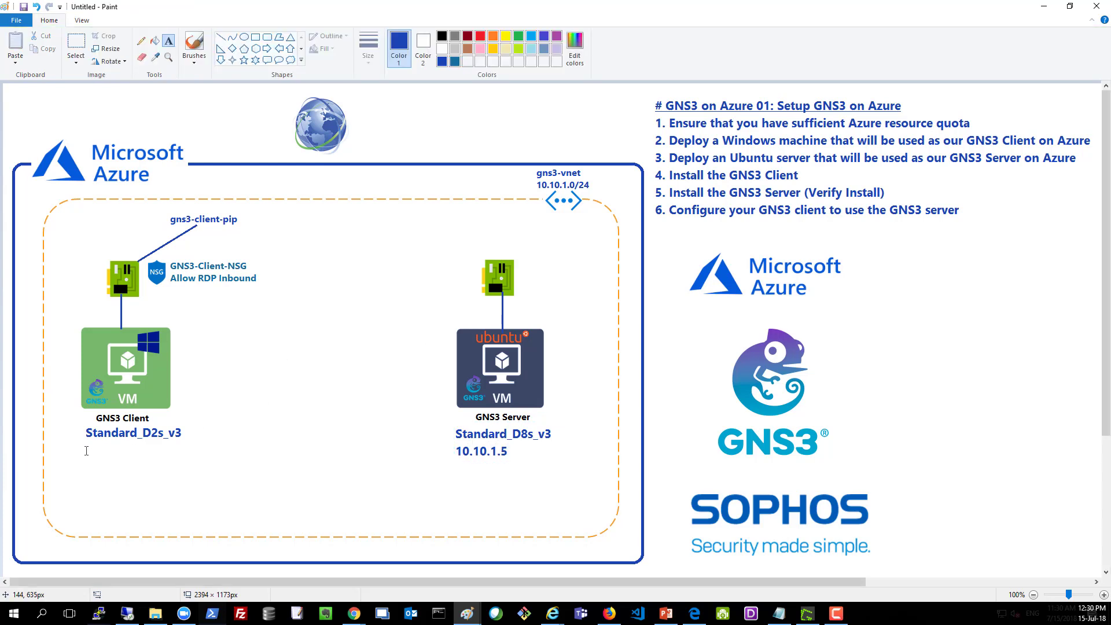
click(86, 451)
text(10.10.1.4)
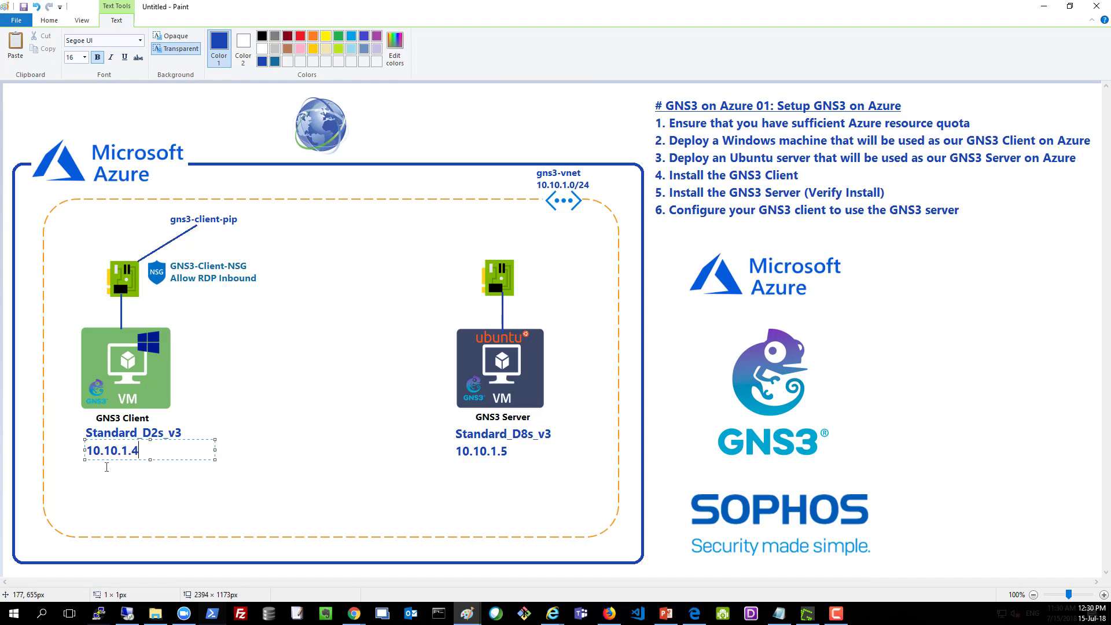
click(343, 453)
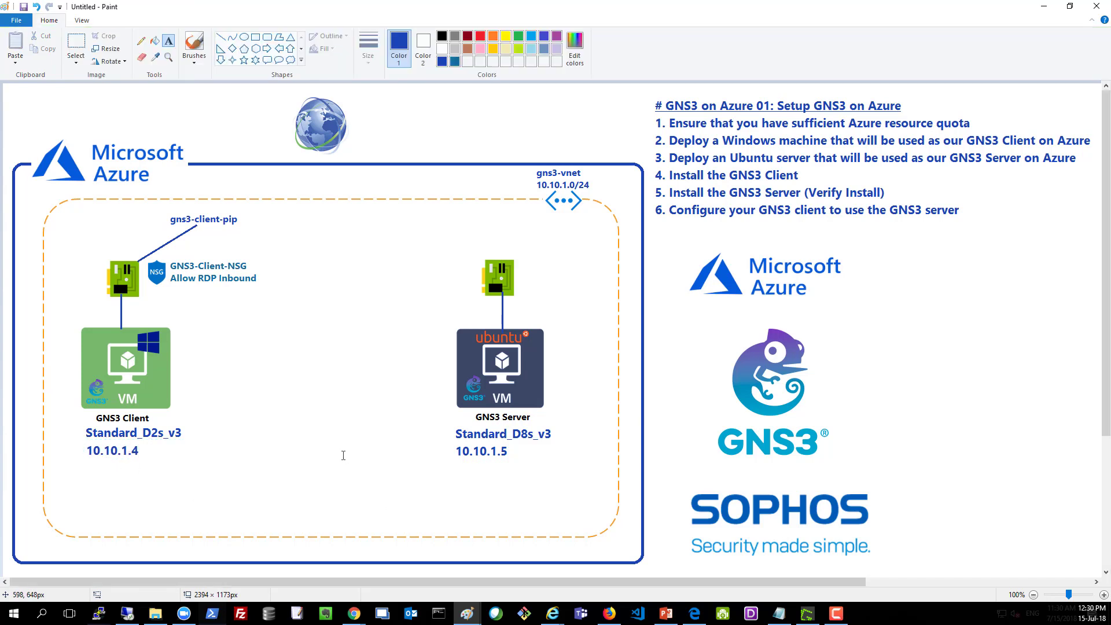
click(221, 37)
drag(149, 449, 447, 448)
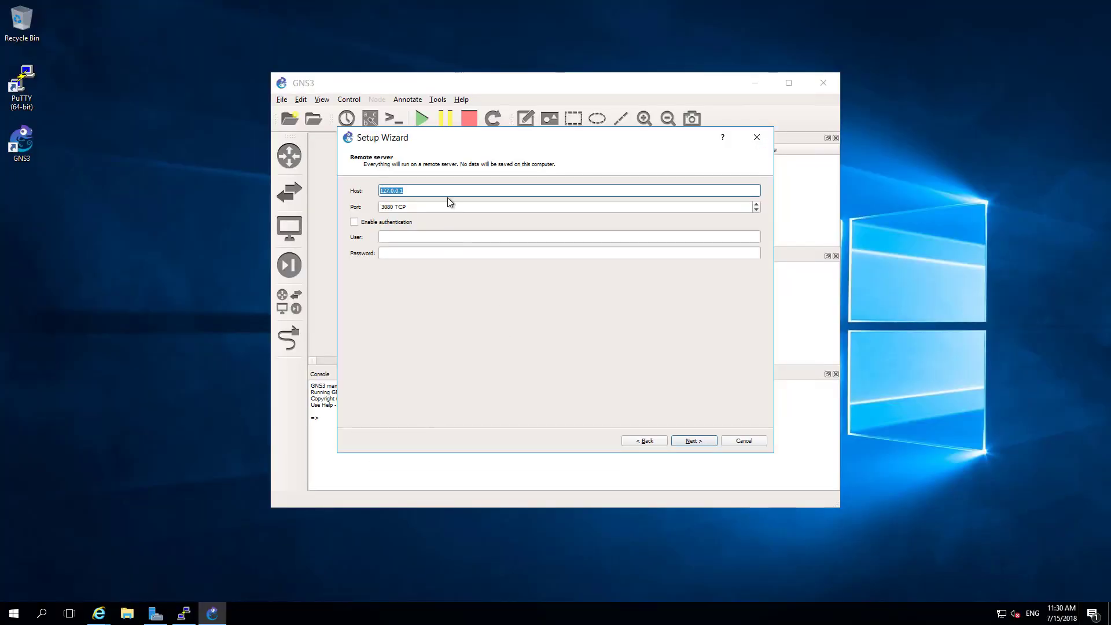
Step: Point the remote server at host 10.10.1.5, port 3080, and go on to the summary
text(10.10.1.5)
click(689, 443)
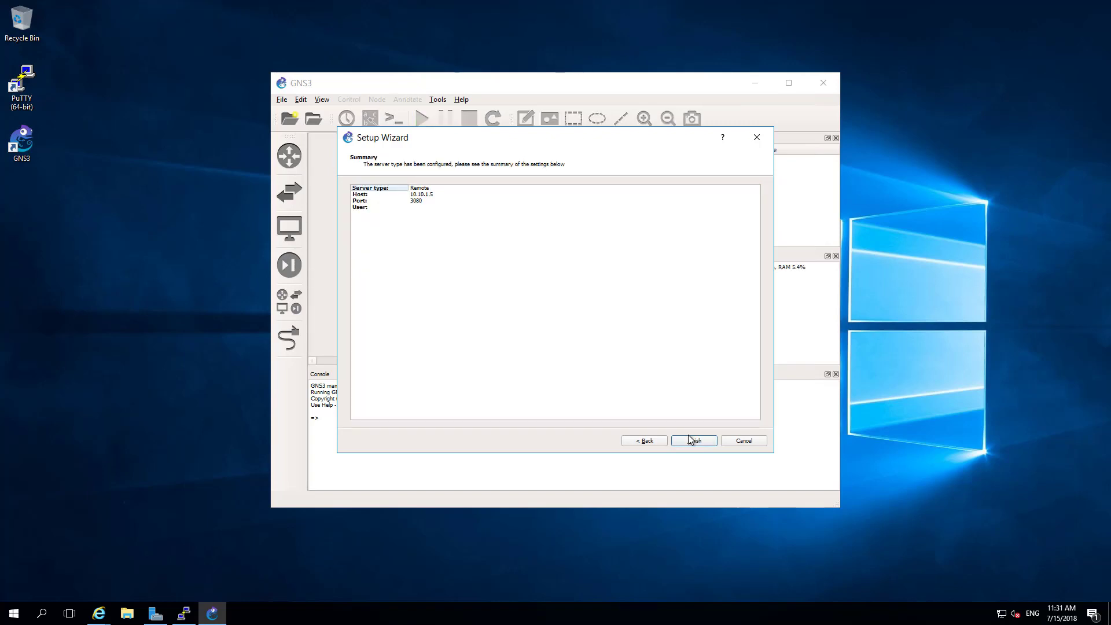
Step: Confirm gns3-server shows green in Servers Summary and finish the Setup Wizard
drag(586, 141, 469, 145)
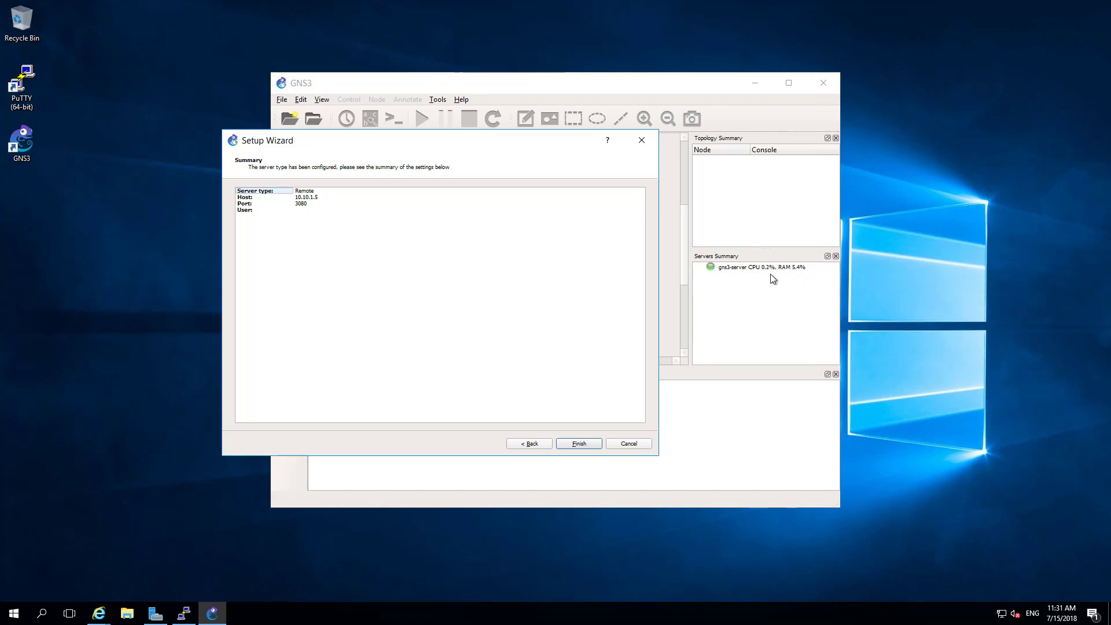
click(579, 443)
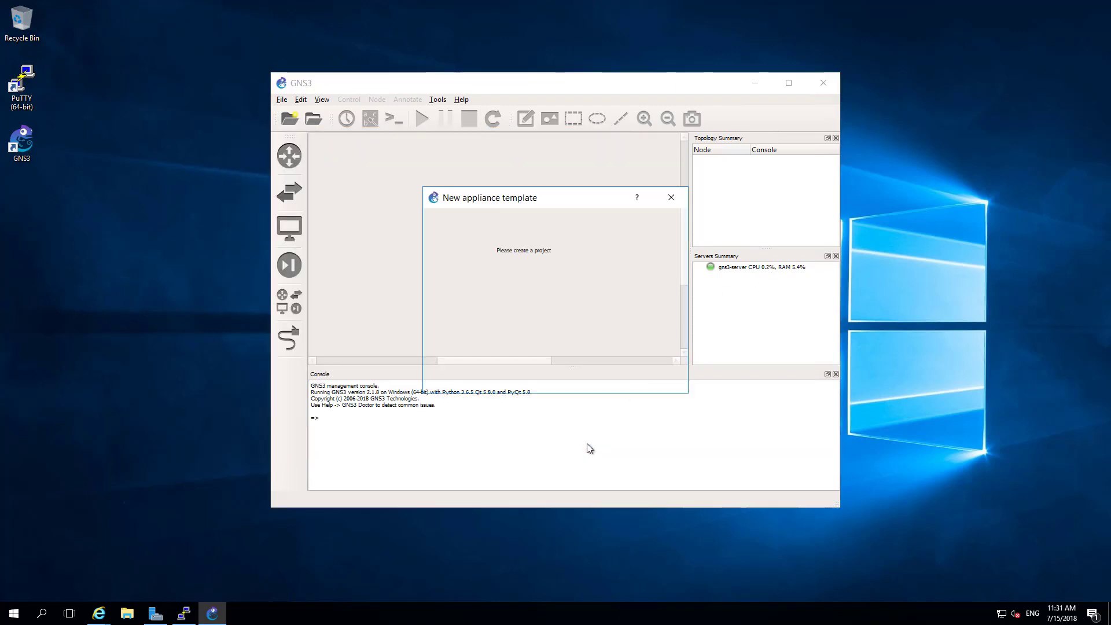